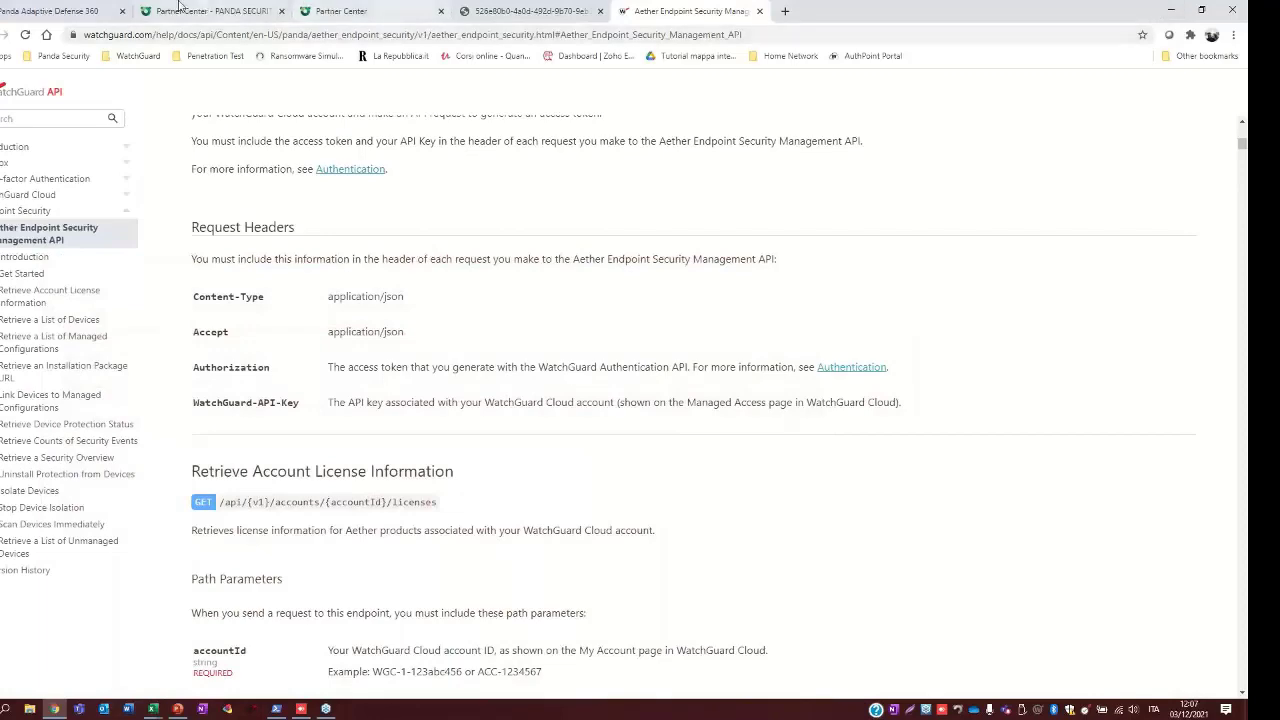
- Open the Surface computer's details from the computer list in the Adaptive Defense 360 console
click(100, 11)
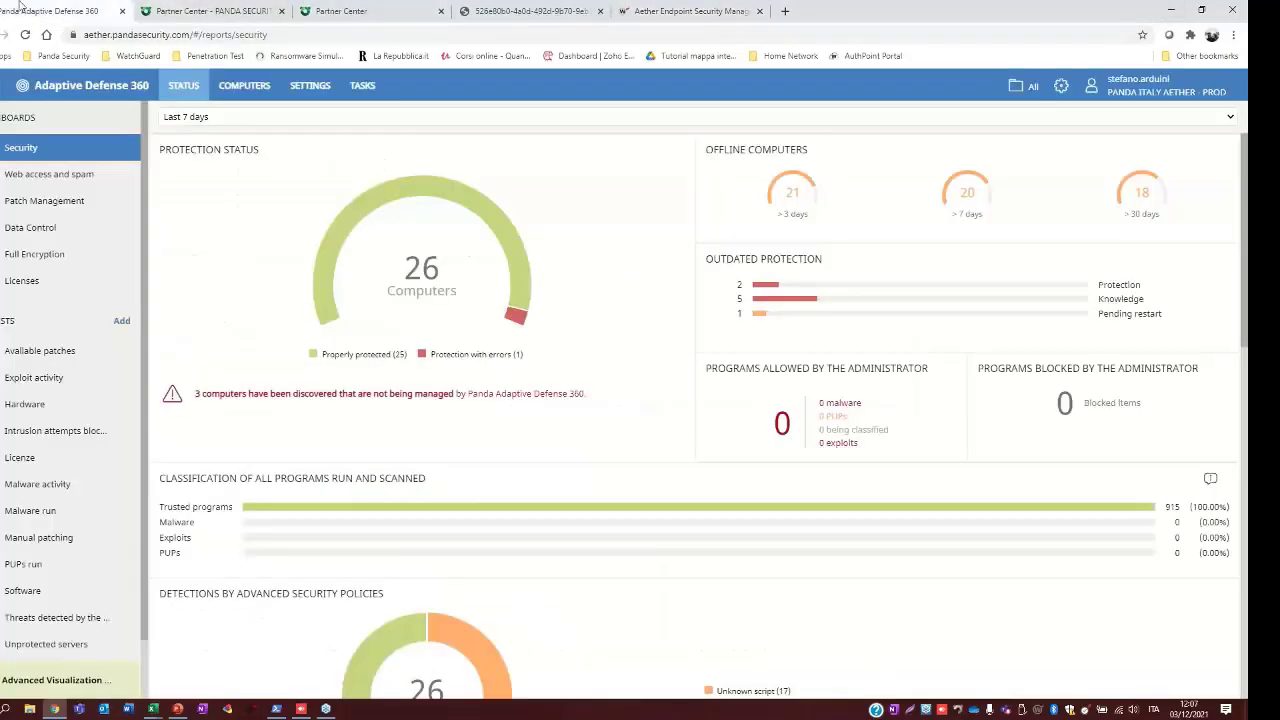
click(236, 92)
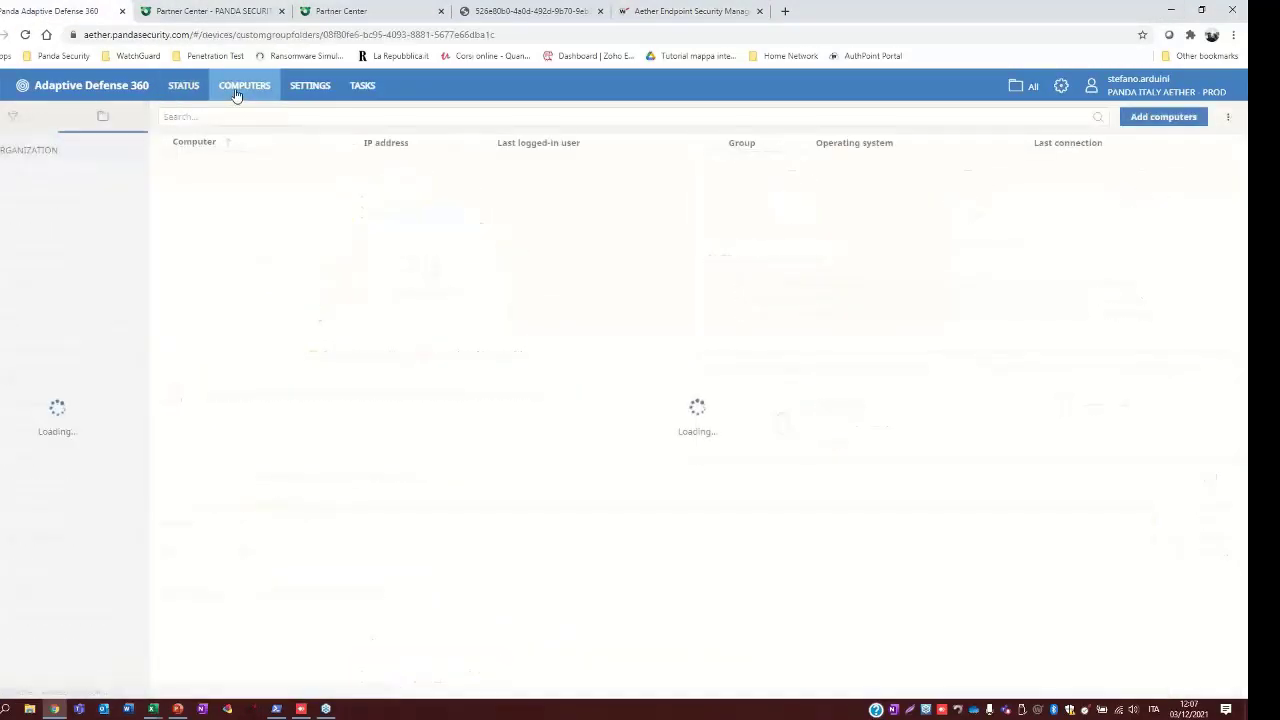
click(242, 175)
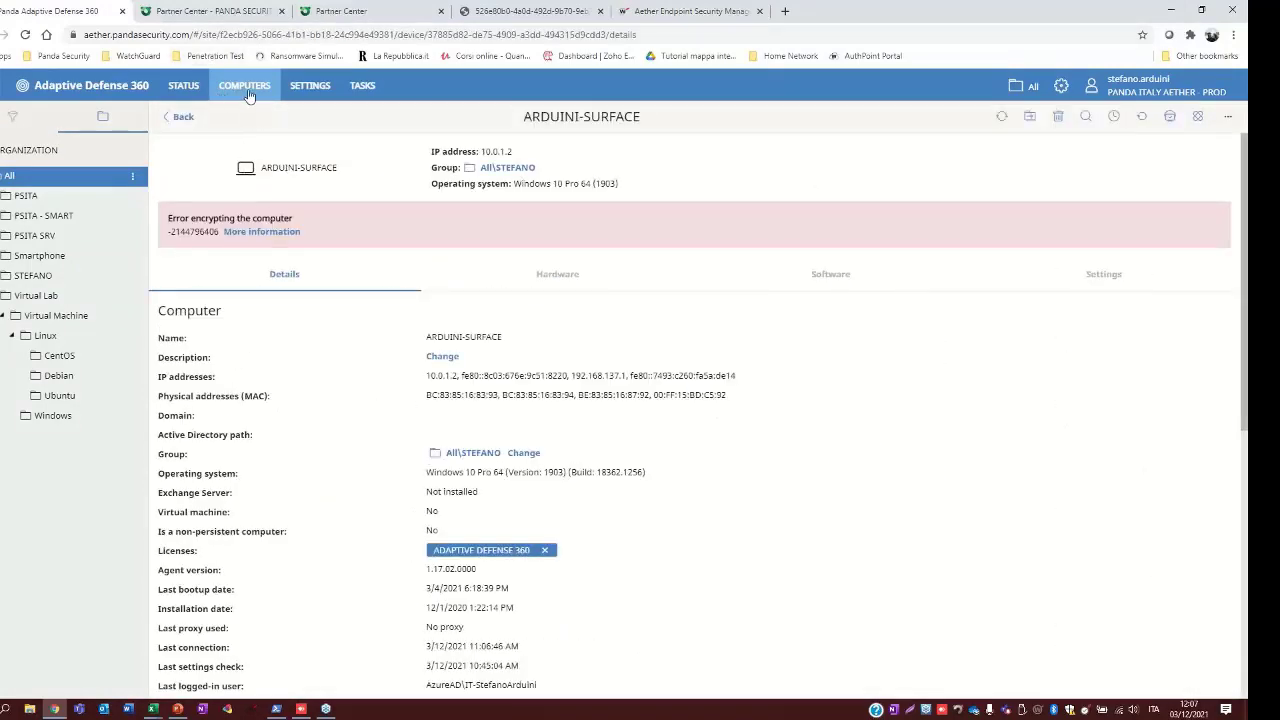
- Review the computer's details down to the Security section and synchronize the computer with the console
scroll(307, 387, down, 3)
scroll(307, 387, up, 2)
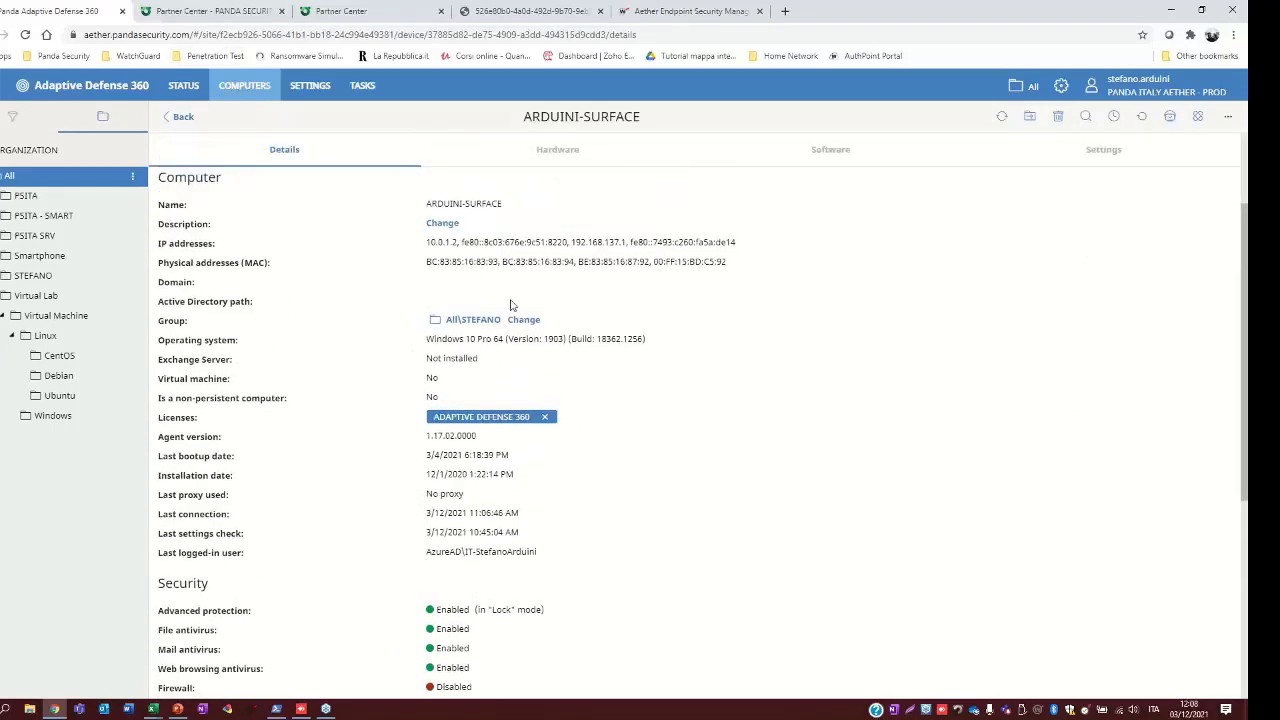
scroll(495, 310, down, 1)
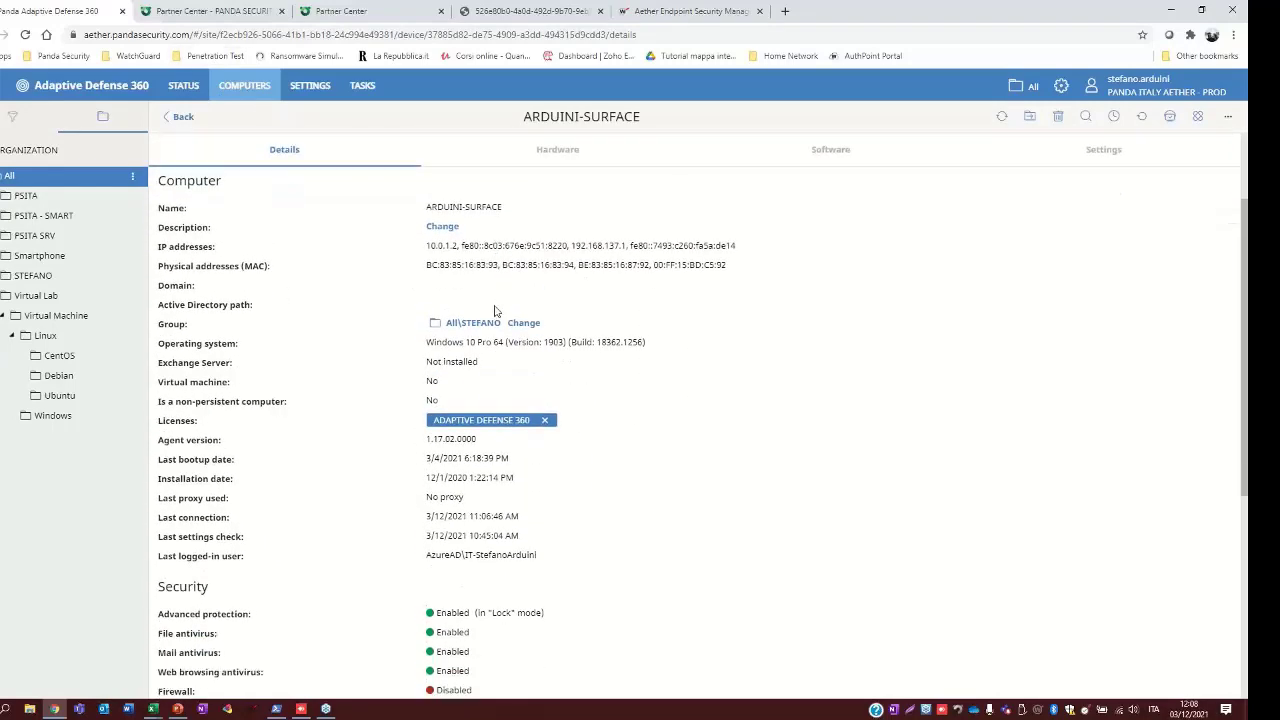
scroll(352, 311, down, 1)
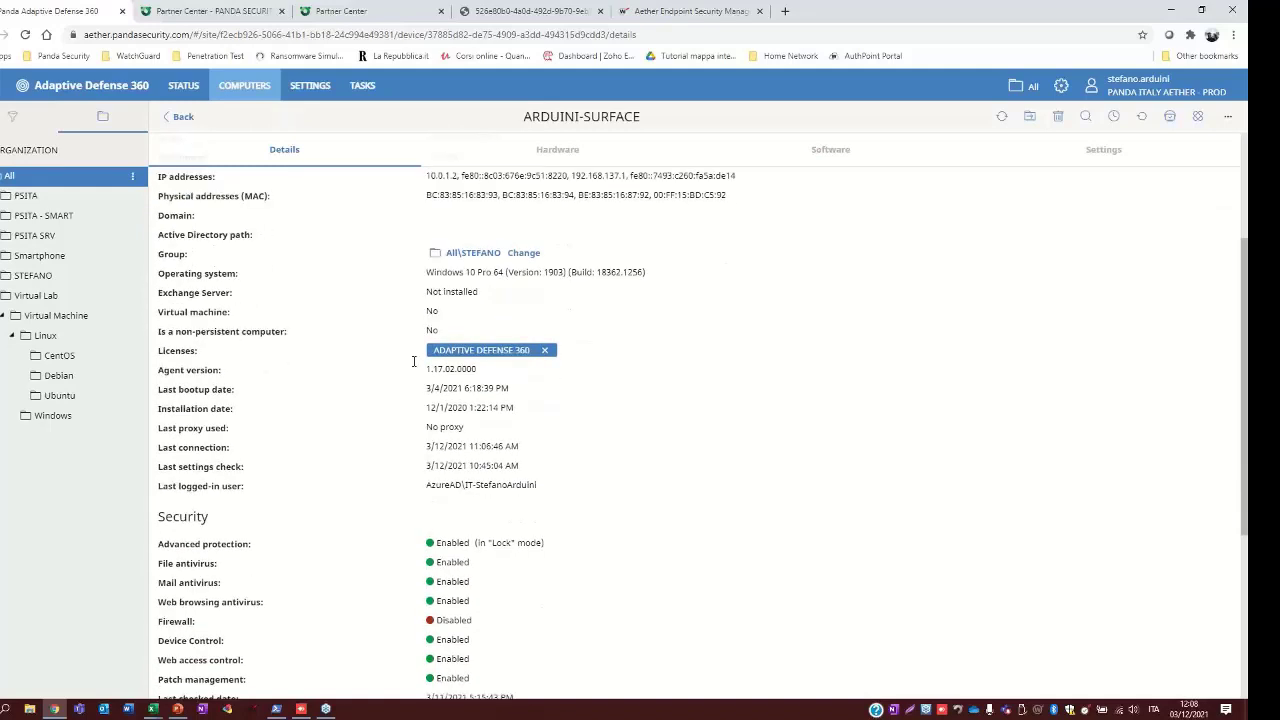
scroll(436, 352, down, 1)
scroll(436, 352, down, 1)
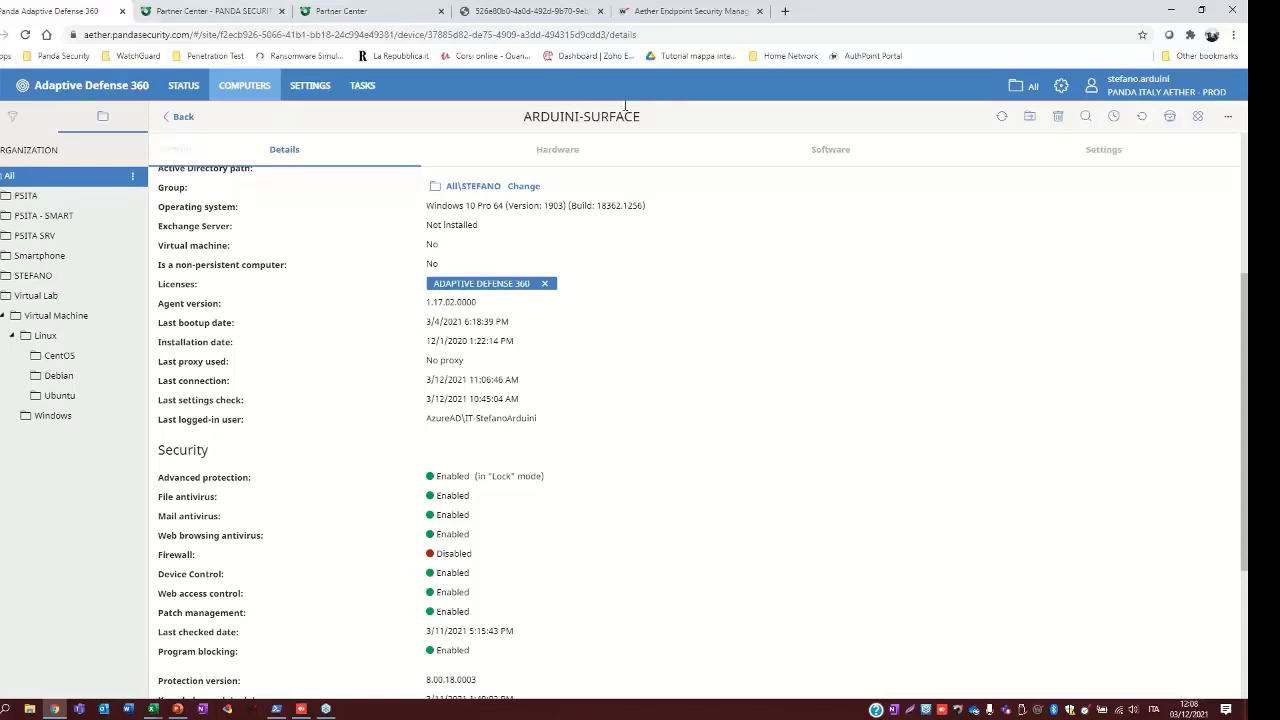
click(1003, 119)
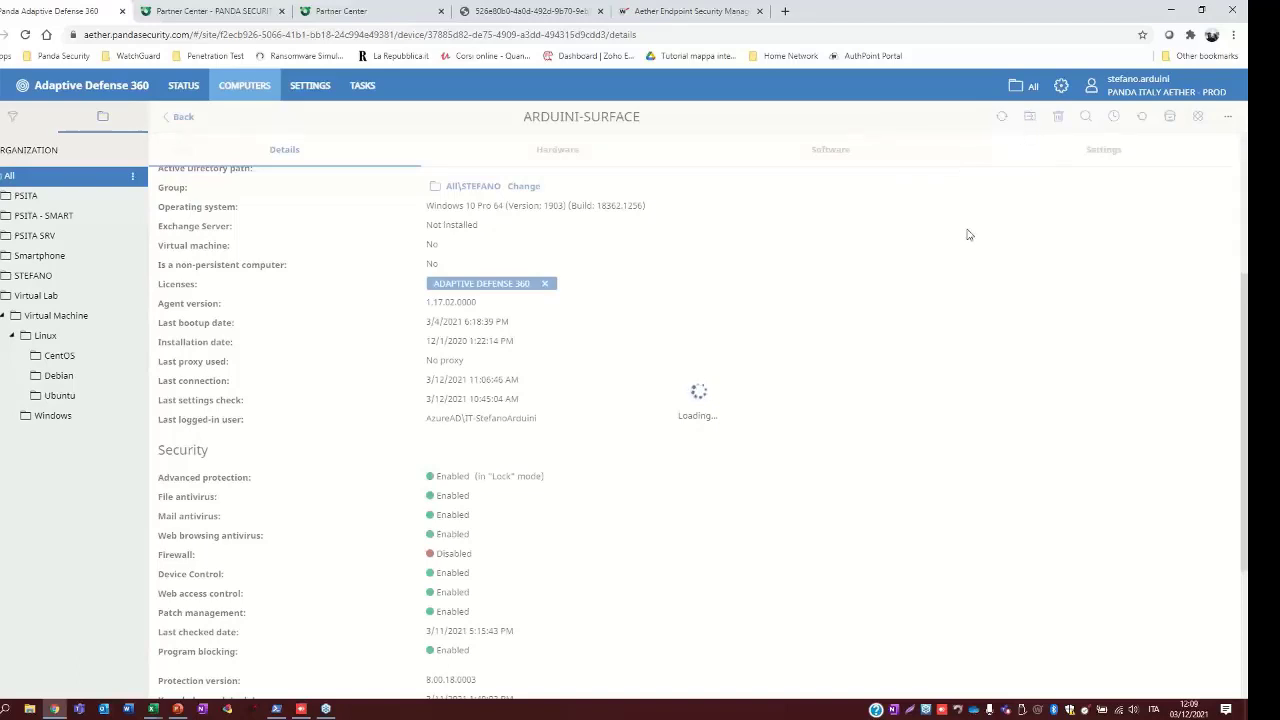
- Examine the options for moving the computer to another group and deleting it with the Panda agent uninstalled, without applying either
click(1029, 119)
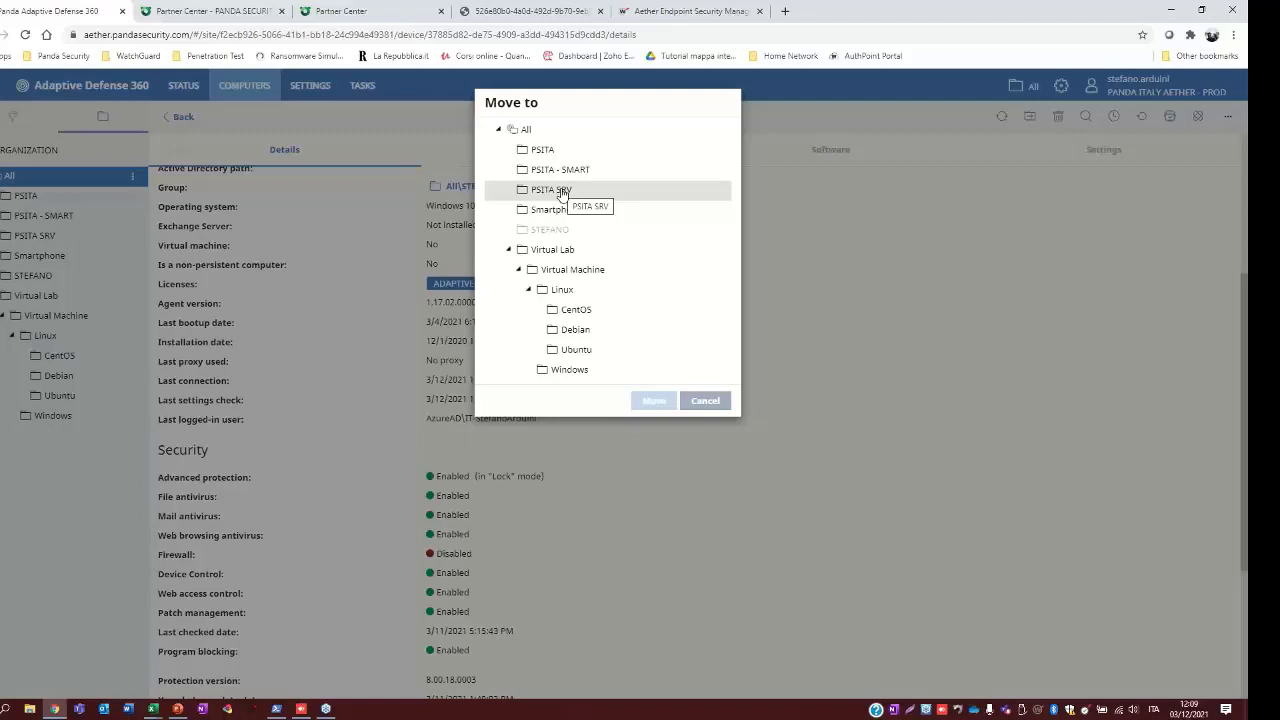
click(726, 401)
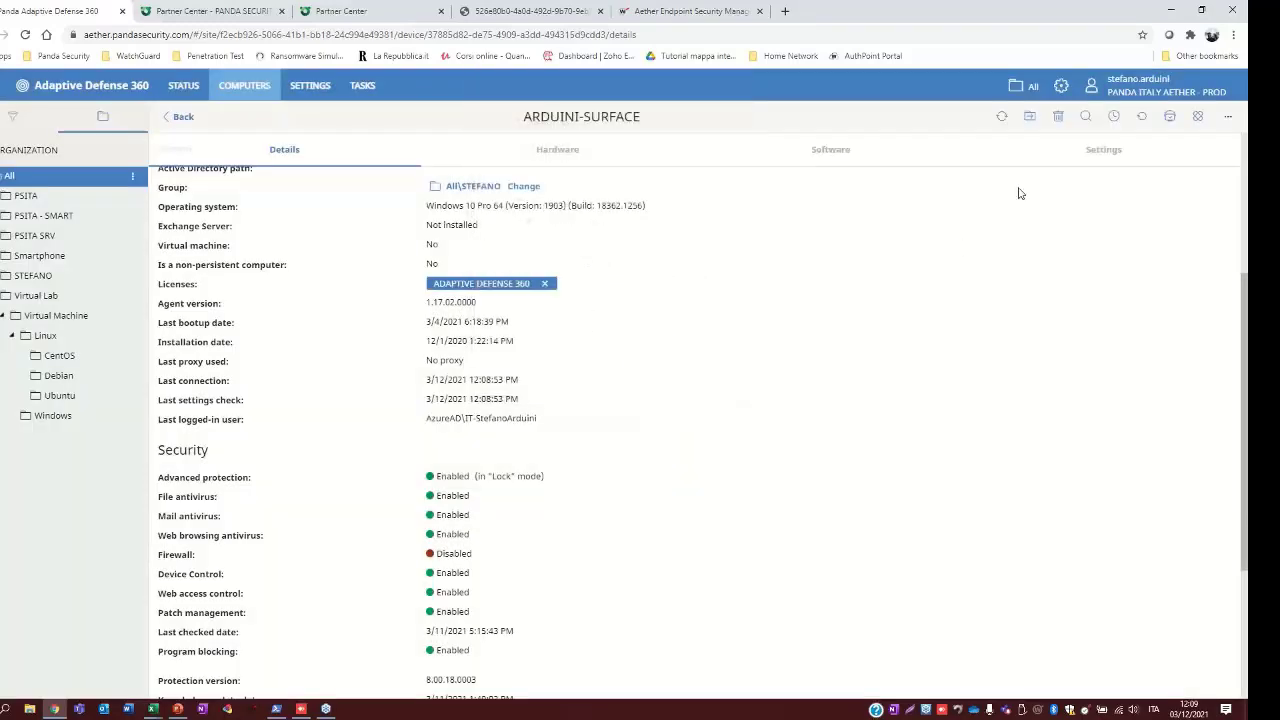
click(1058, 117)
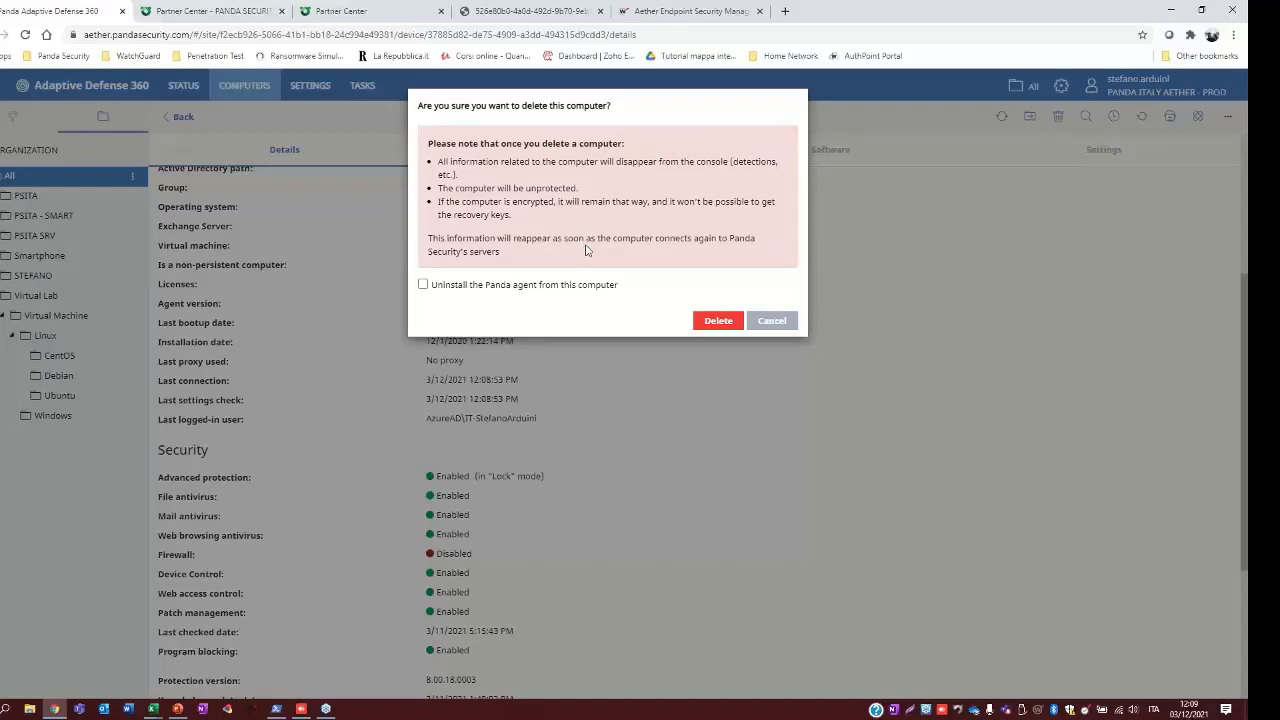
click(422, 288)
click(768, 321)
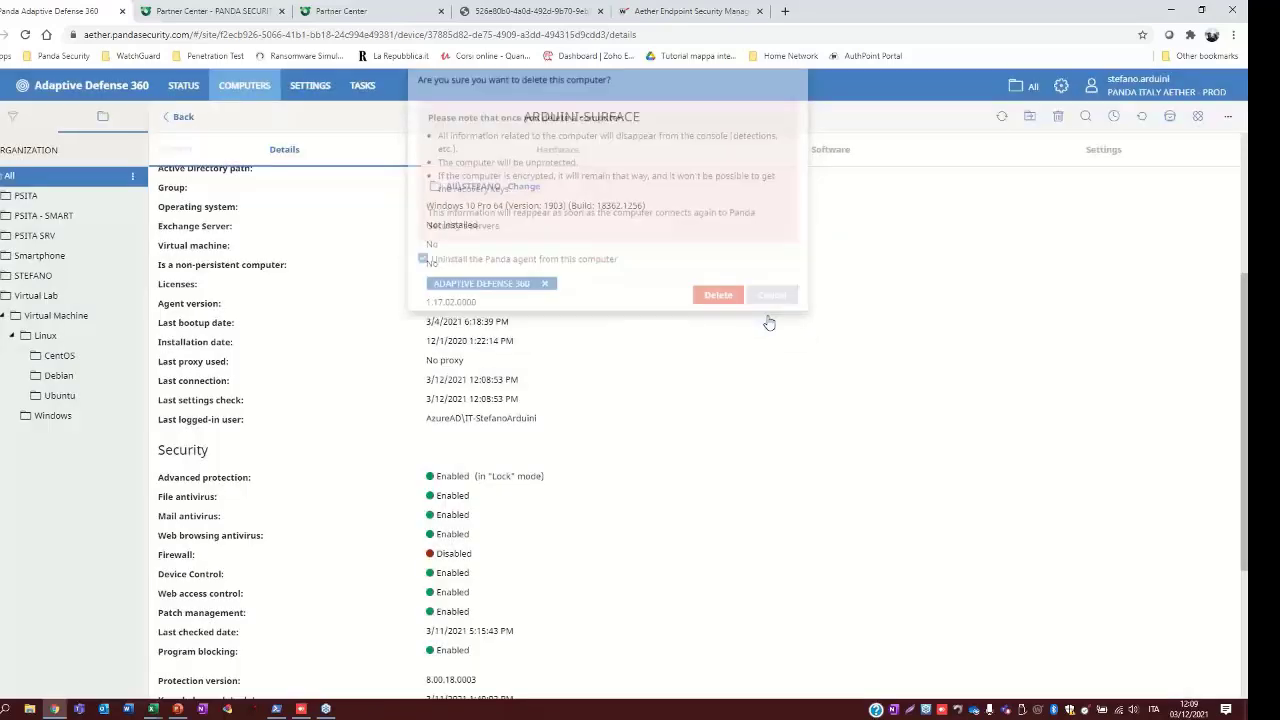
- Examine the immediate scan types and the scheduled scan task settings, discard both and return to the computer's details
click(1085, 117)
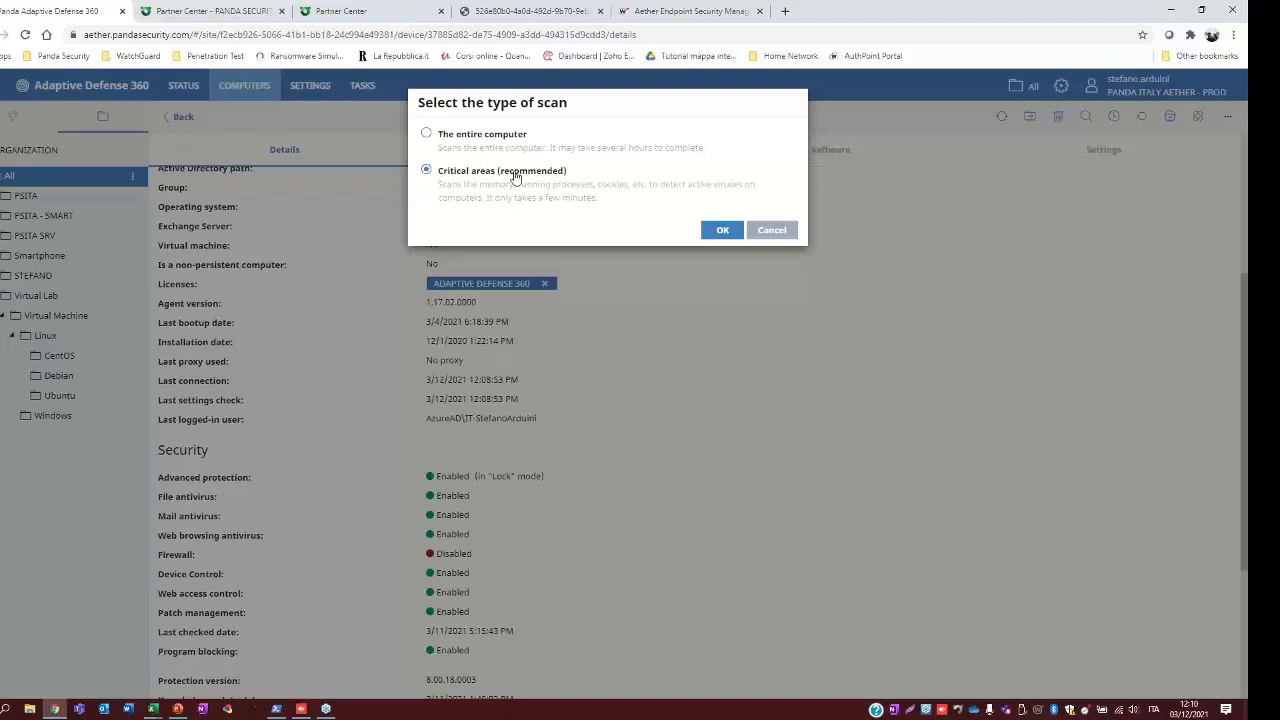
click(770, 231)
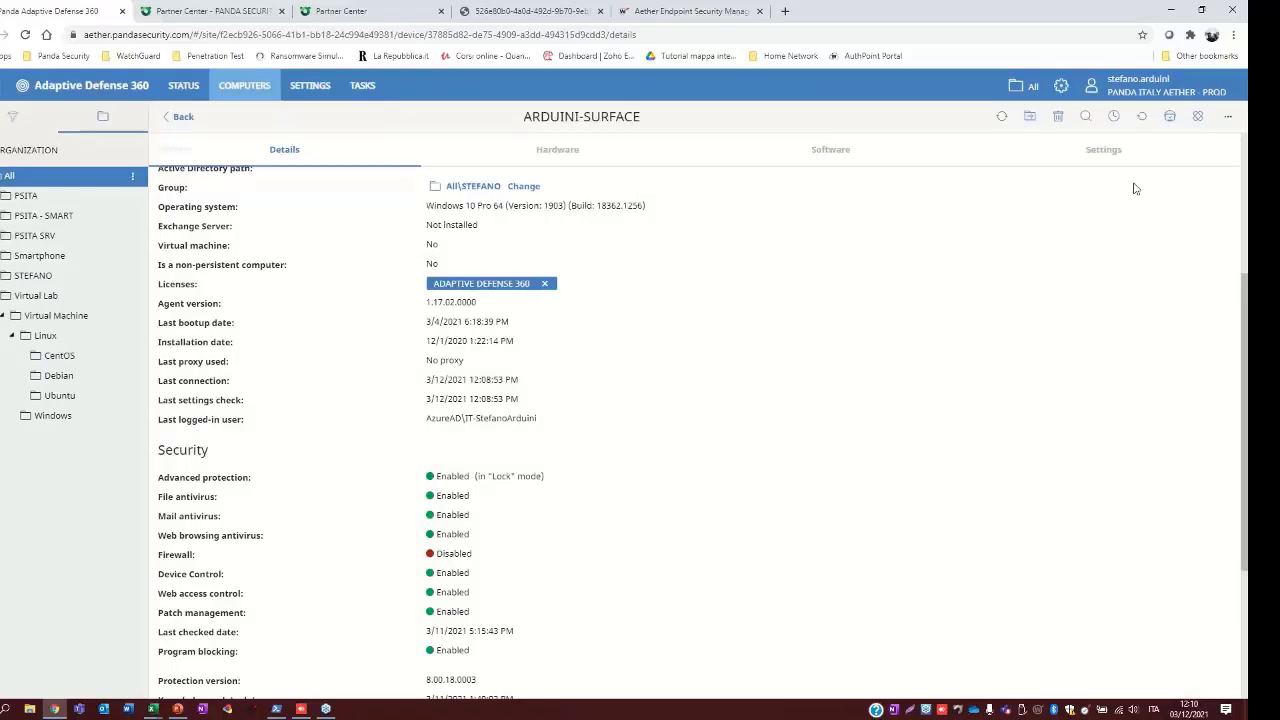
click(1112, 119)
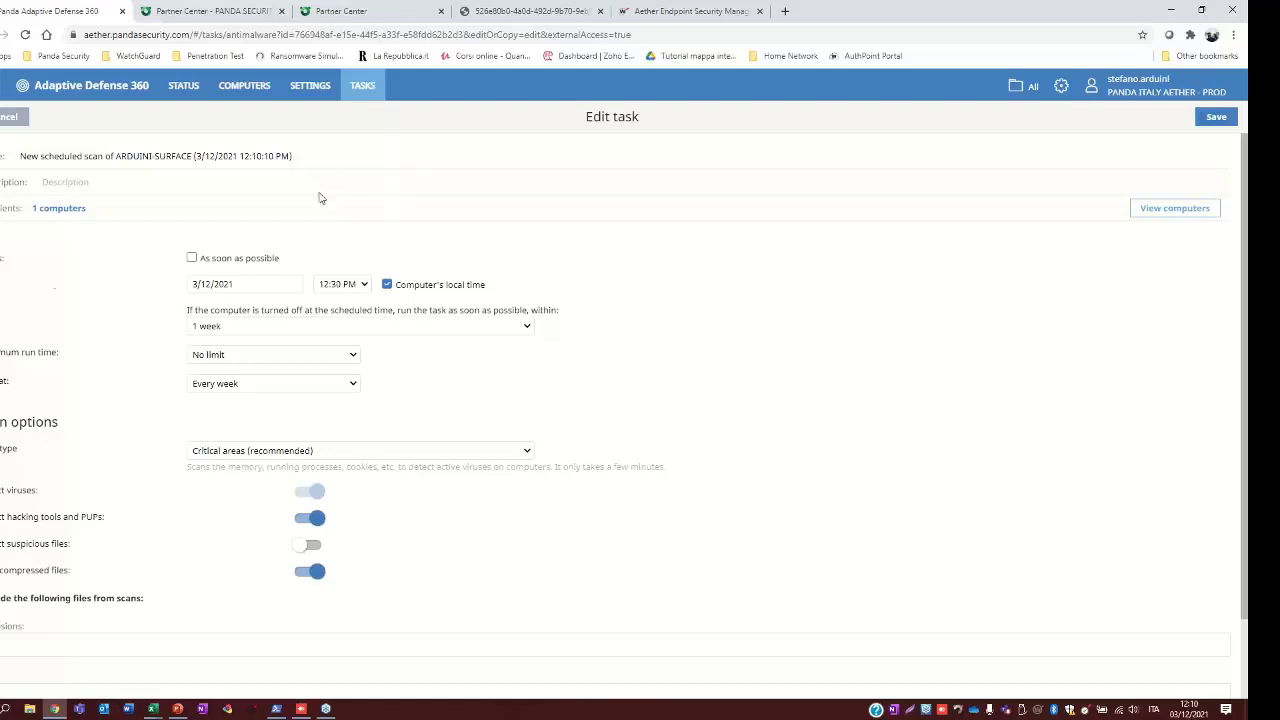
click(8, 119)
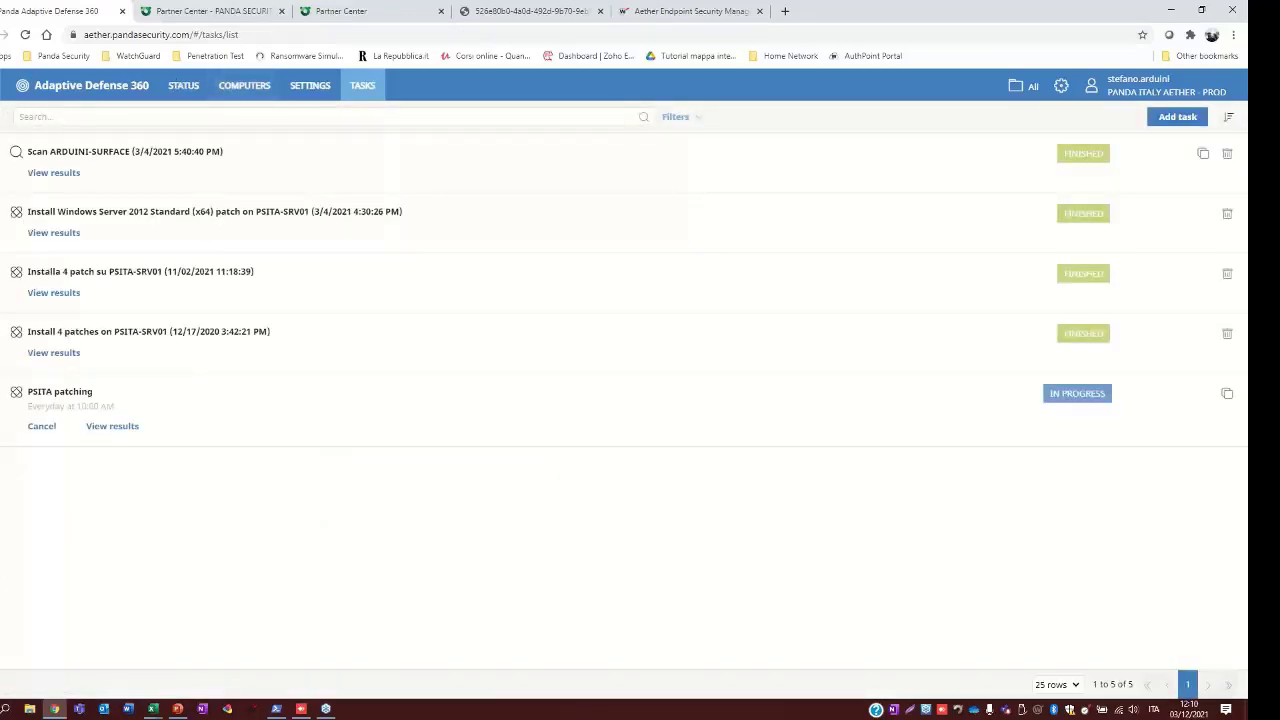
click(5, 34)
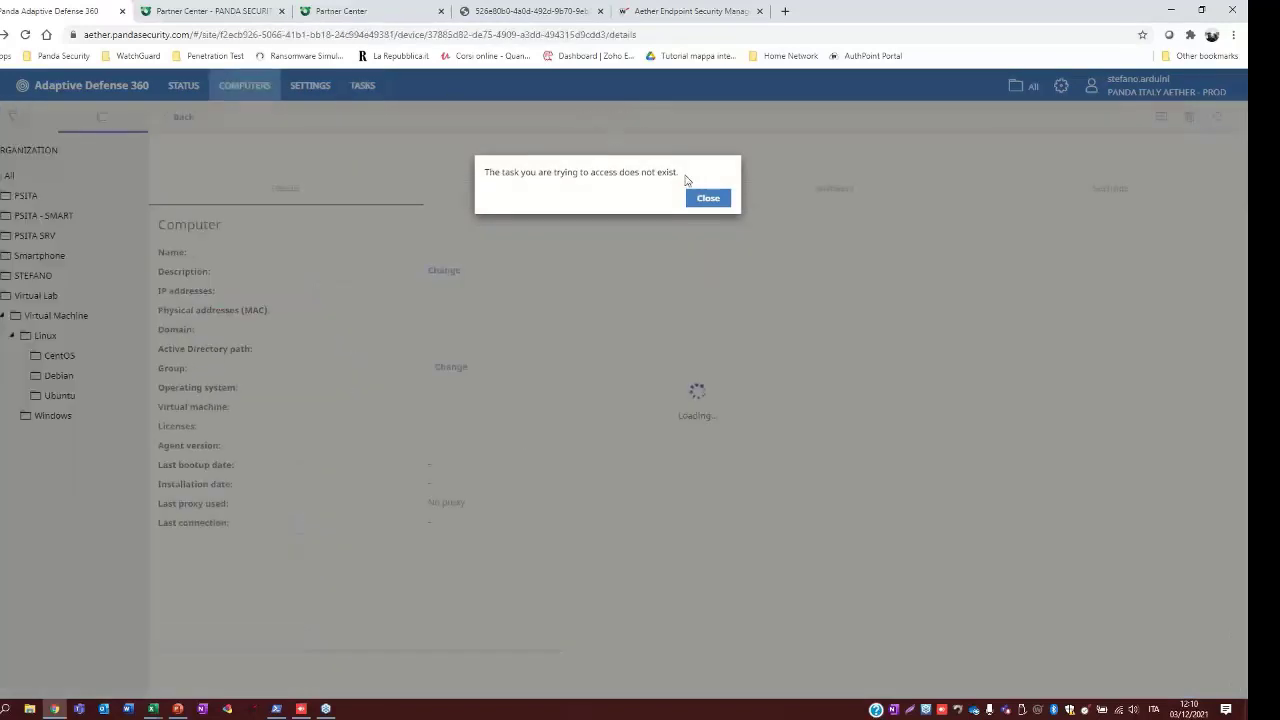
click(707, 199)
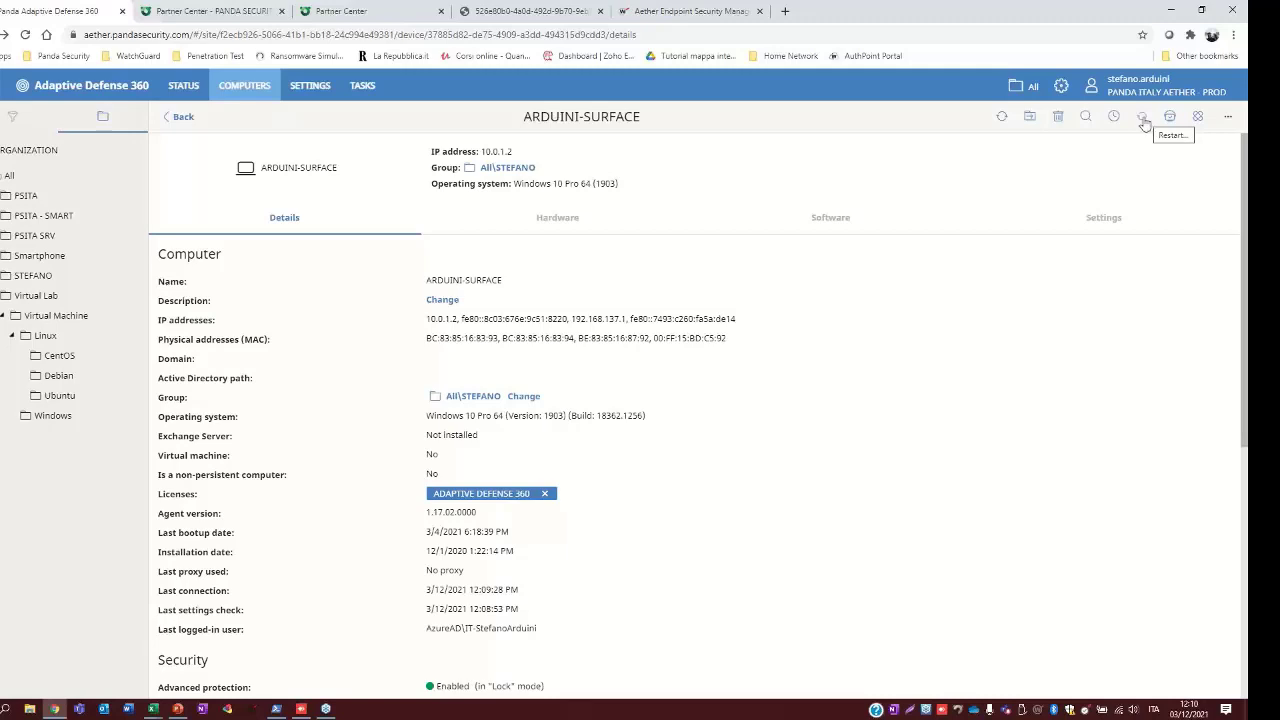
- Examine the immediate and delayed restart options, including the delay choices, and leave without restarting the computer
click(1142, 117)
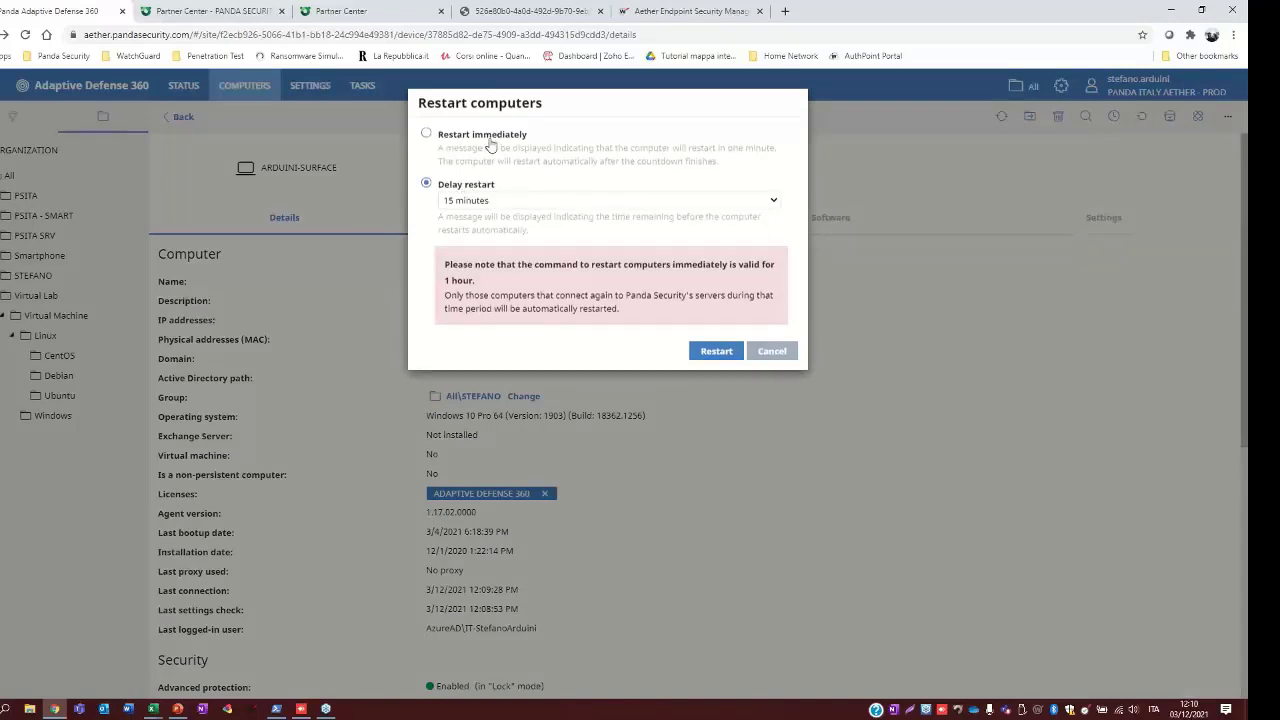
click(480, 203)
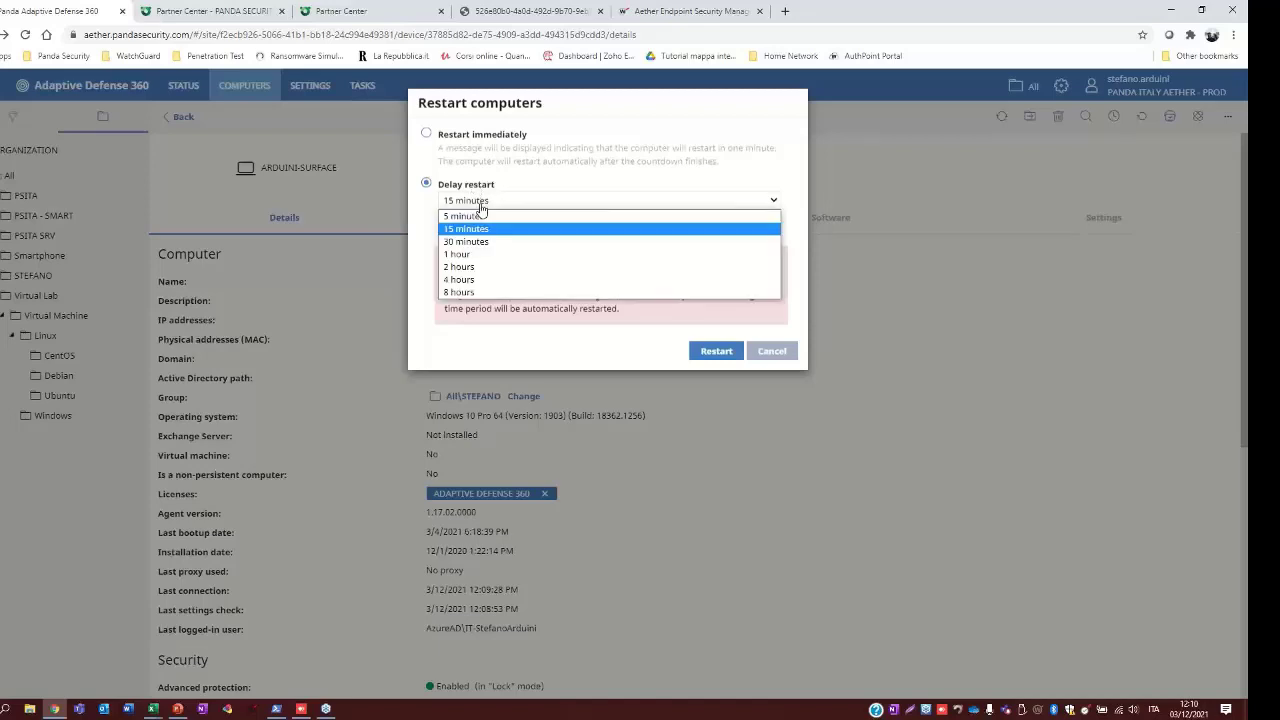
click(480, 206)
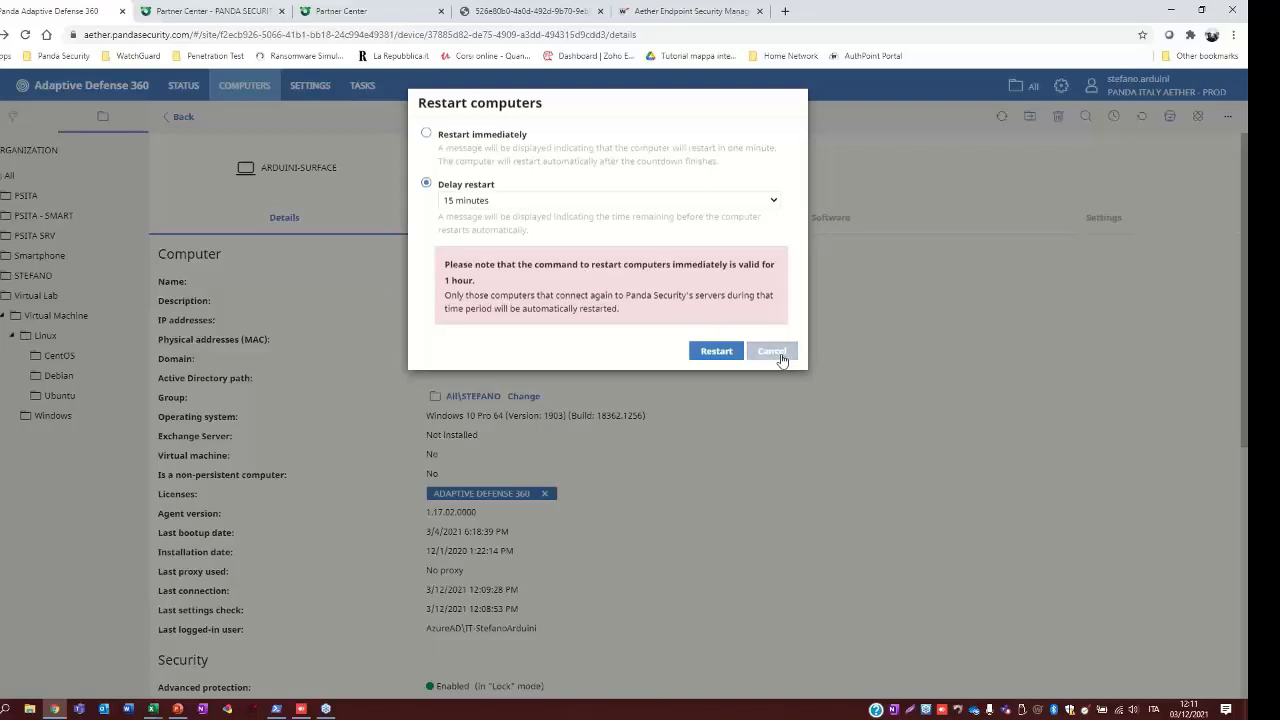
click(782, 360)
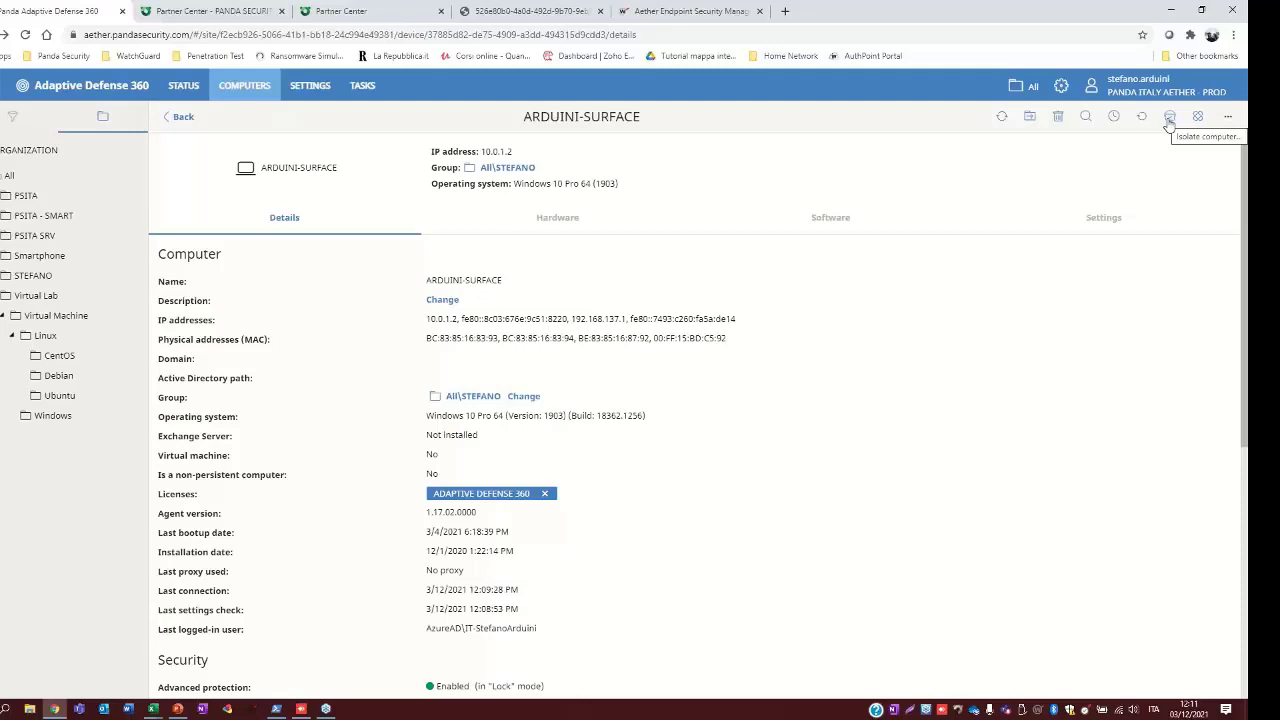
- Isolate the computer with anydesk.exe as an allowed process and the custom message shown to its user
click(1169, 117)
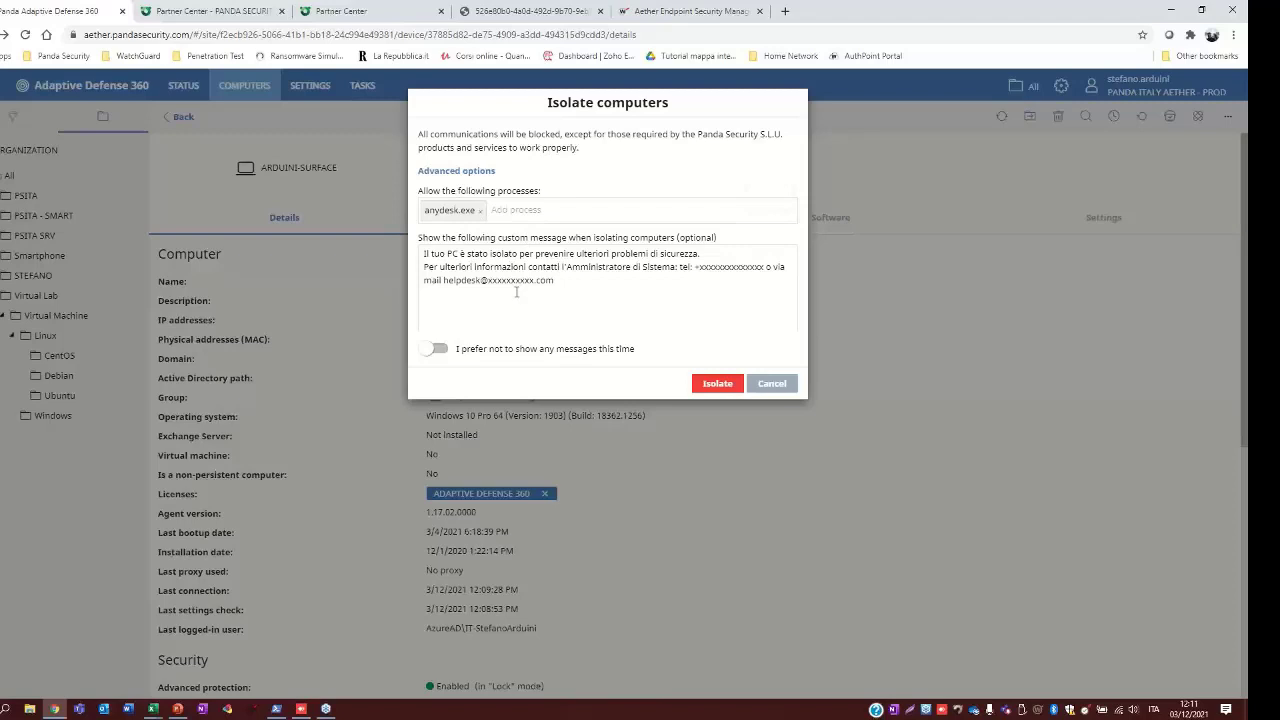
mouse_move(450, 205)
click(719, 386)
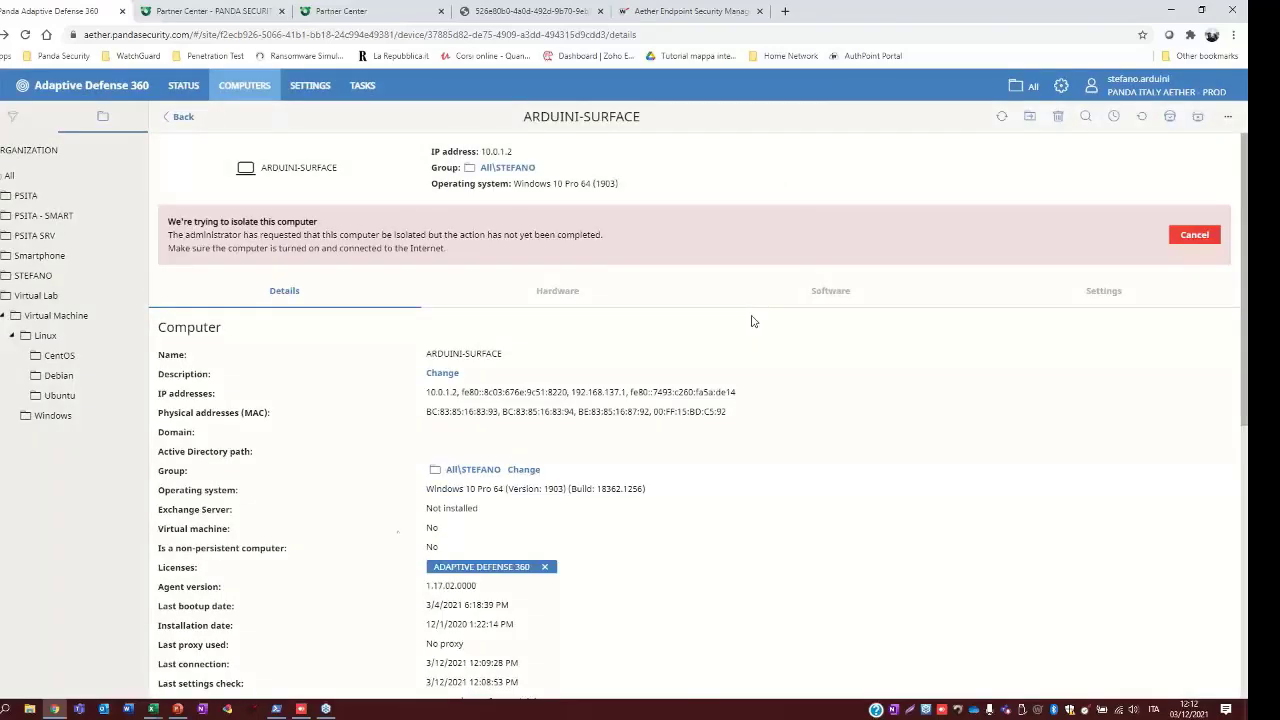
- Switch to the AnyDesk remote session and open Google Chrome on the isolated computer to check its web access
click(302, 709)
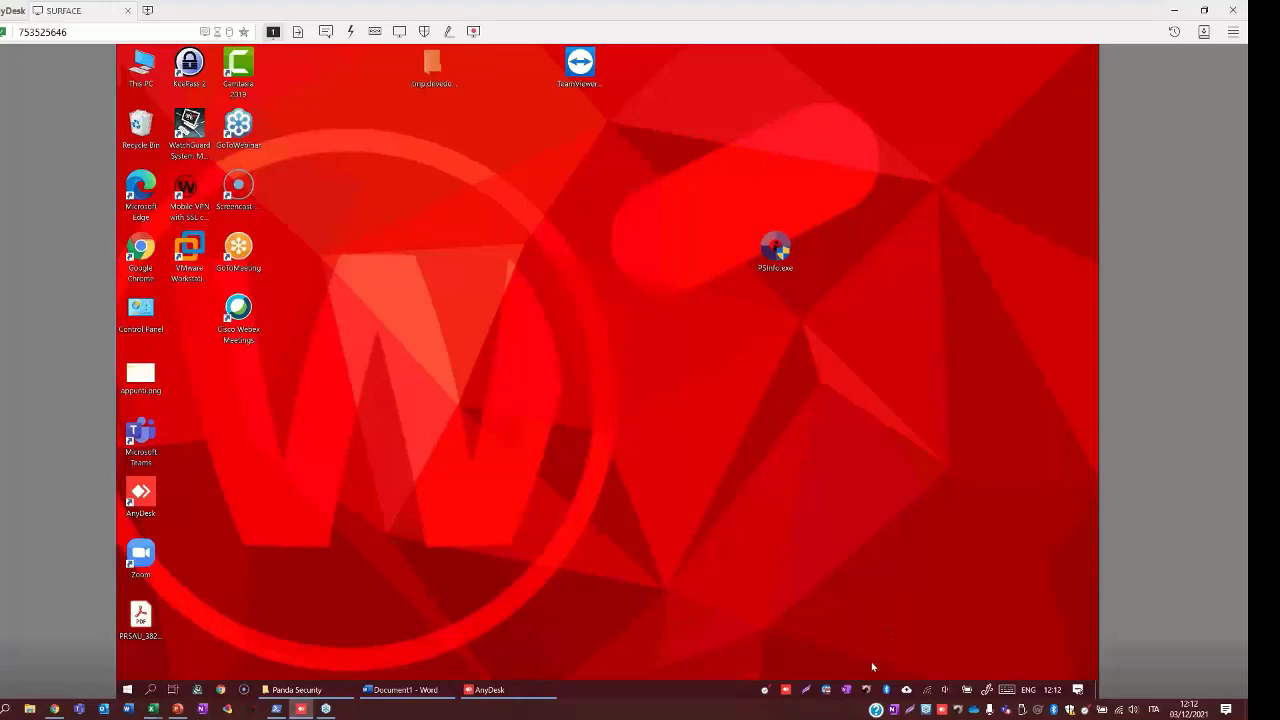
mouse_move(867, 692)
click(221, 690)
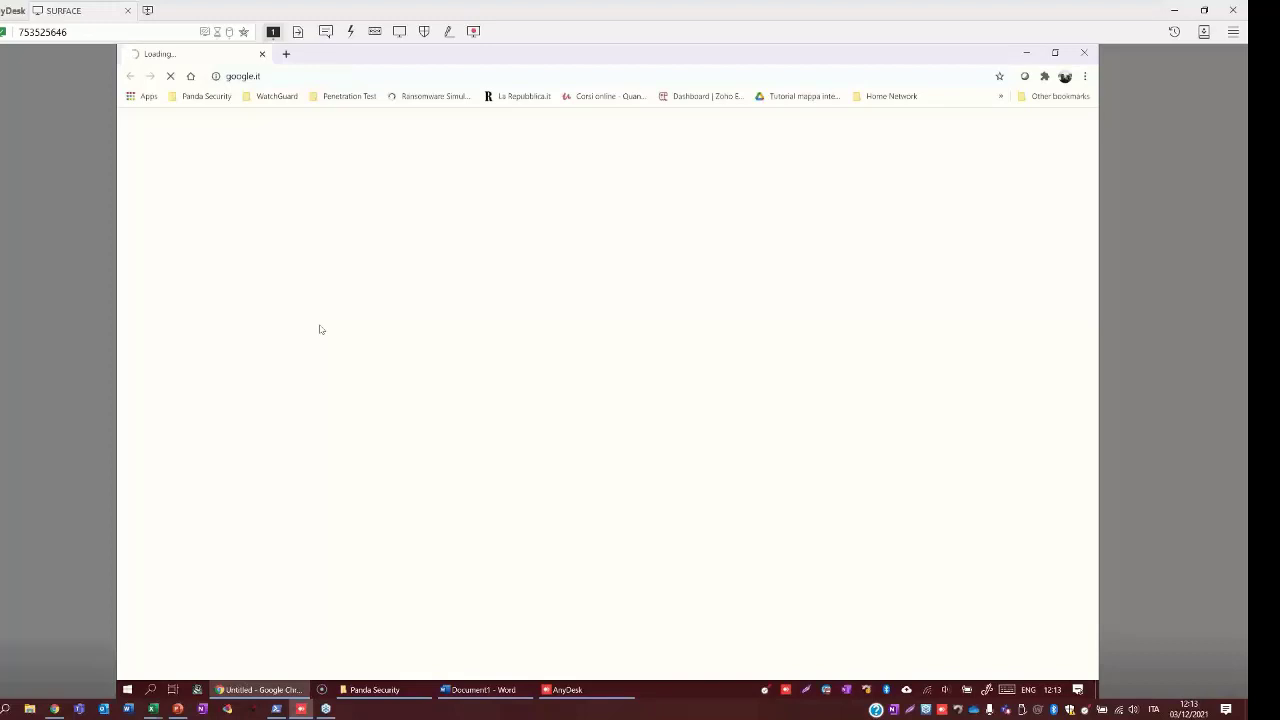
- Return to the Adaptive Defense 360 console and stop isolating the computer
click(1170, 8)
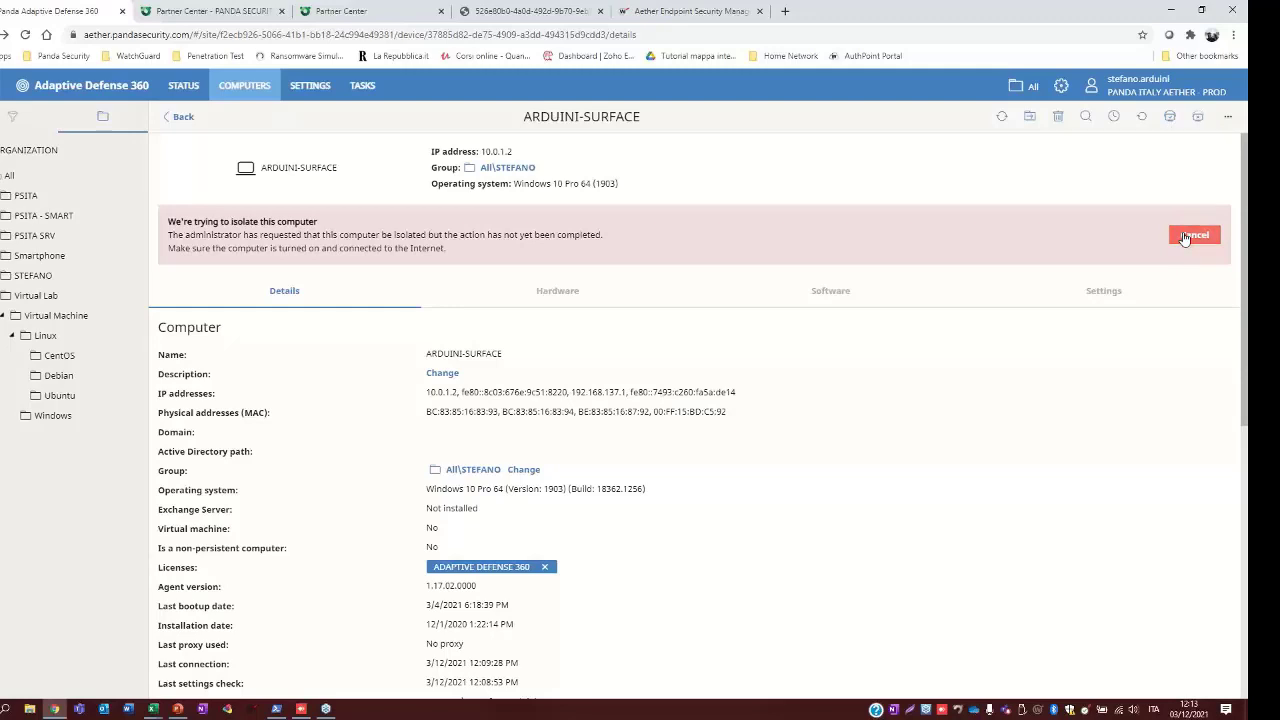
click(1198, 118)
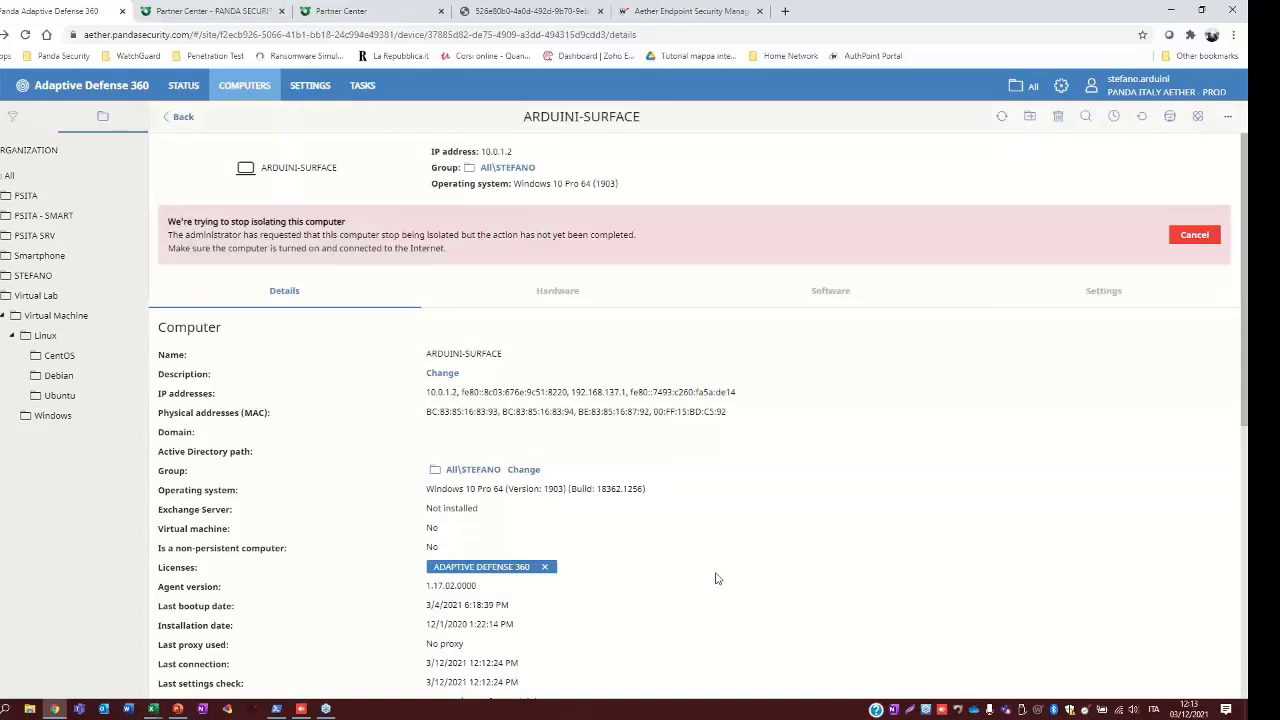
- View the computer's available patches, select the Google Chrome x64 and Microsoft Edge (x64) ones, and return without installing them
click(1198, 118)
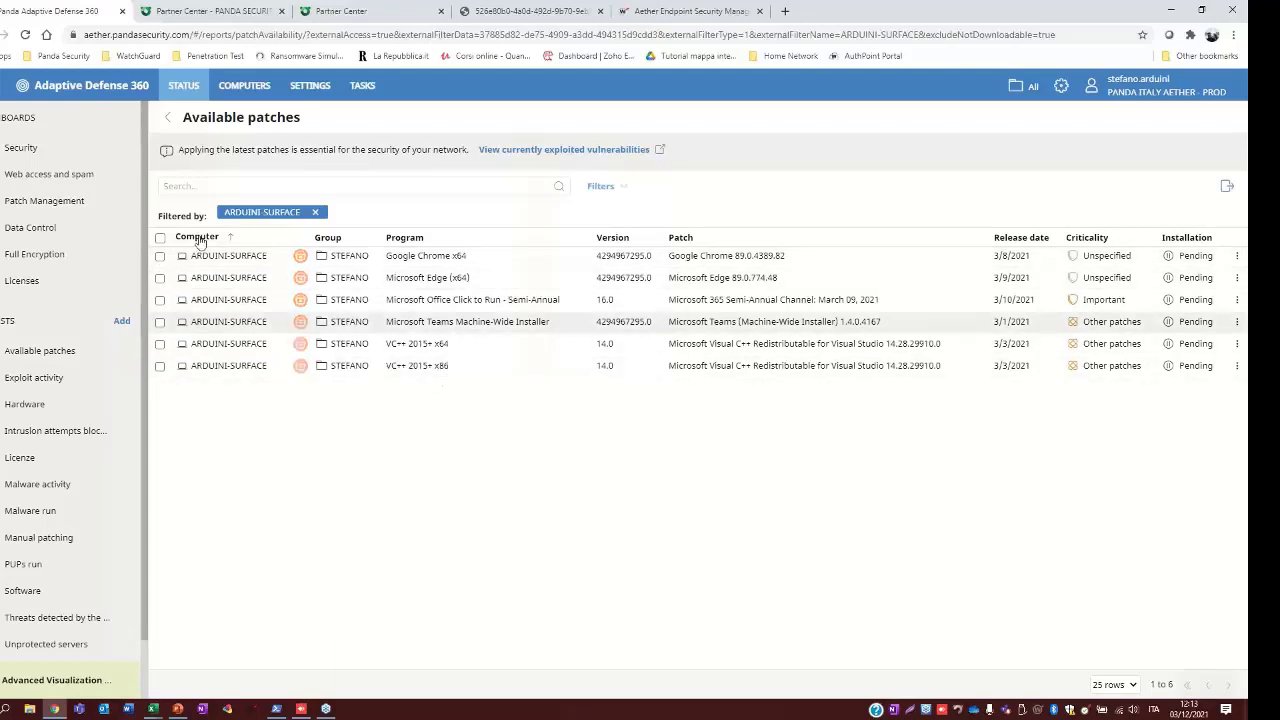
click(160, 256)
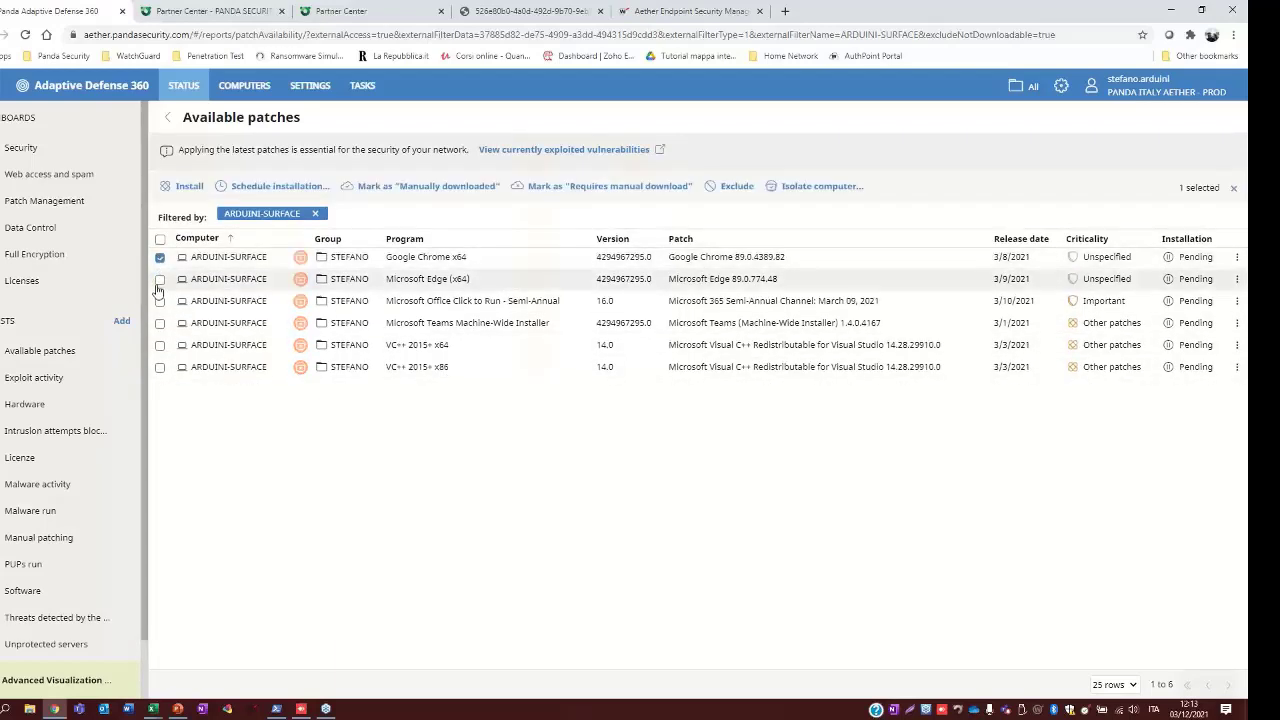
click(160, 279)
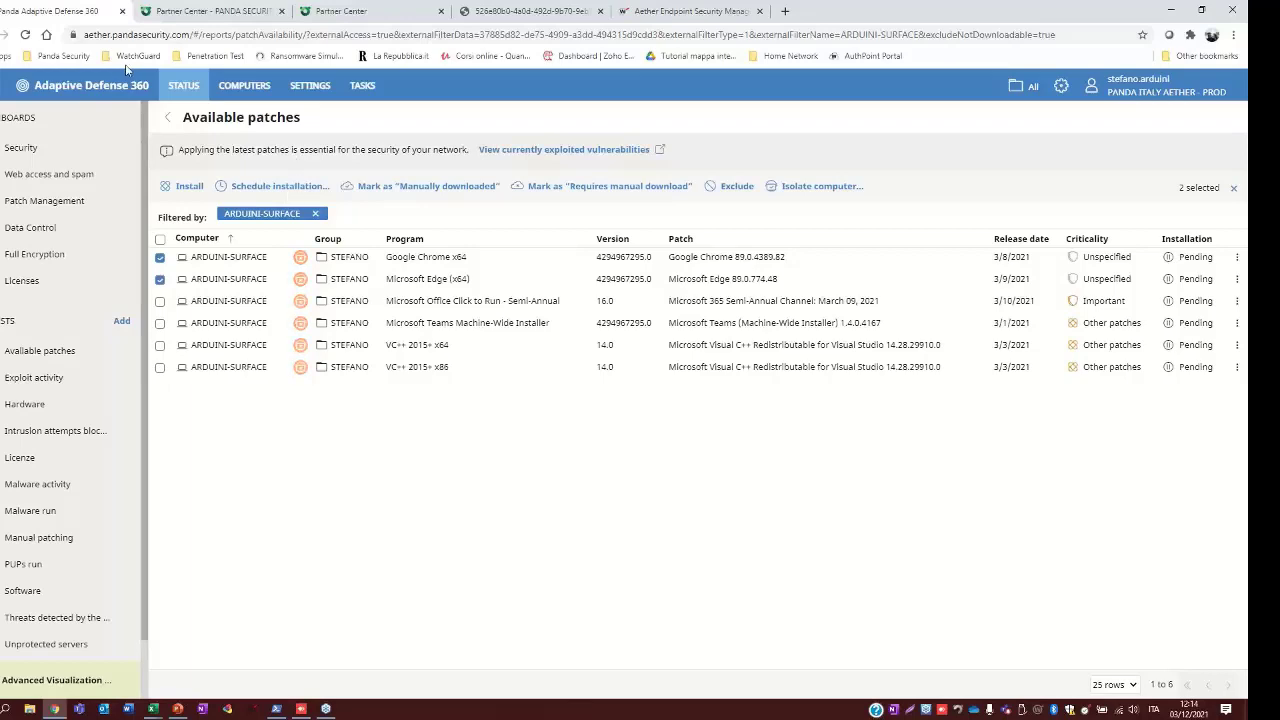
click(166, 116)
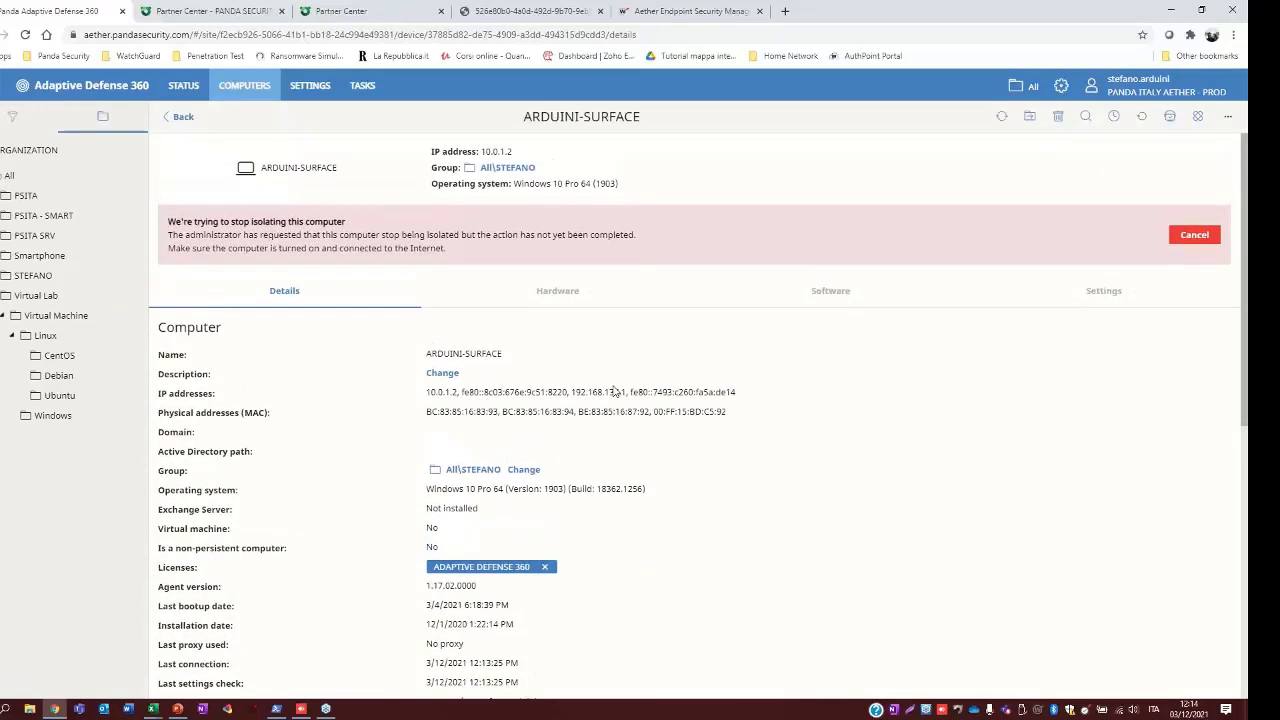
- Review the computer's Security and Data protection details and switch to the PowerPoint presentation
scroll(577, 380, down, 1)
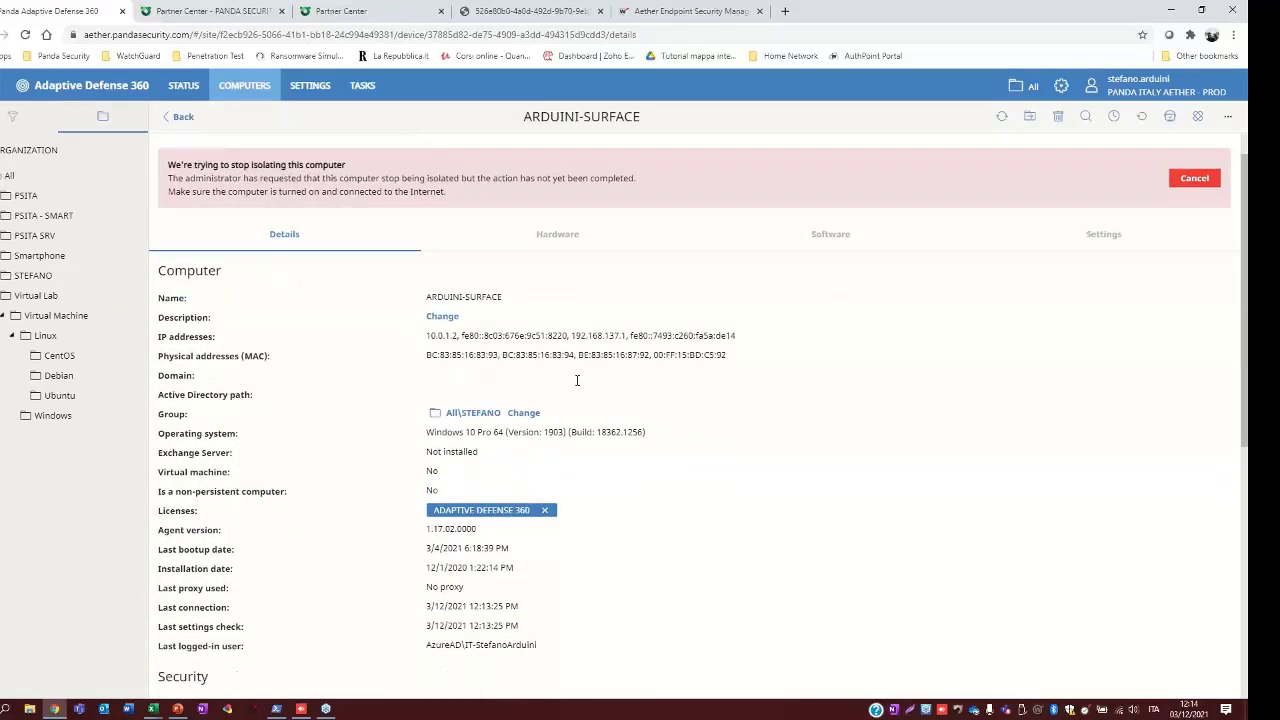
scroll(577, 382, down, 4)
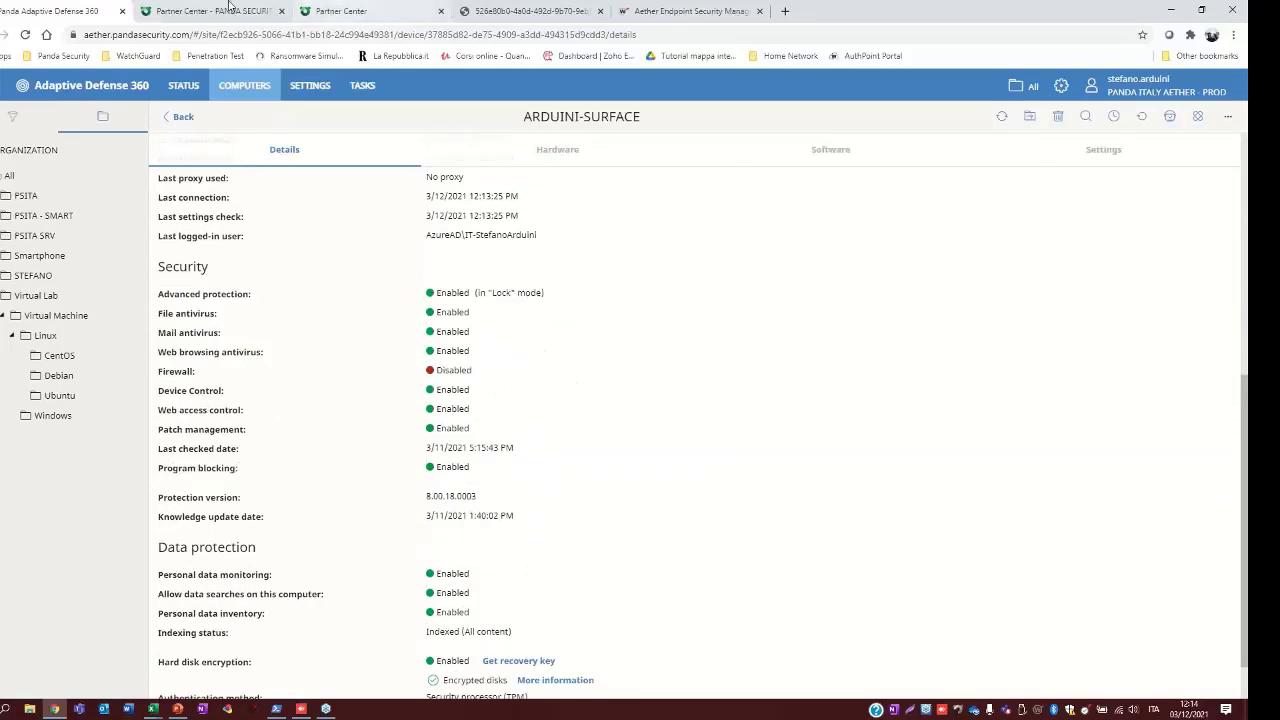
click(182, 710)
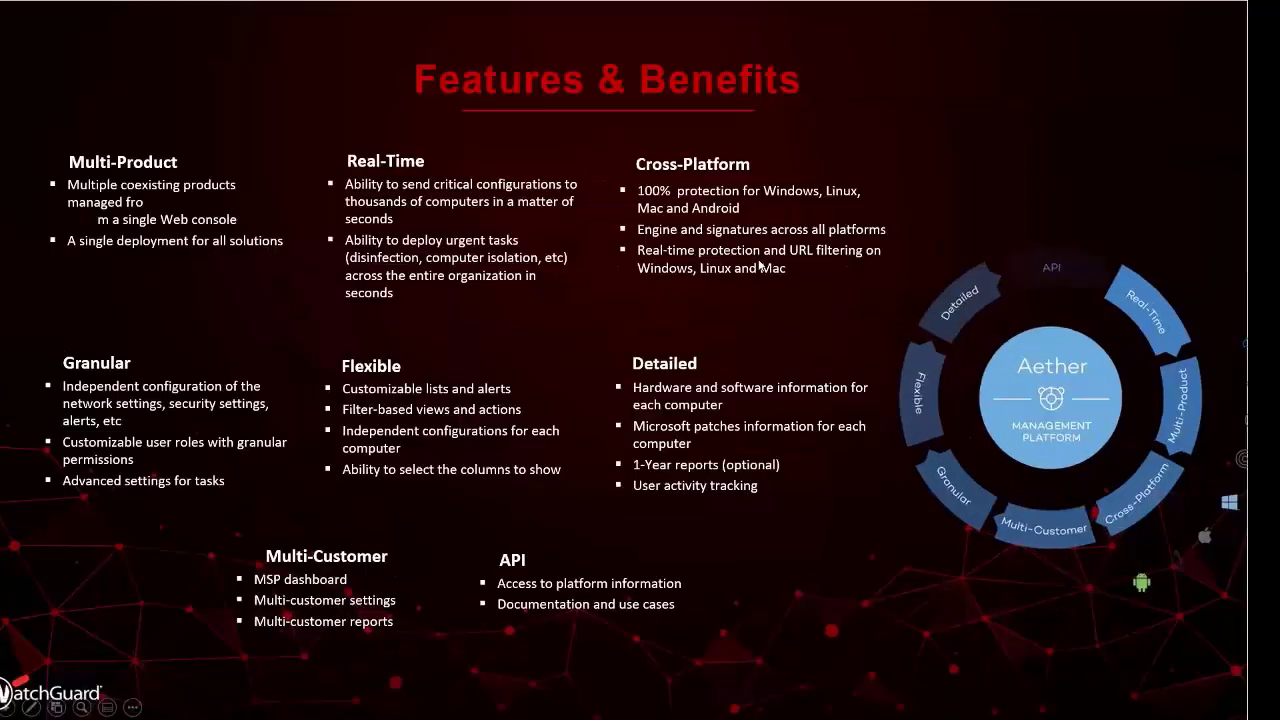
- End the slideshow, return to the Adaptive Defense 360 console and show the list of all computers
click(1098, 691)
key(Escape)
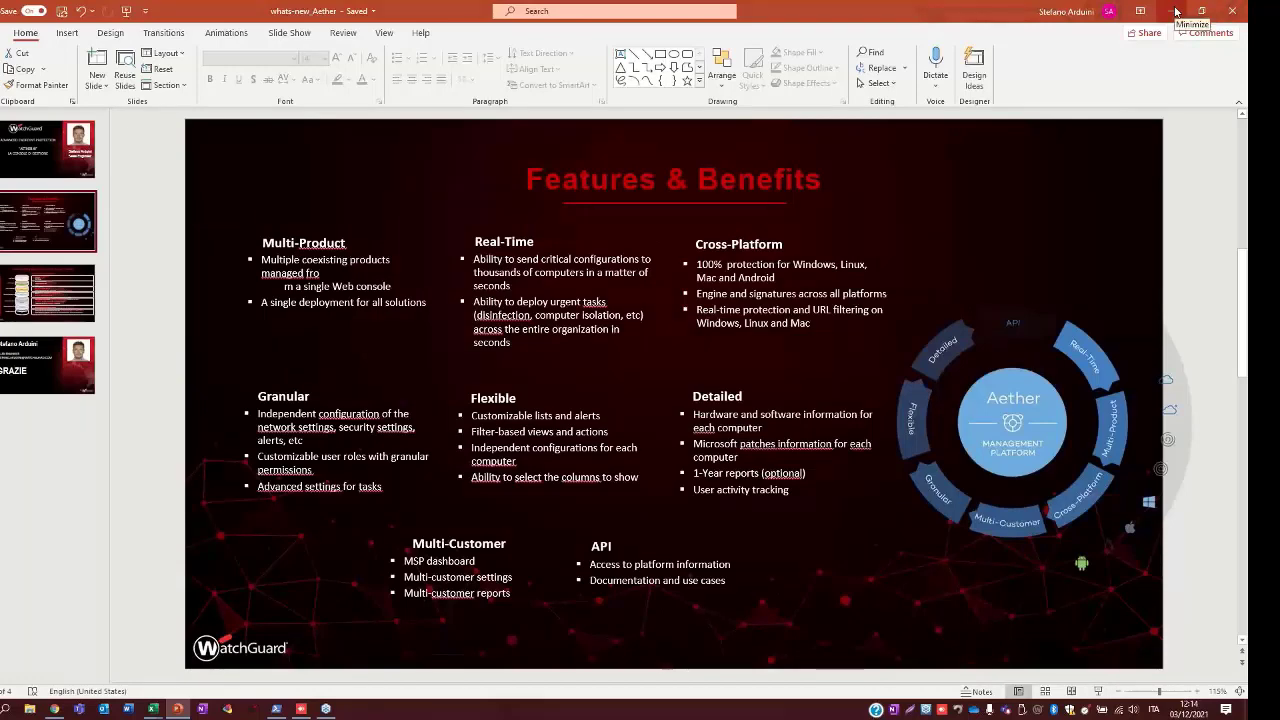
click(1176, 11)
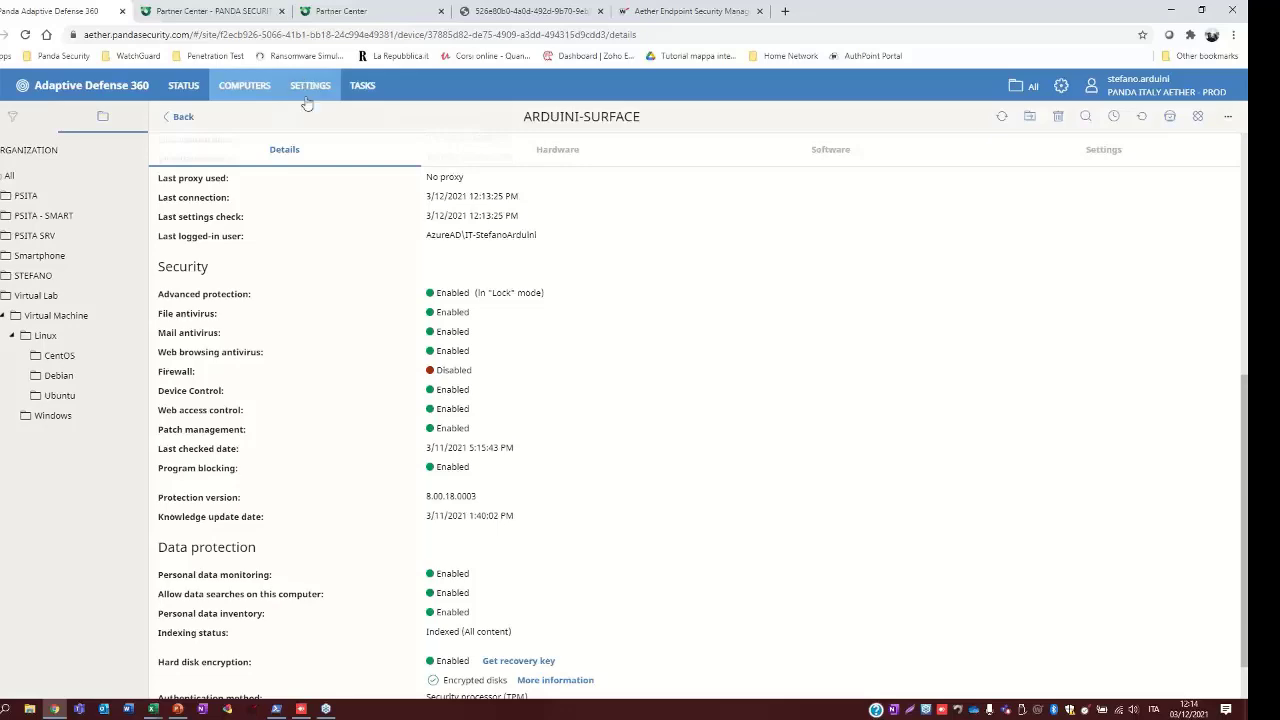
click(236, 91)
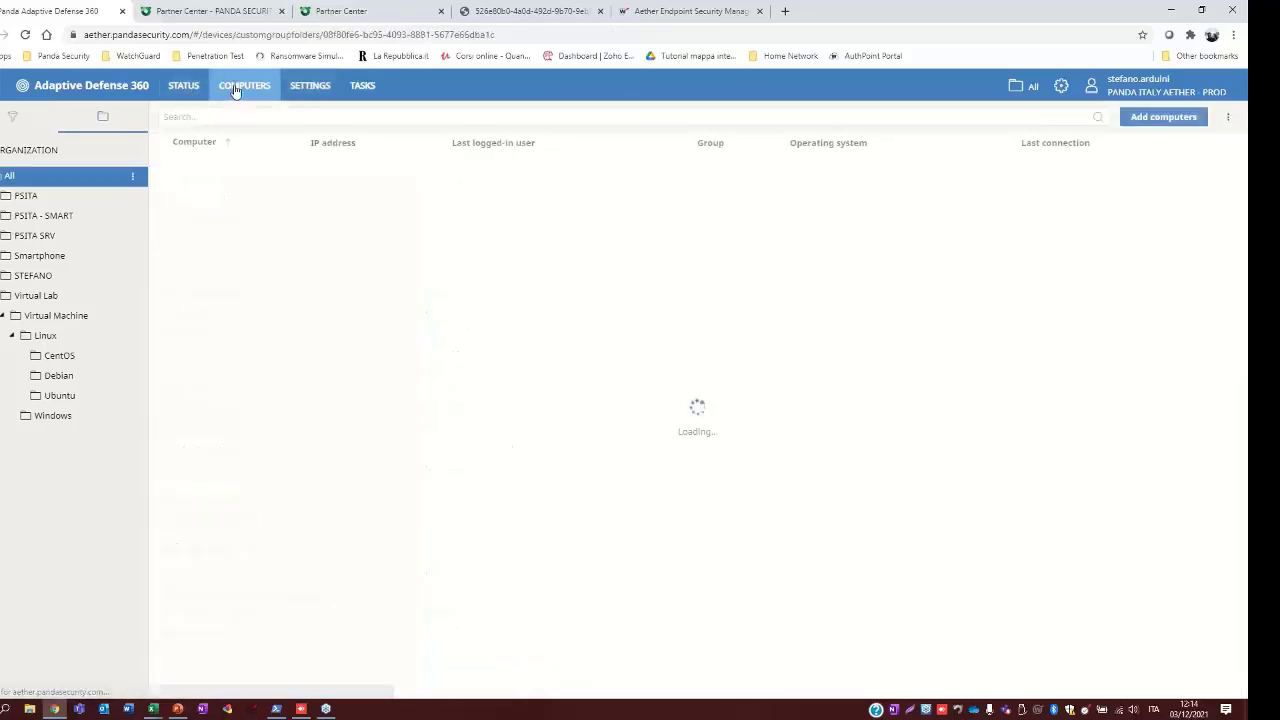
- Review the options for adding a Windows computer, including its group and network settings, and close them without downloading the installer
click(1164, 118)
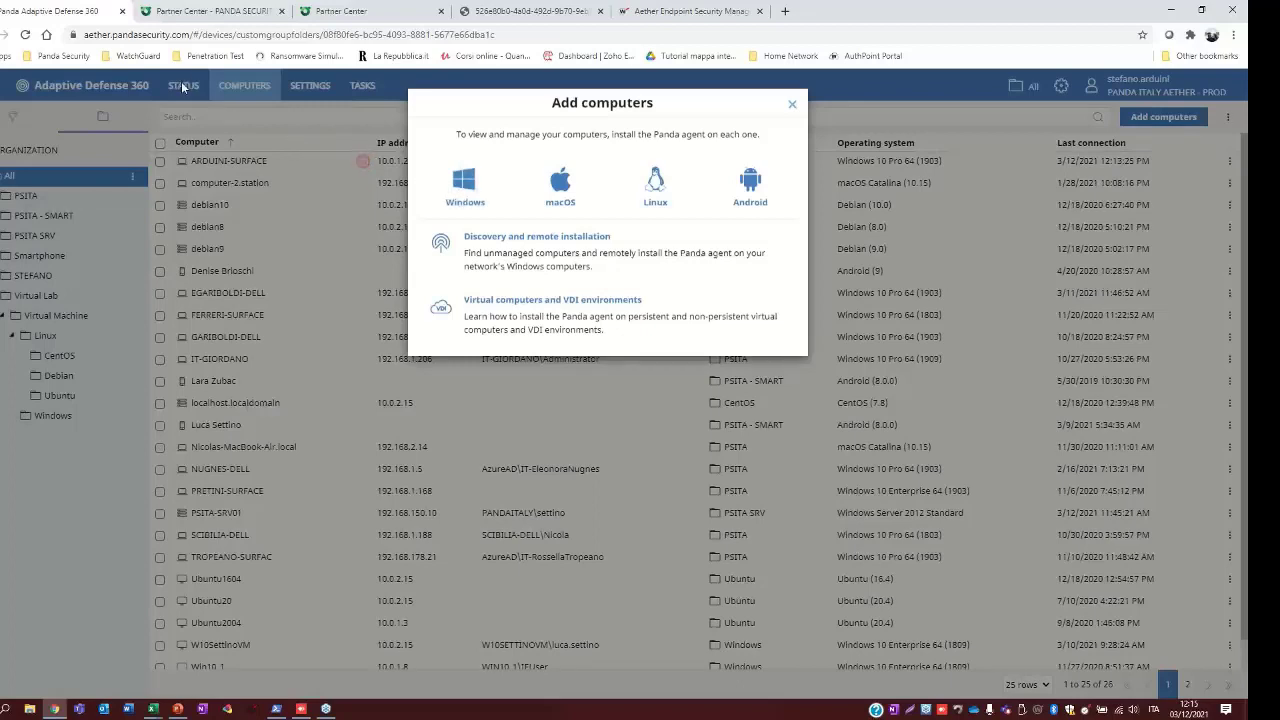
click(465, 182)
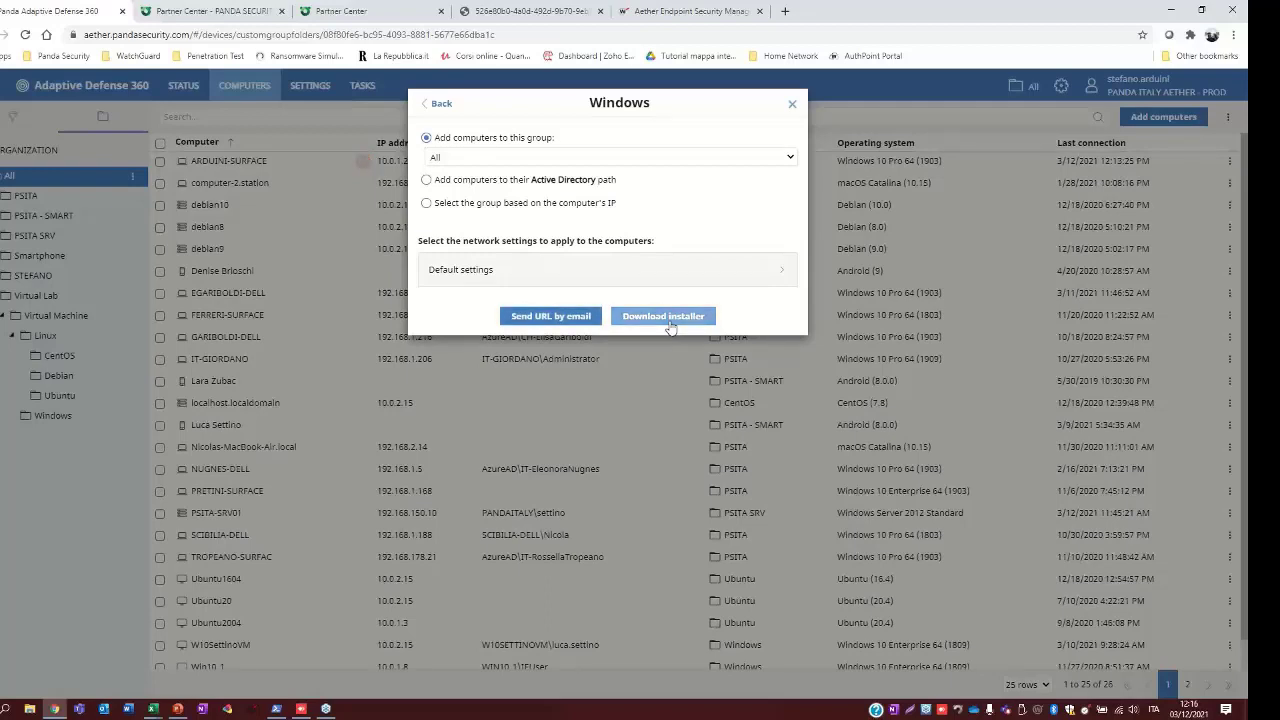
click(790, 105)
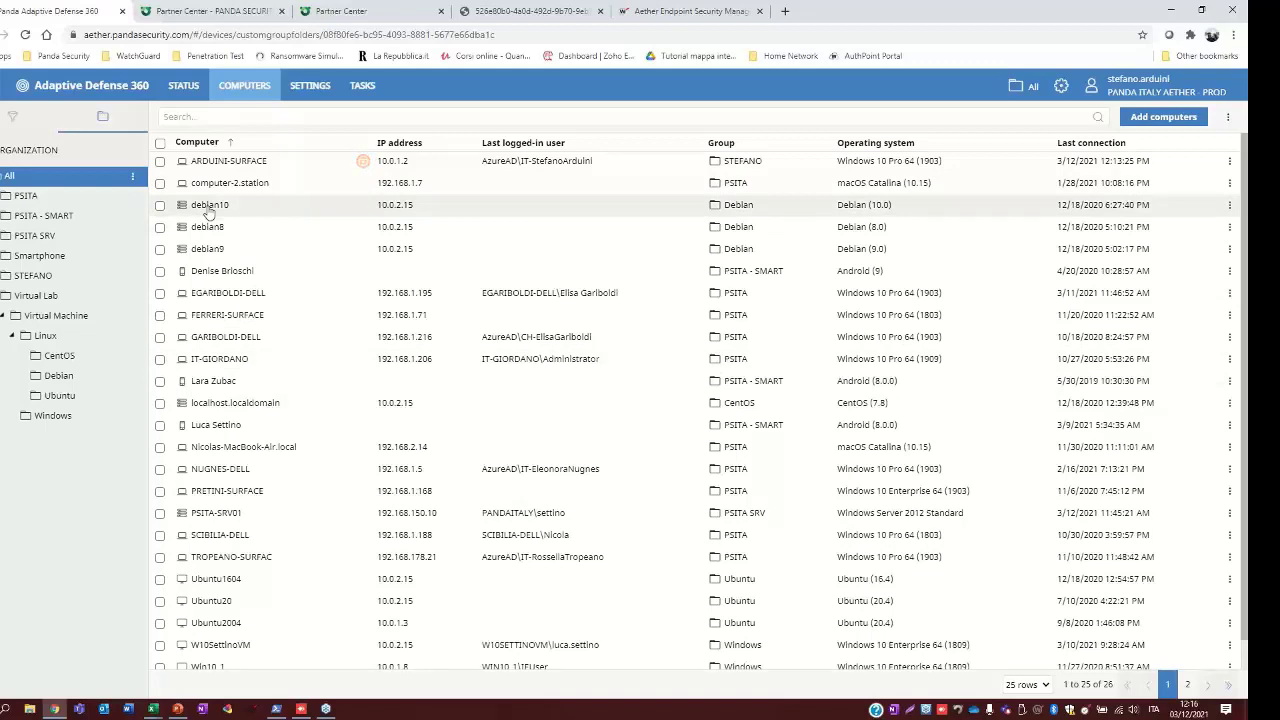
- Examine the debian10 computer's details and security status, its hardware information and its installed software
click(209, 206)
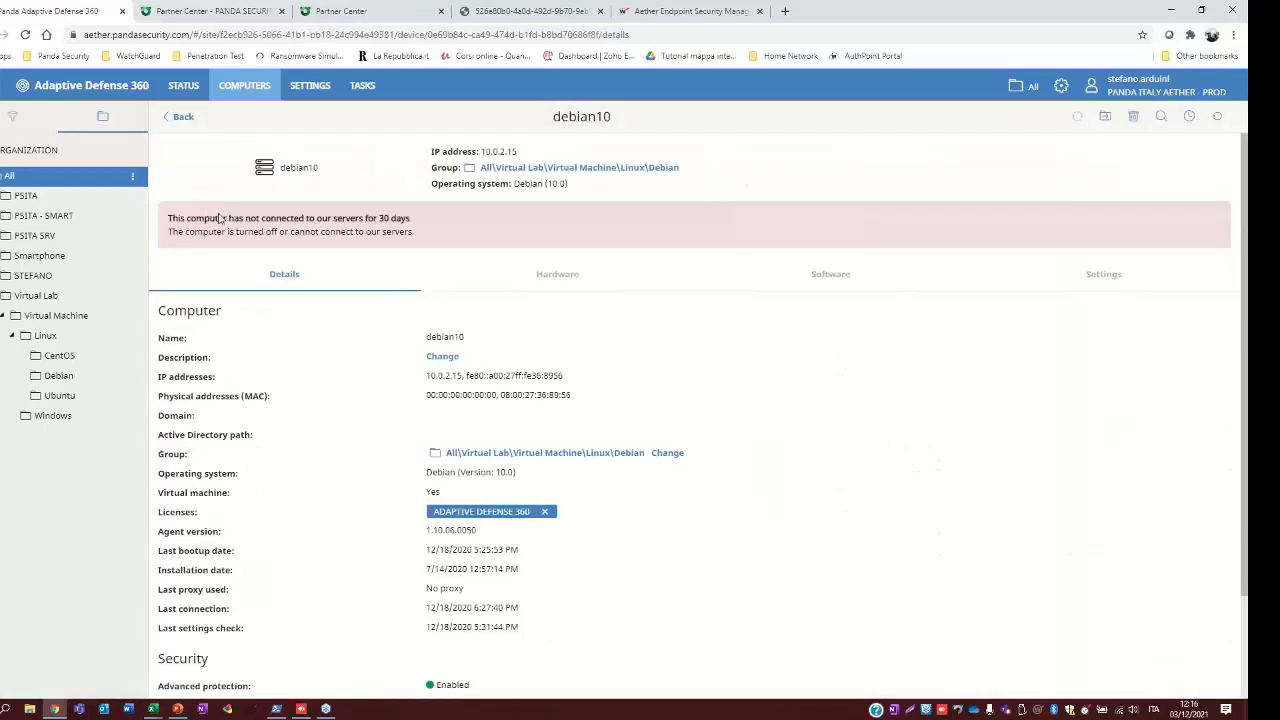
scroll(376, 371, down, 2)
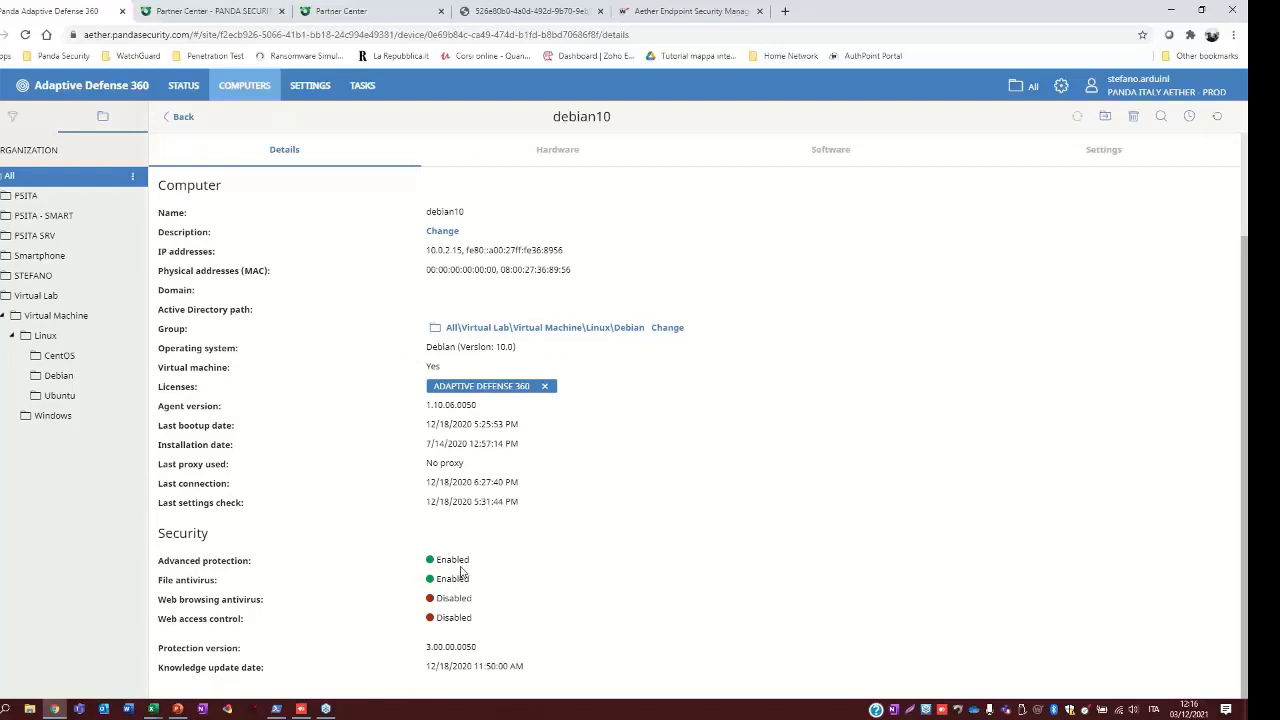
click(572, 157)
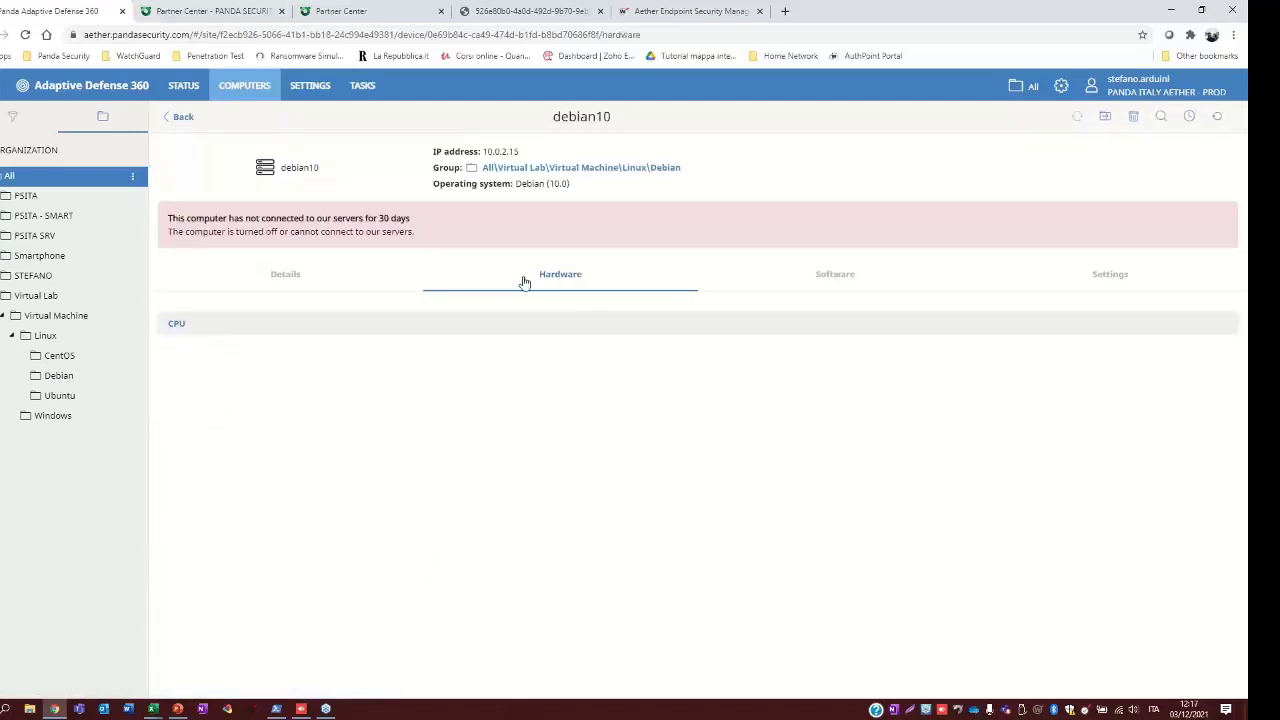
click(843, 282)
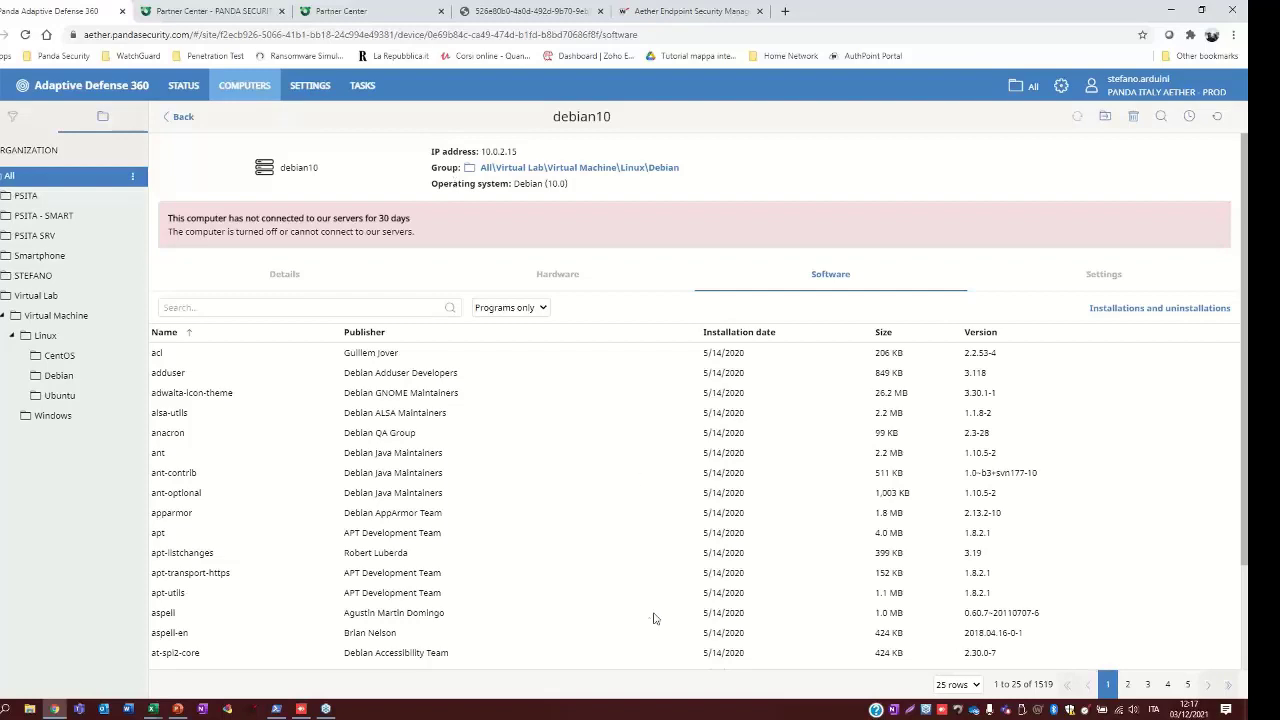
- Check the PowerPoint slide, return to the Adaptive Defense 360 console and review the Per-computer and Users settings
click(180, 710)
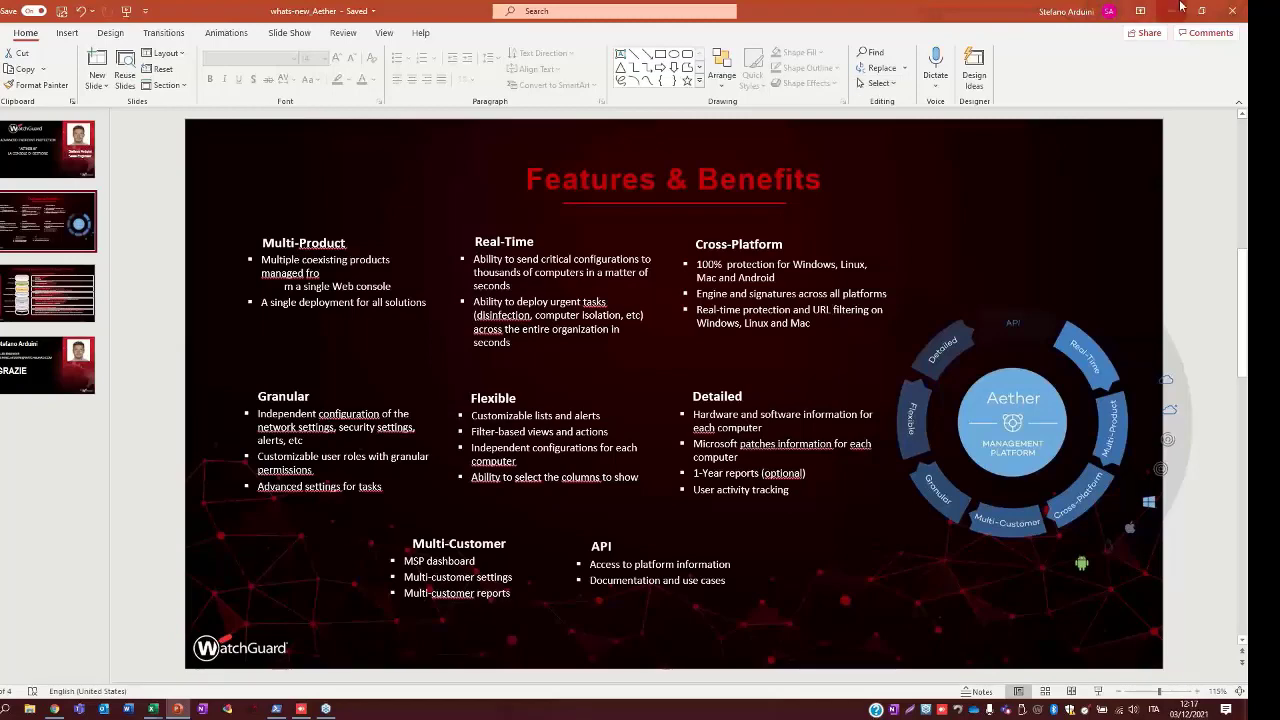
key(alt+Tab)
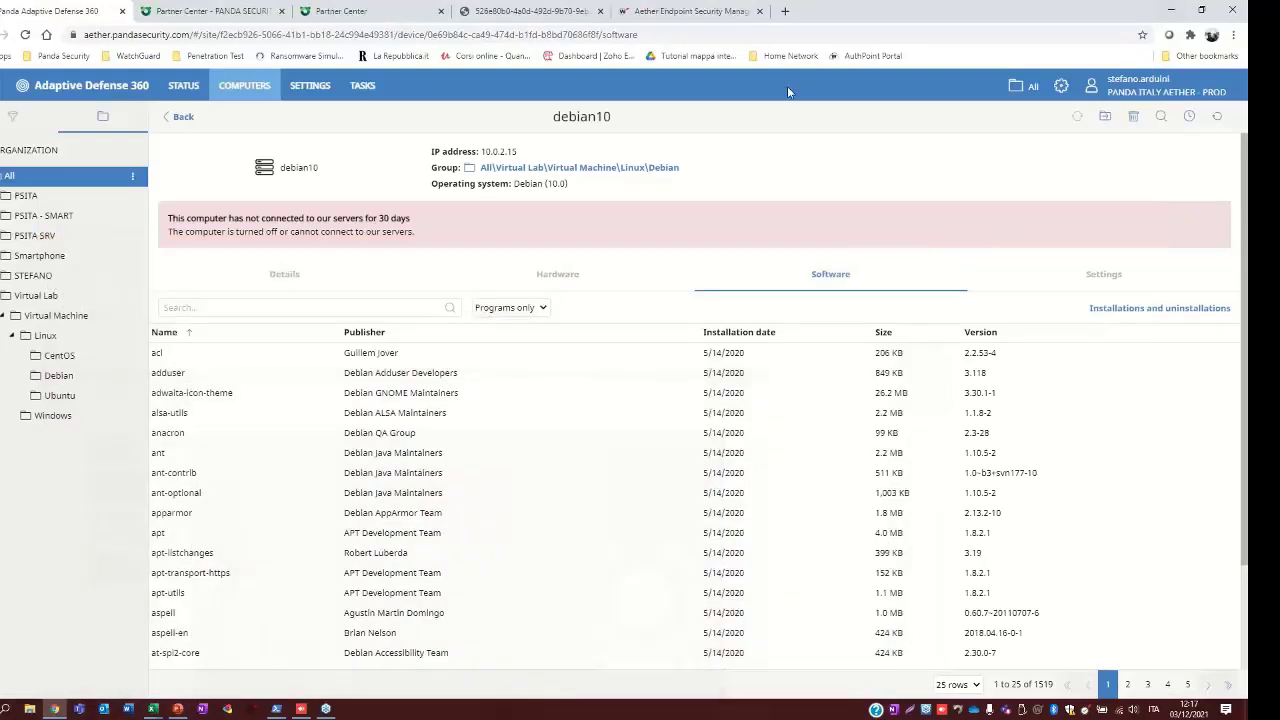
click(328, 86)
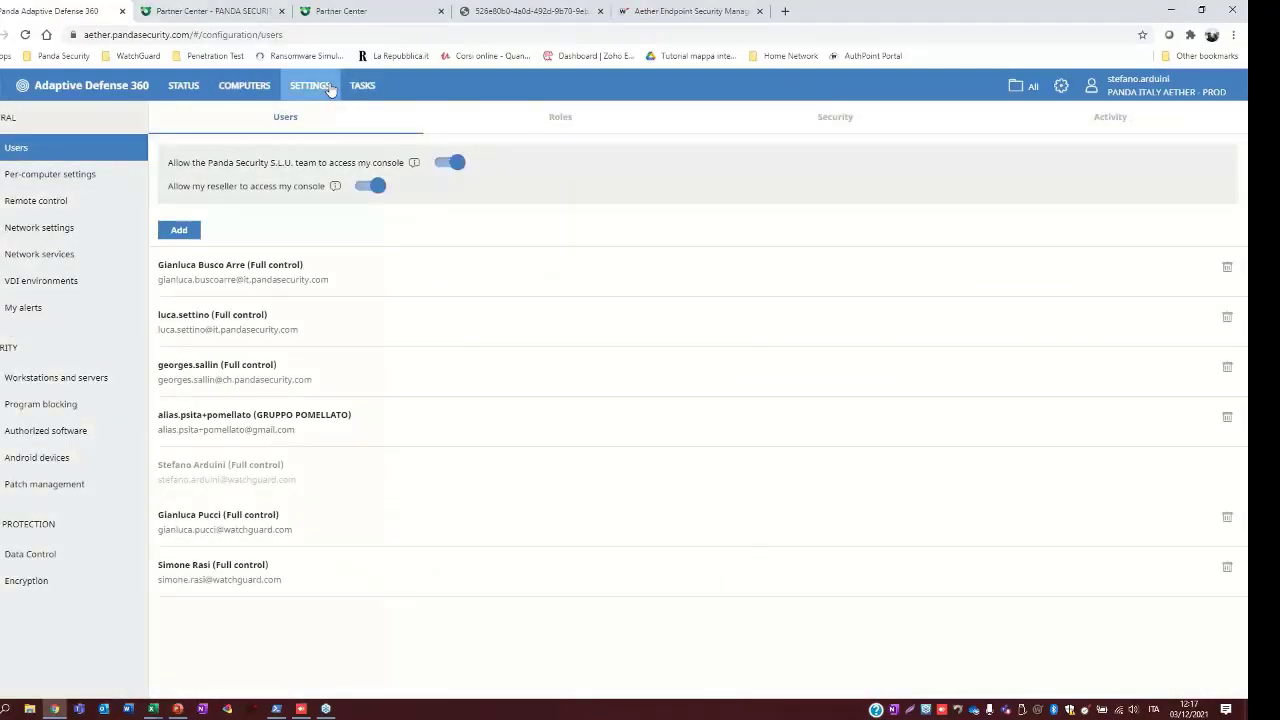
click(98, 174)
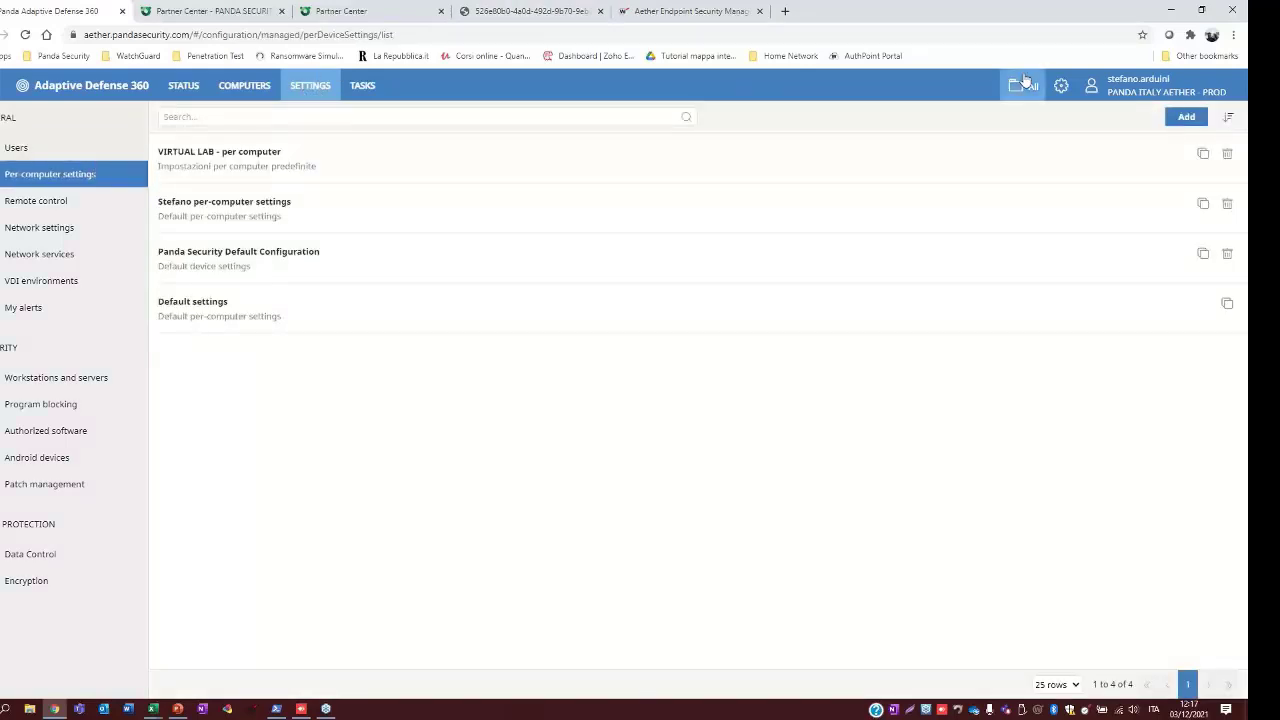
click(14, 152)
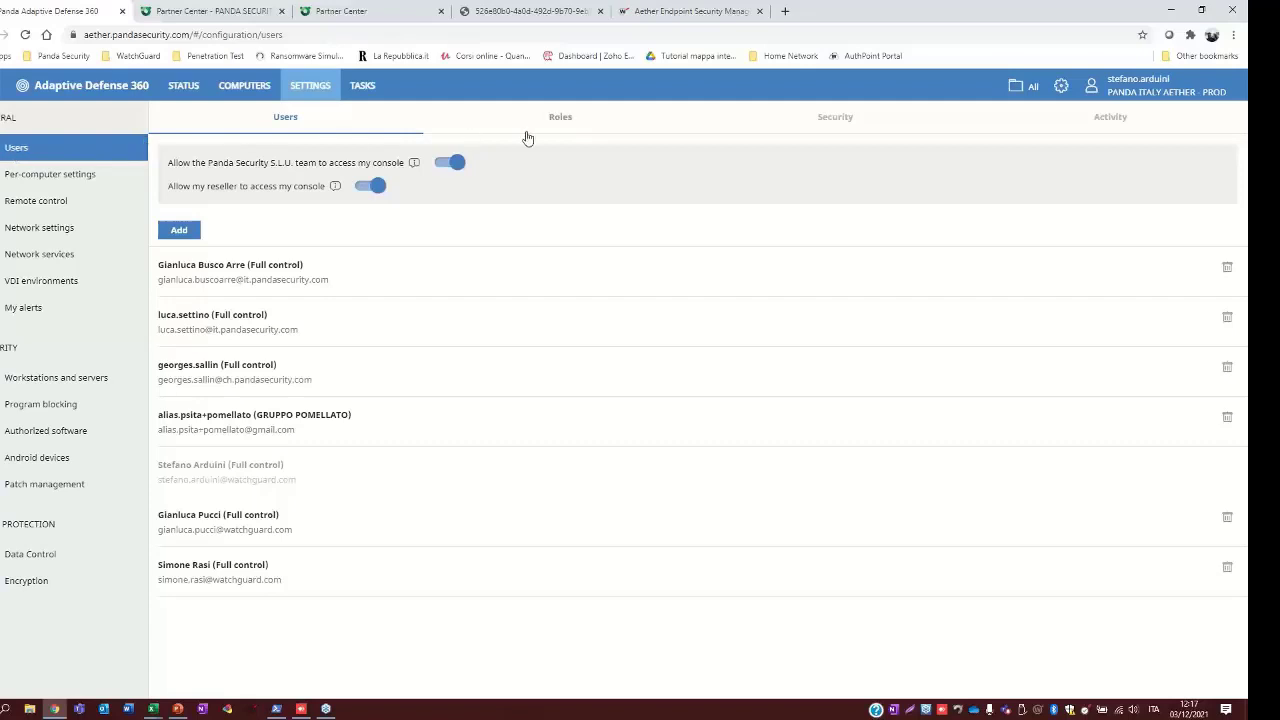
- Open the Per Demo role and examine the groups it covers and all of its permissions, from users to the Advanced Visualization Tool
click(586, 132)
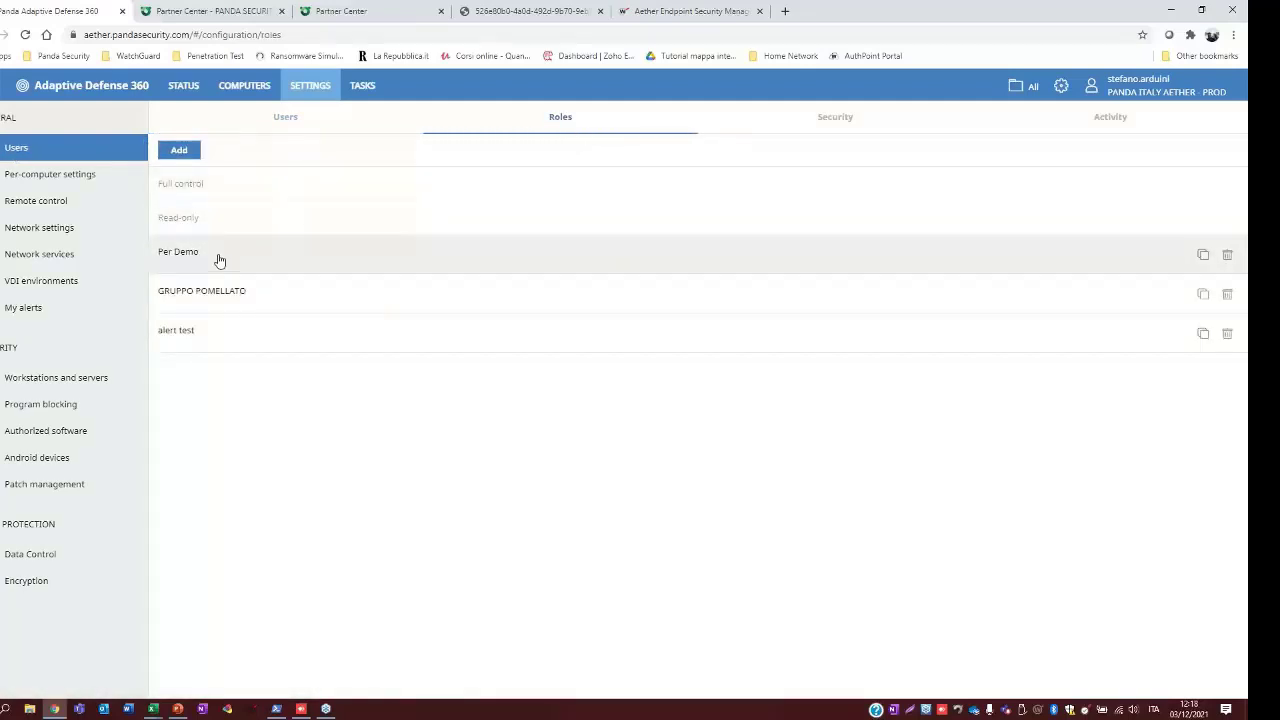
click(219, 258)
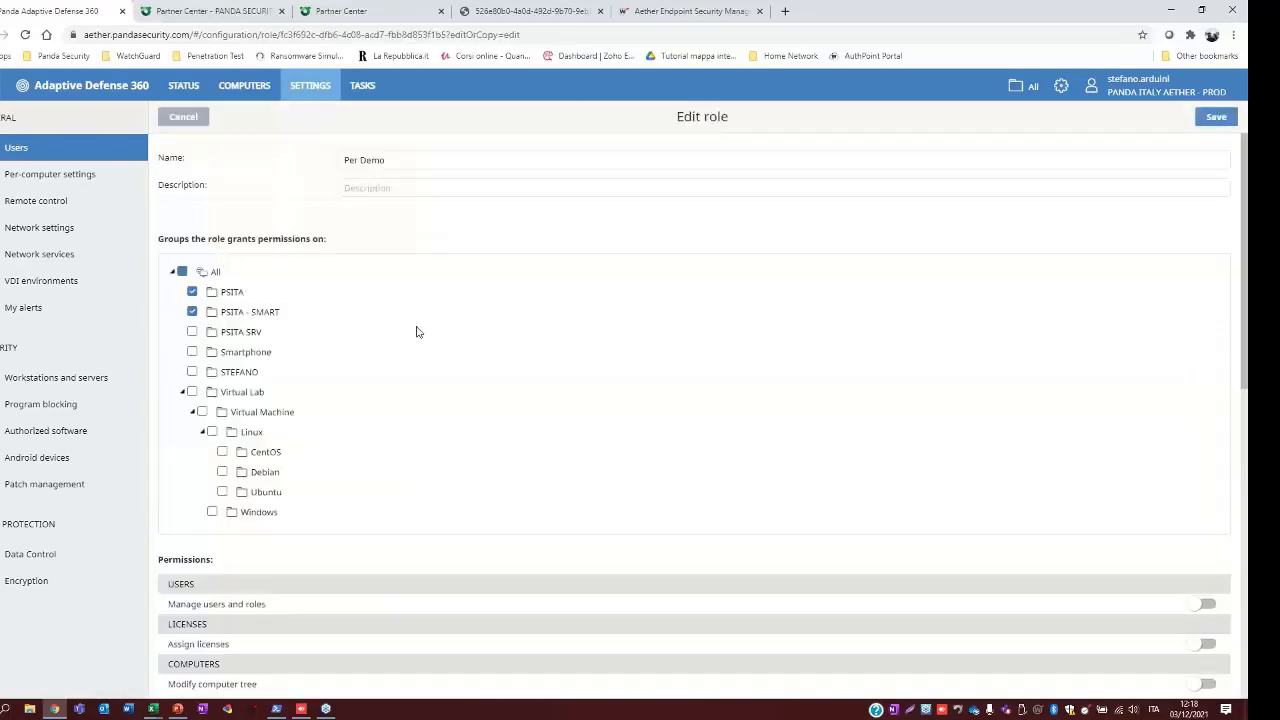
scroll(404, 329, down, 3)
scroll(404, 329, up, 2)
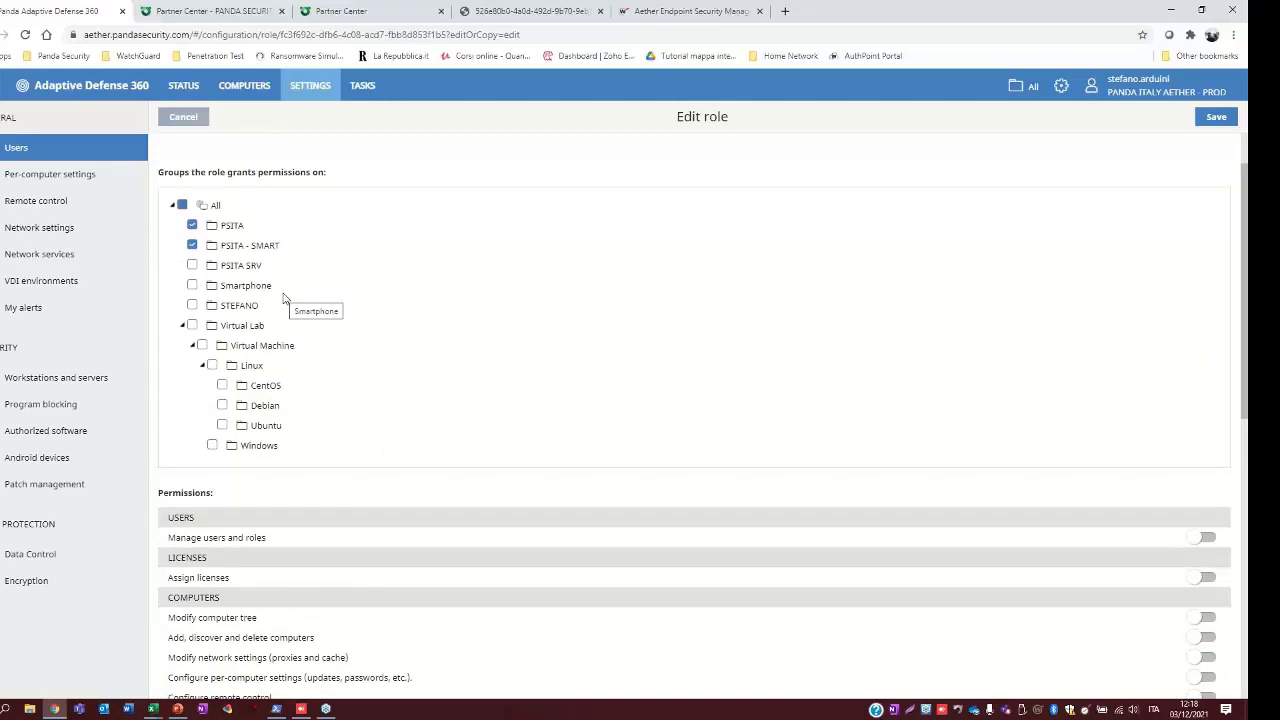
scroll(283, 298, down, 1)
scroll(457, 420, down, 1)
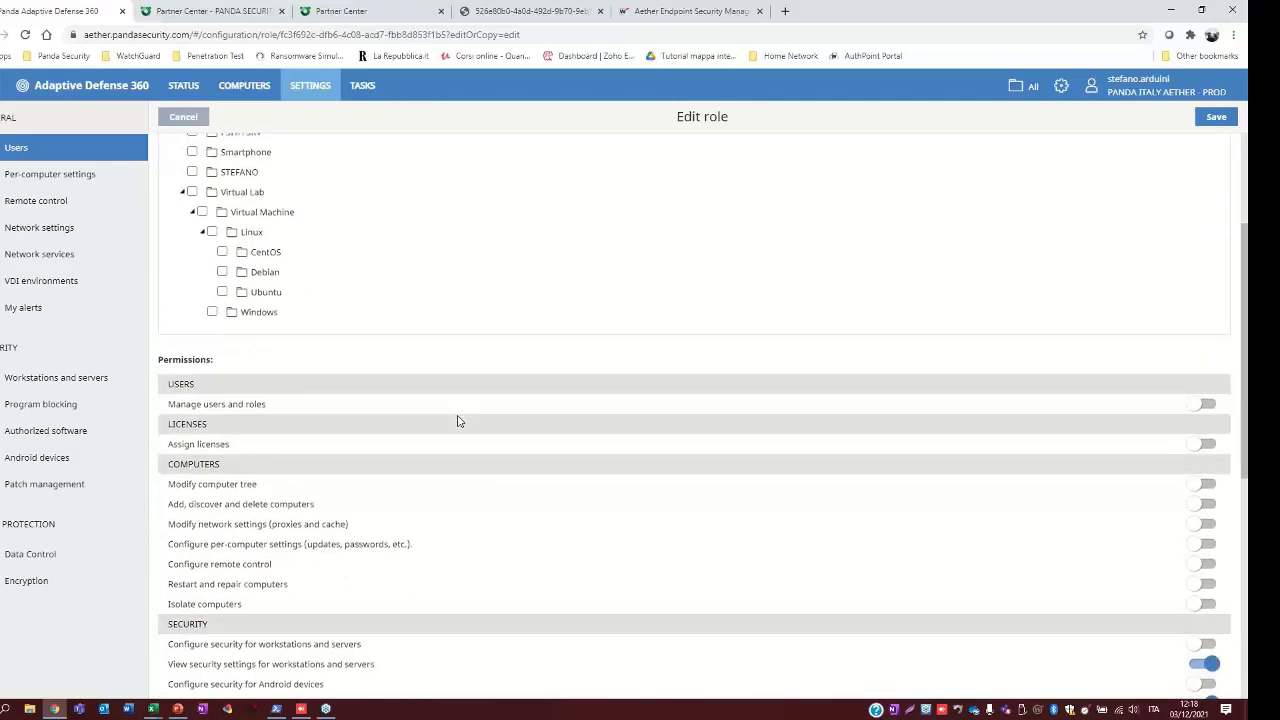
scroll(458, 421, down, 2)
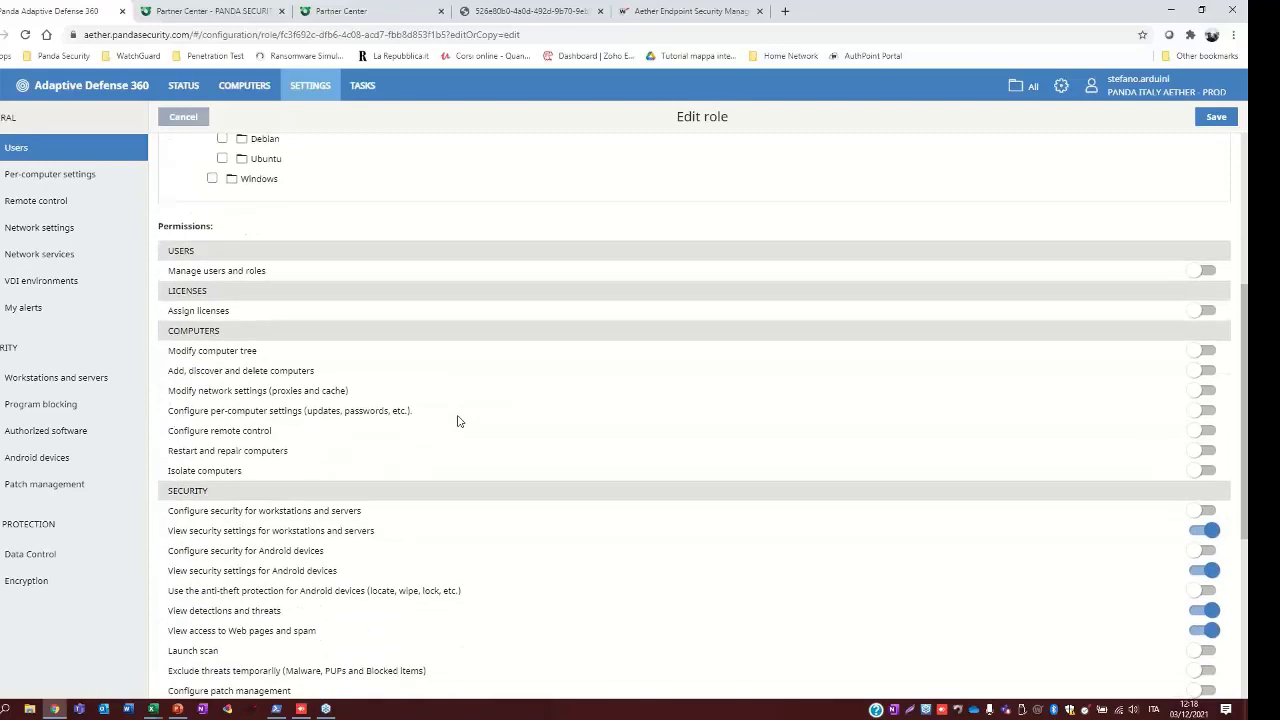
scroll(458, 421, up, 5)
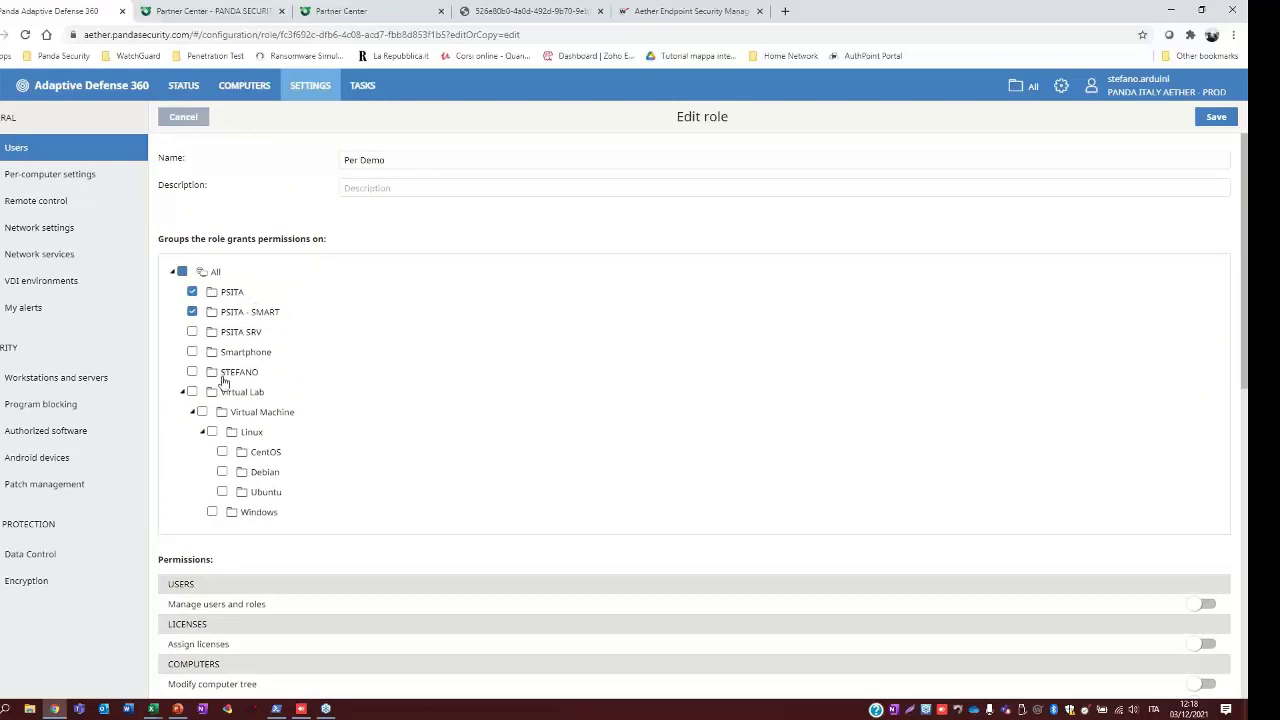
scroll(213, 325, down, 1)
scroll(213, 325, down, 6)
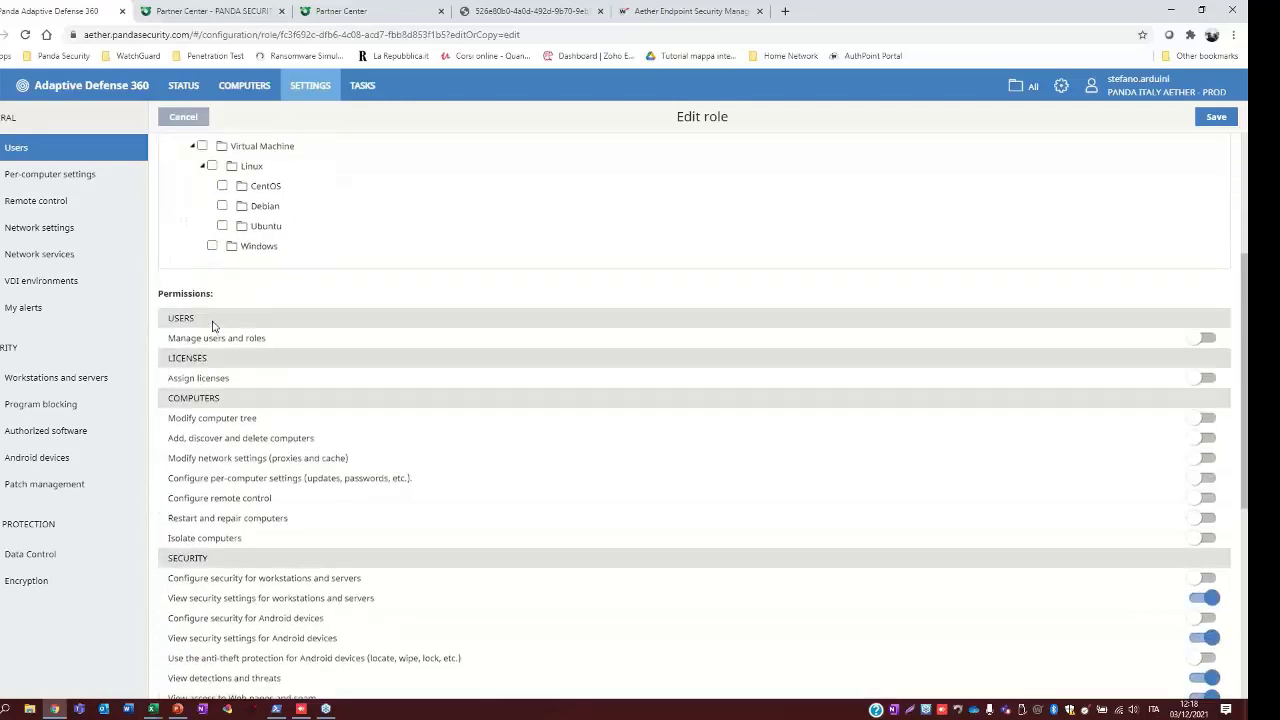
scroll(255, 380, down, 2)
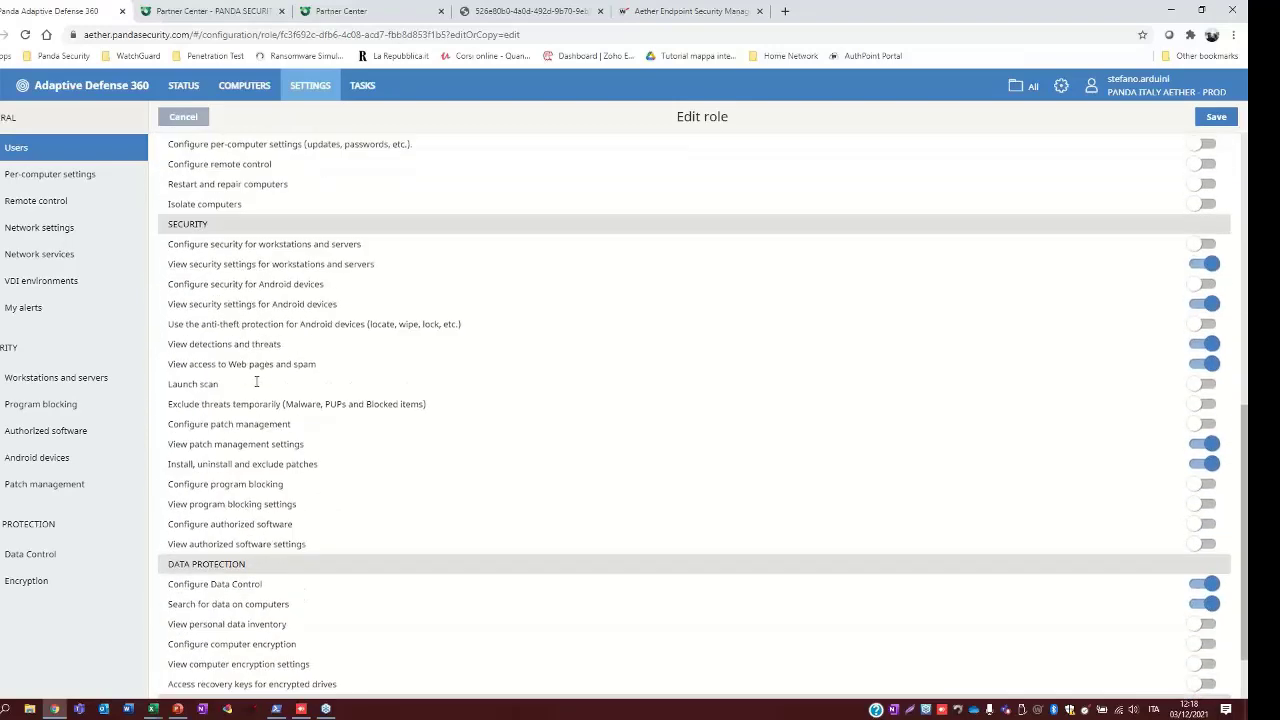
scroll(255, 385, down, 1)
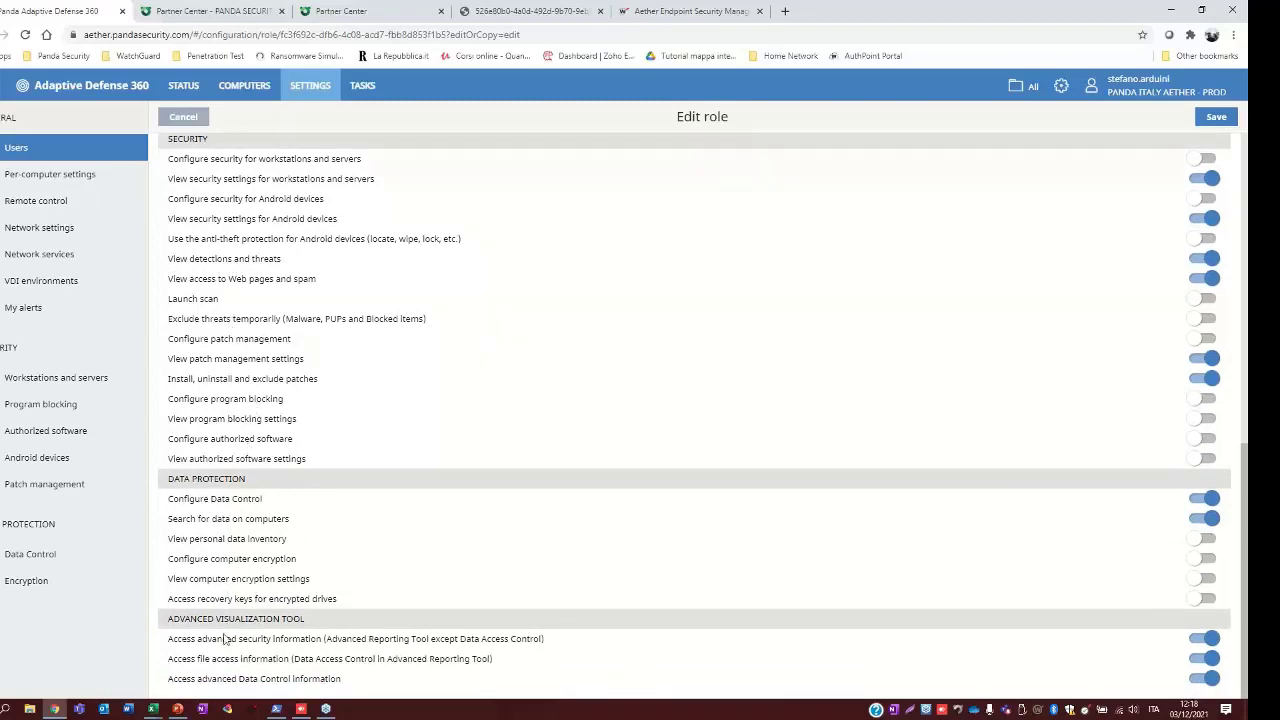
scroll(281, 593, up, 3)
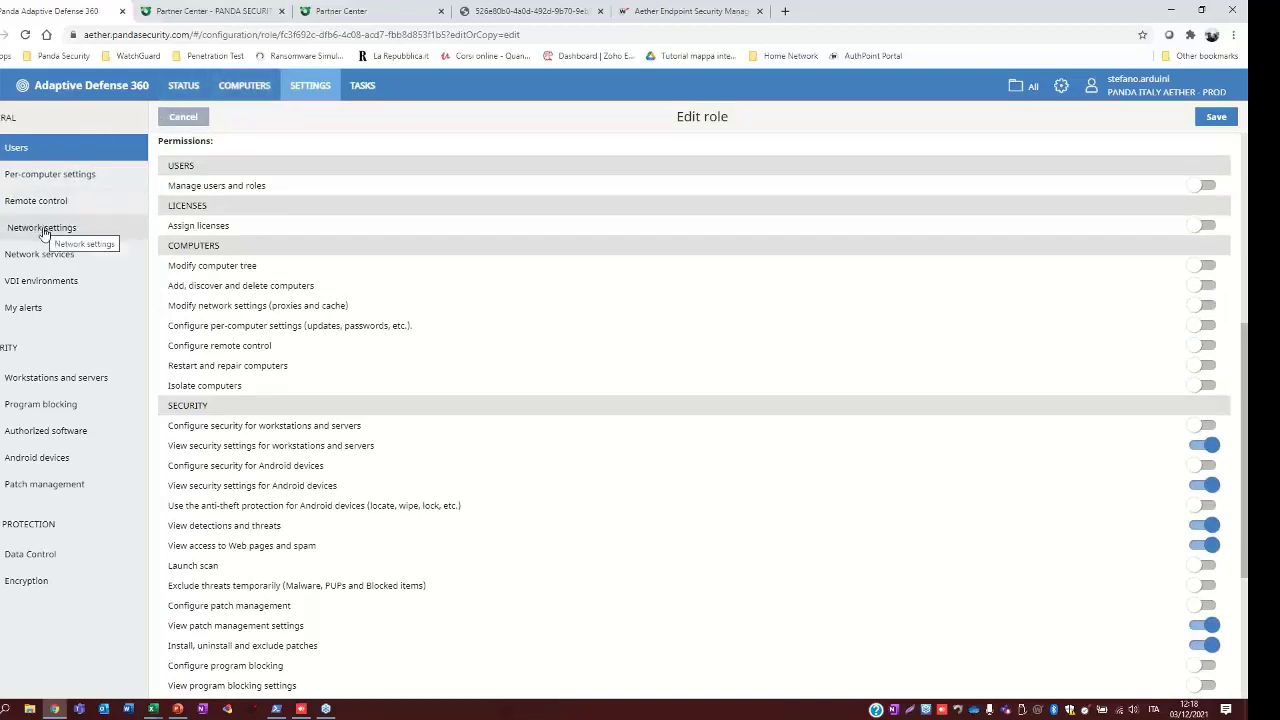
- Open the fourth workstations and servers settings profile and examine its Web access control schedule, denied page categories and address lists
click(60, 378)
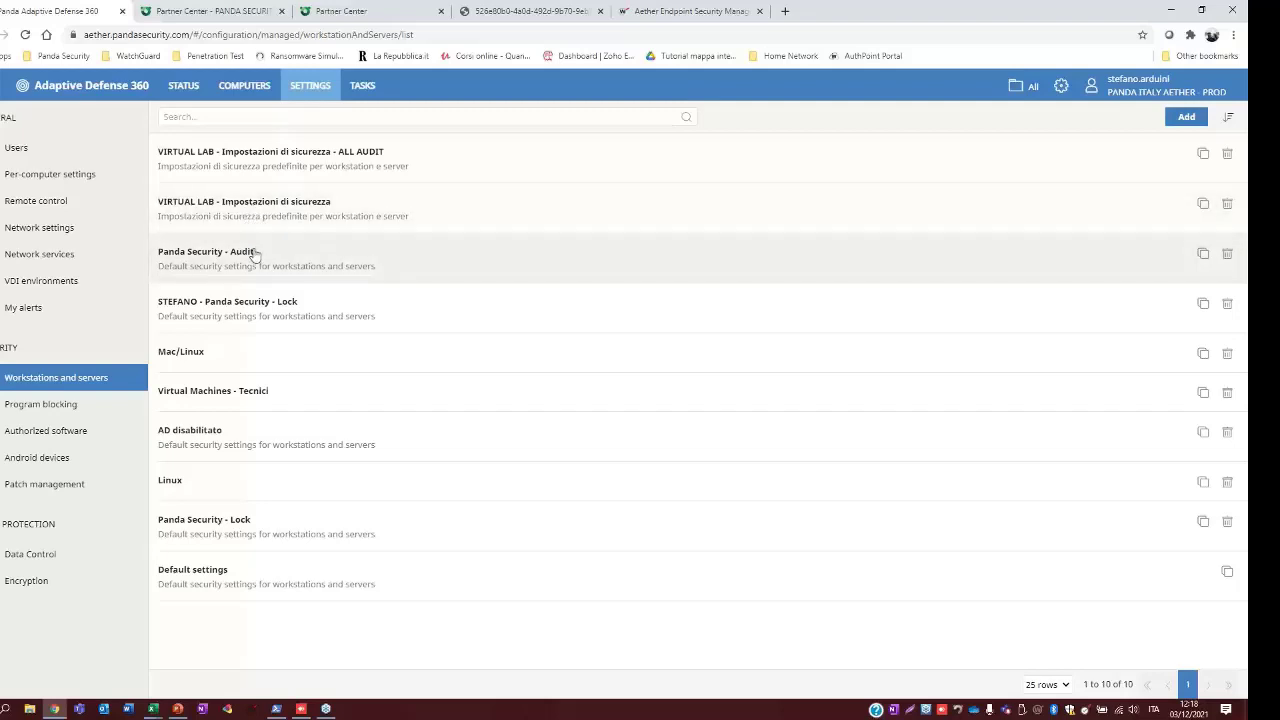
click(267, 319)
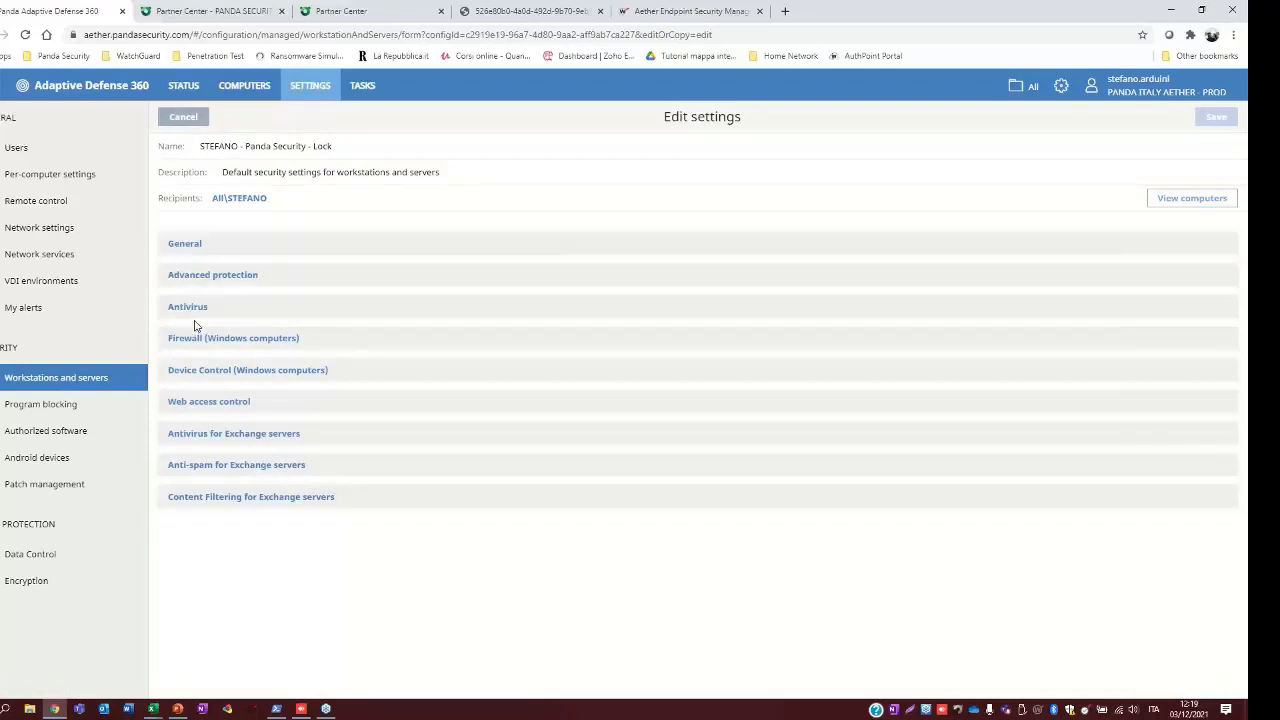
click(195, 408)
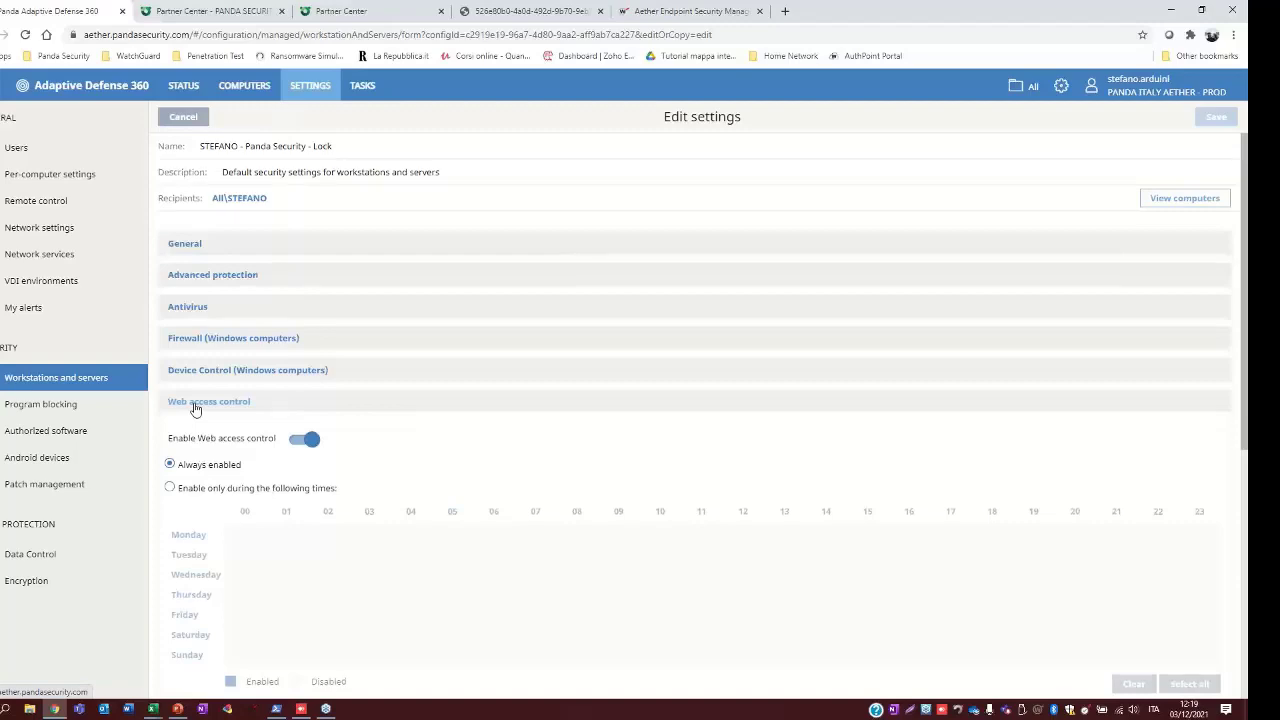
scroll(195, 408, down, 5)
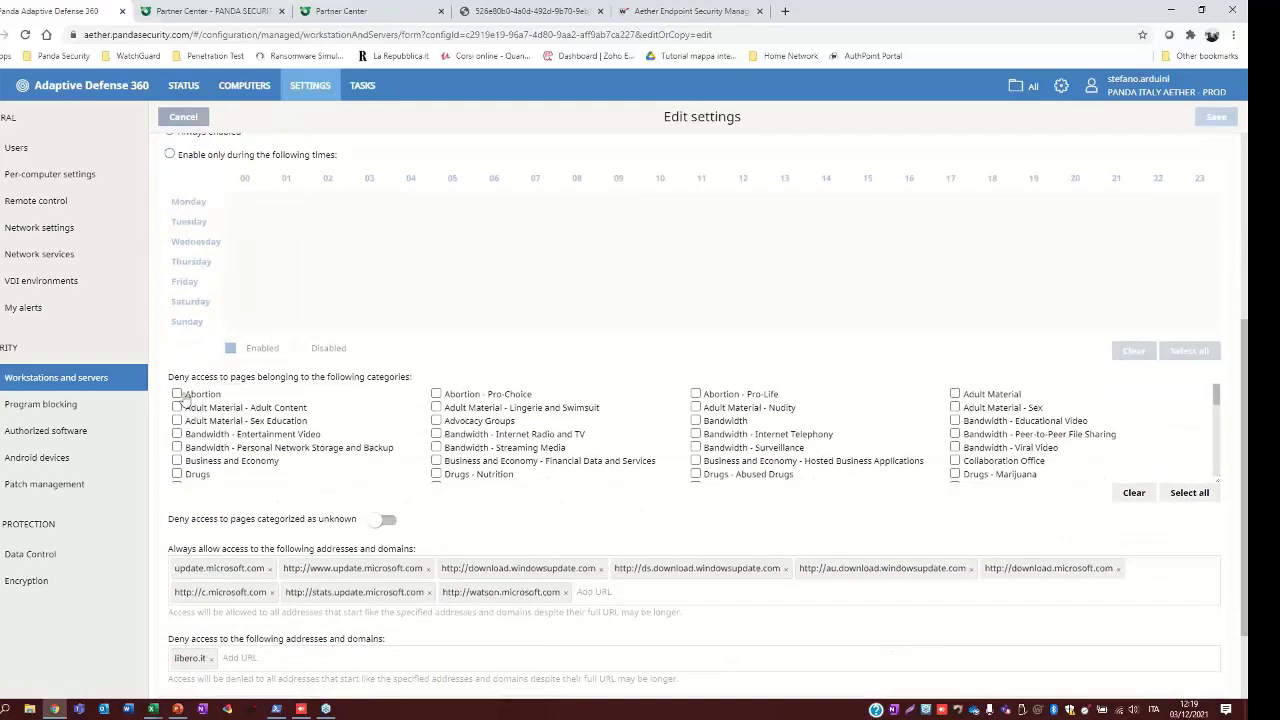
scroll(289, 413, up, 2)
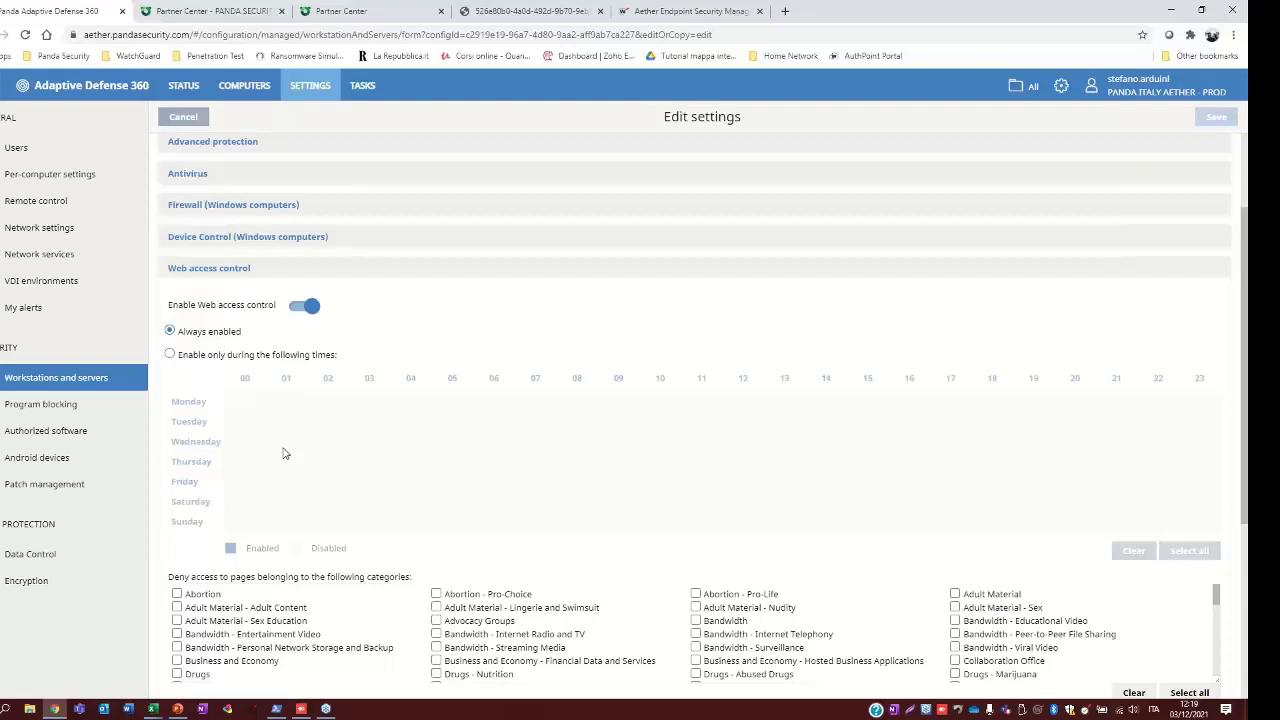
scroll(283, 454, down, 1)
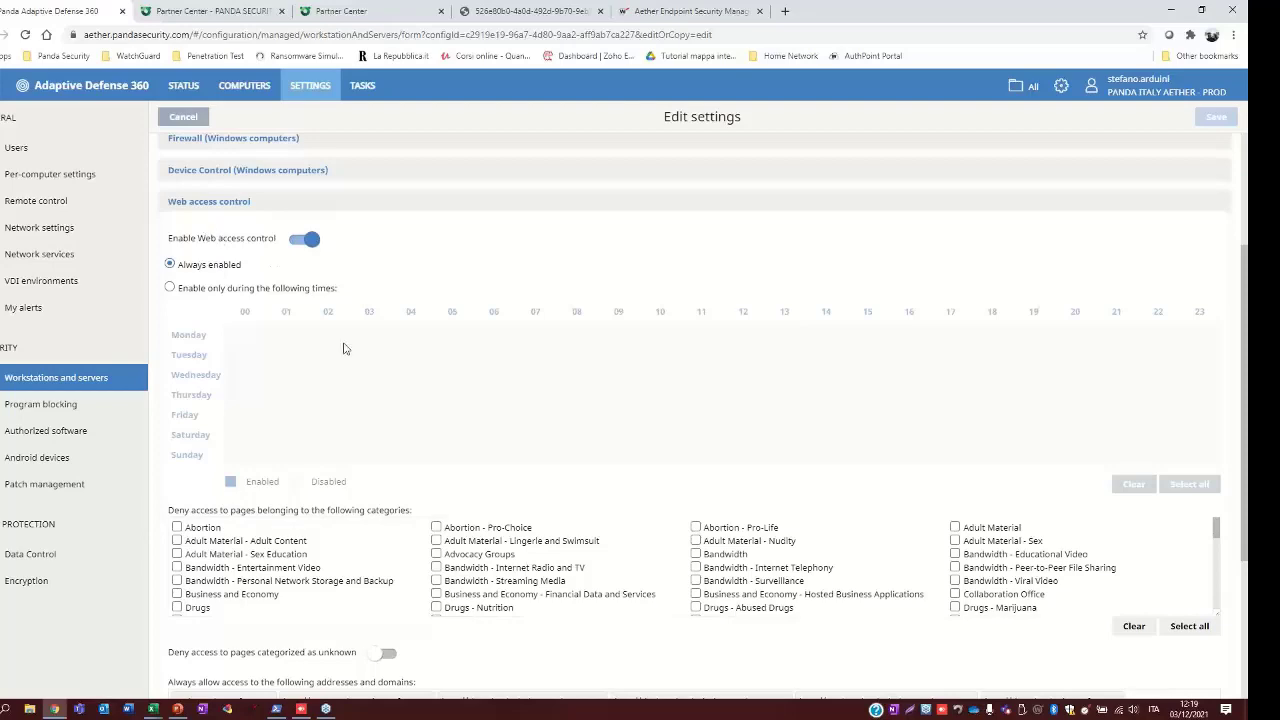
scroll(272, 537, down, 3)
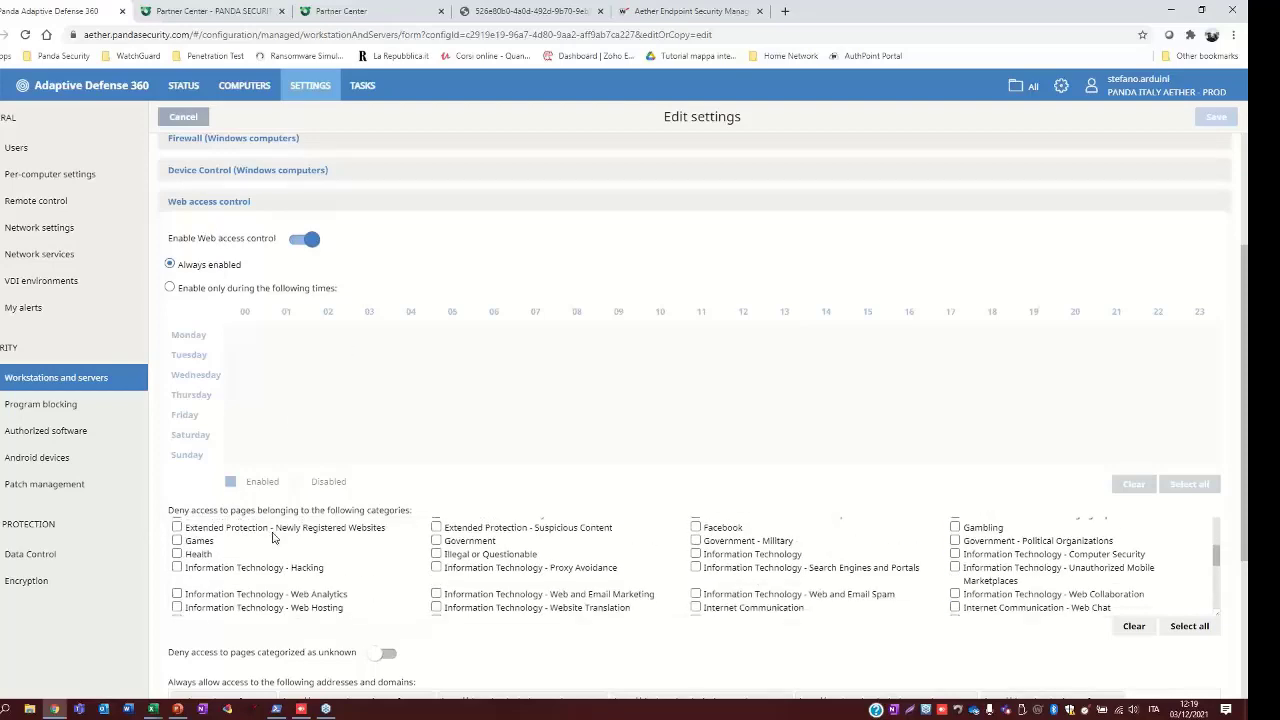
scroll(272, 537, down, 2)
scroll(583, 560, down, 2)
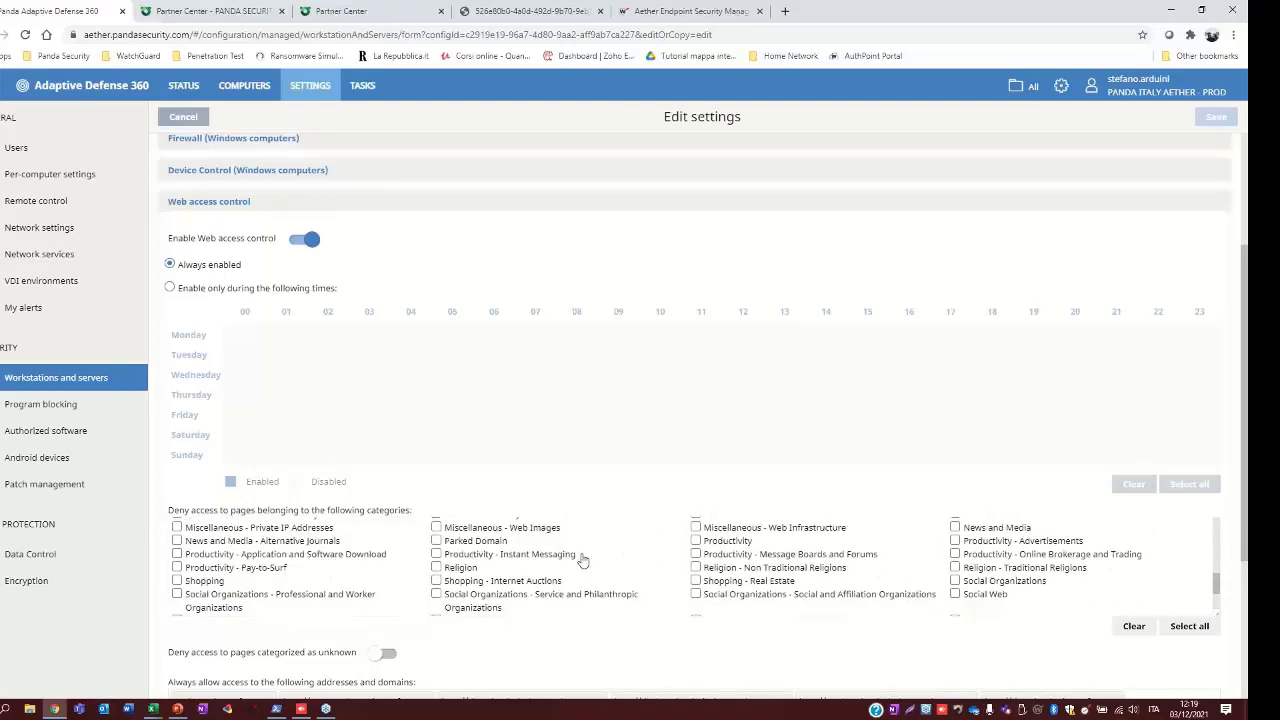
scroll(583, 560, down, 3)
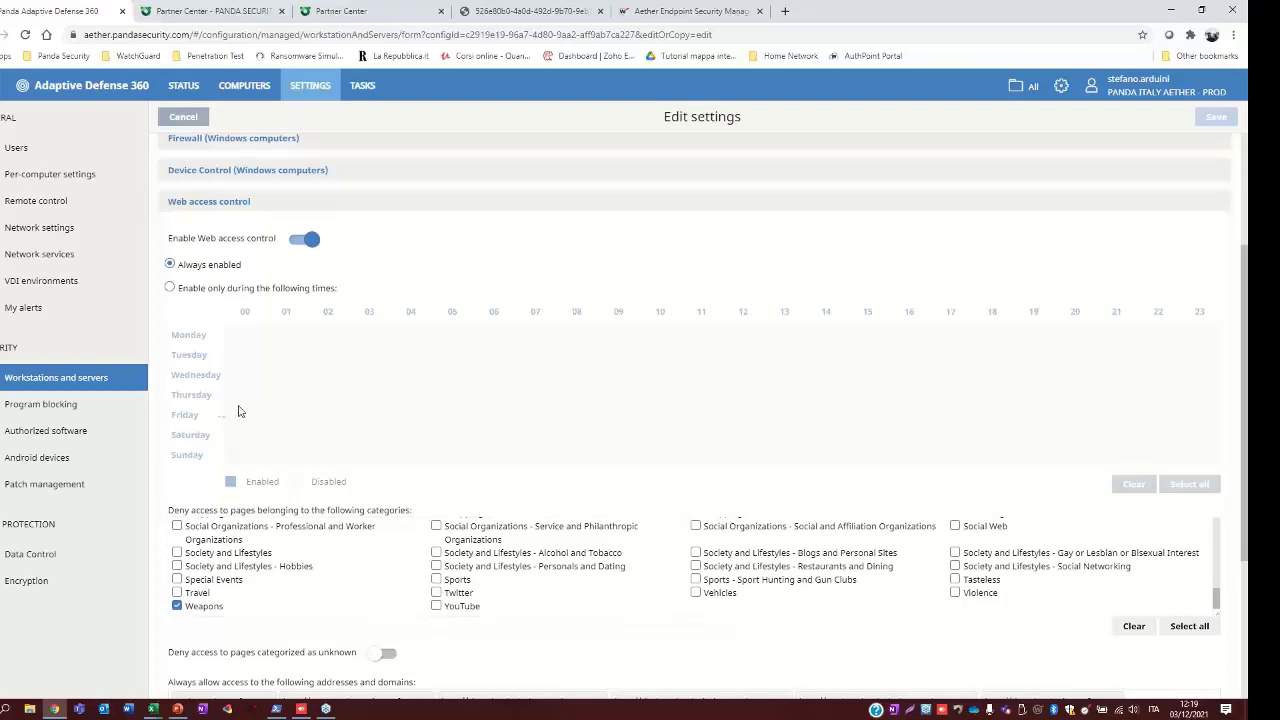
- Open the custom authorized software profile, examine the program-property criteria for authorizing programs, including file path, name and version, and discard the rule
click(46, 435)
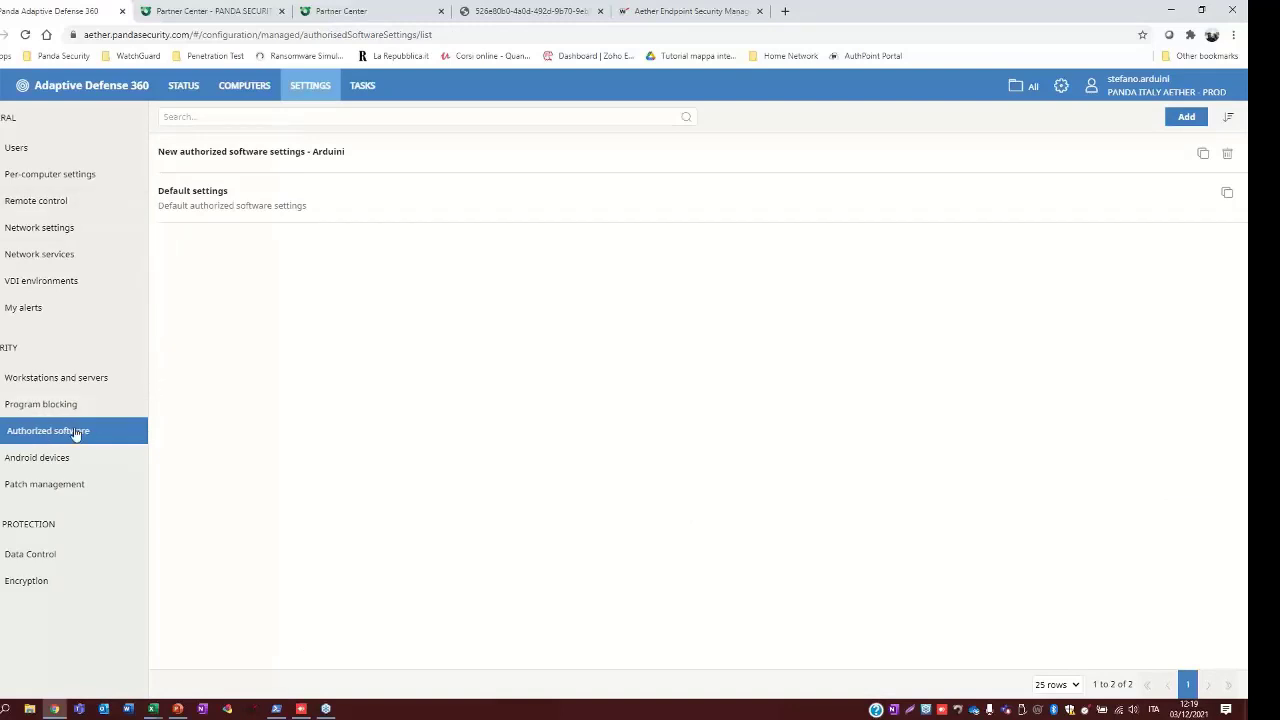
click(243, 155)
click(172, 307)
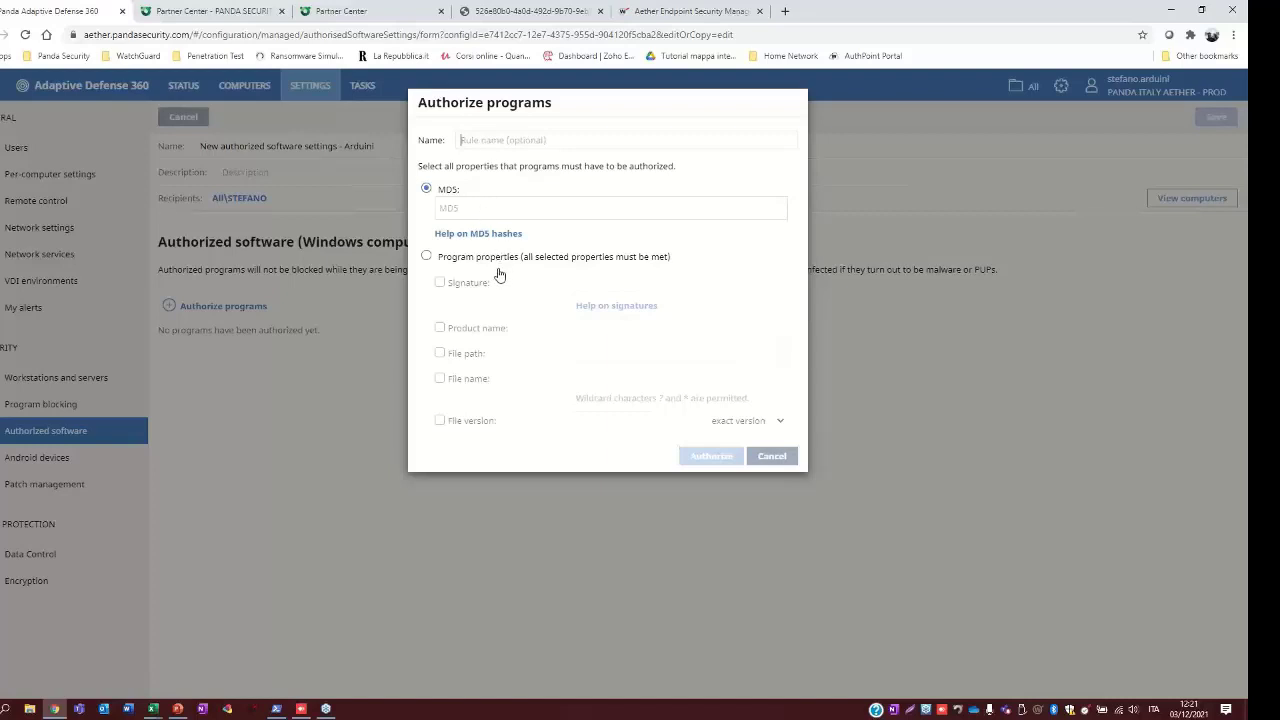
click(426, 256)
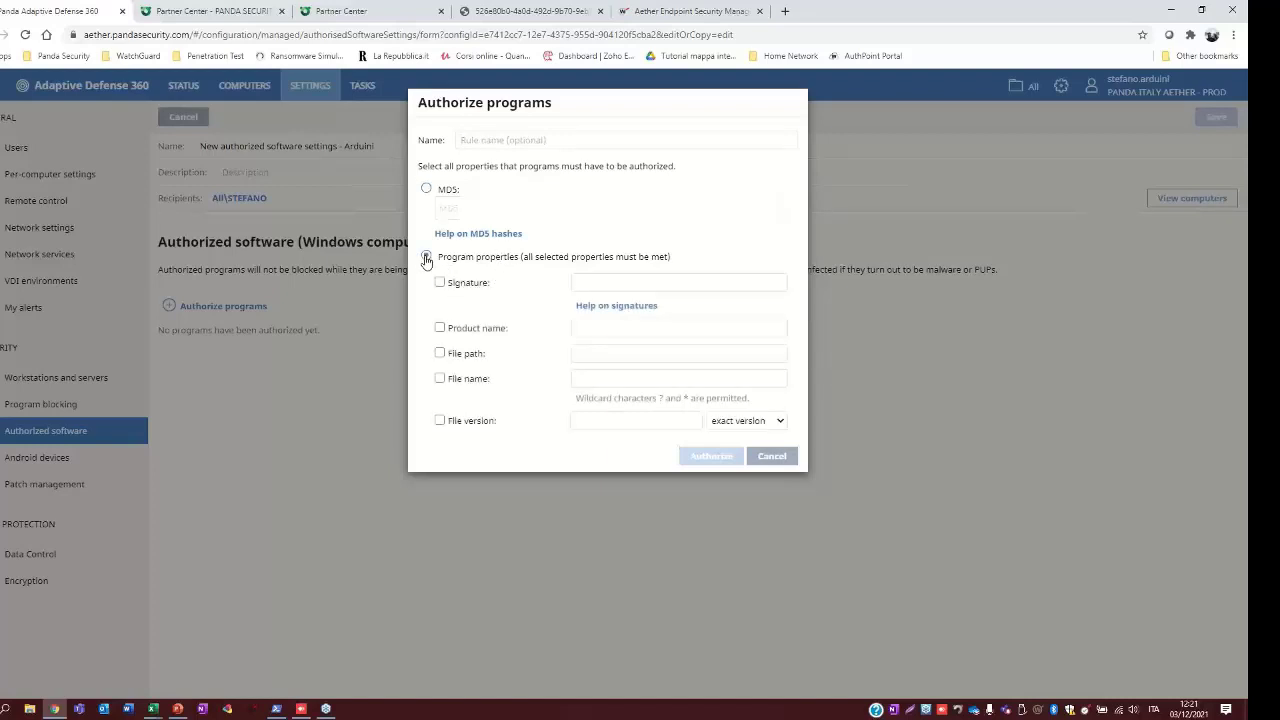
click(439, 353)
click(439, 379)
click(439, 421)
click(767, 457)
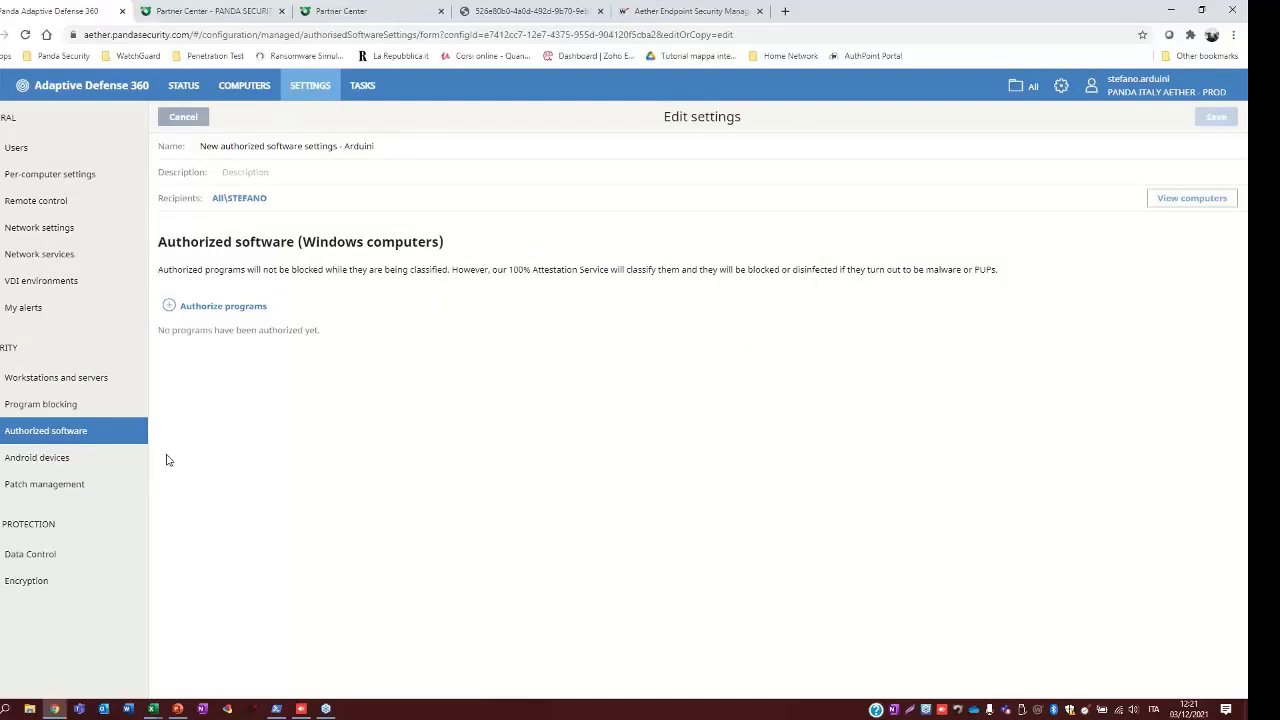
- Check the Patch management profiles, then open the Data Control - Attivo profile and examine its rule-based monitoring of files
click(70, 485)
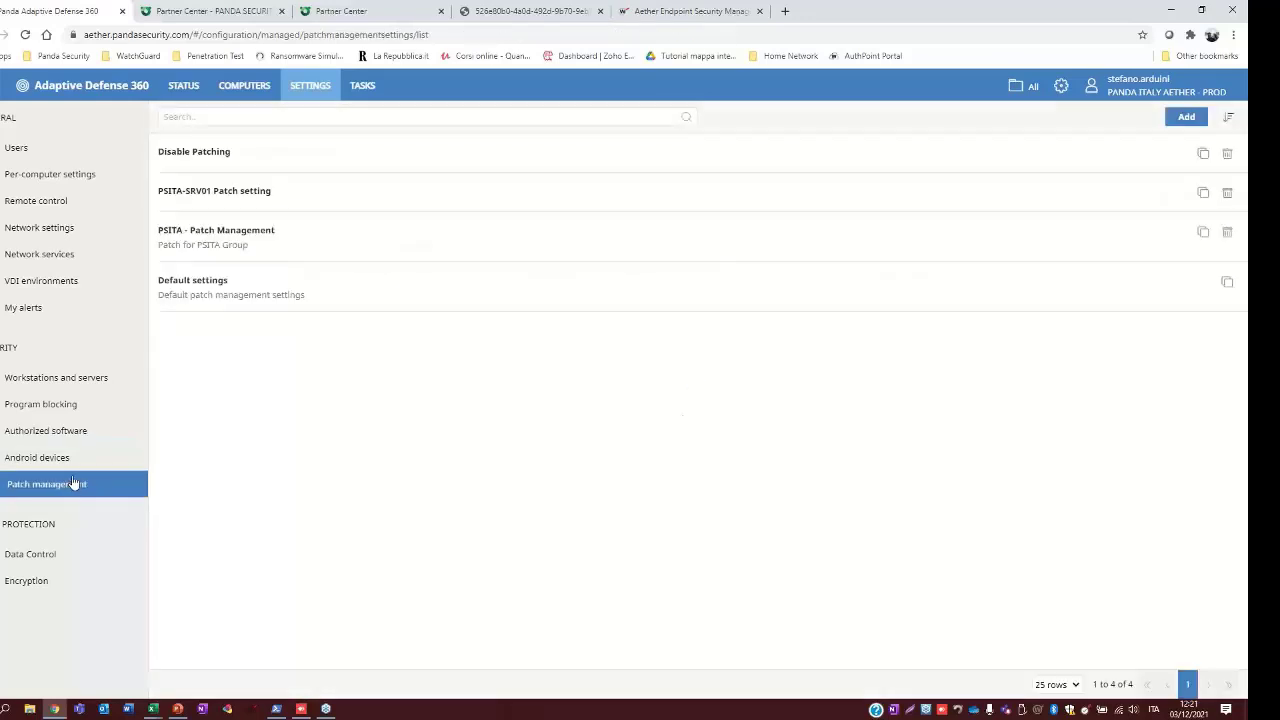
click(48, 556)
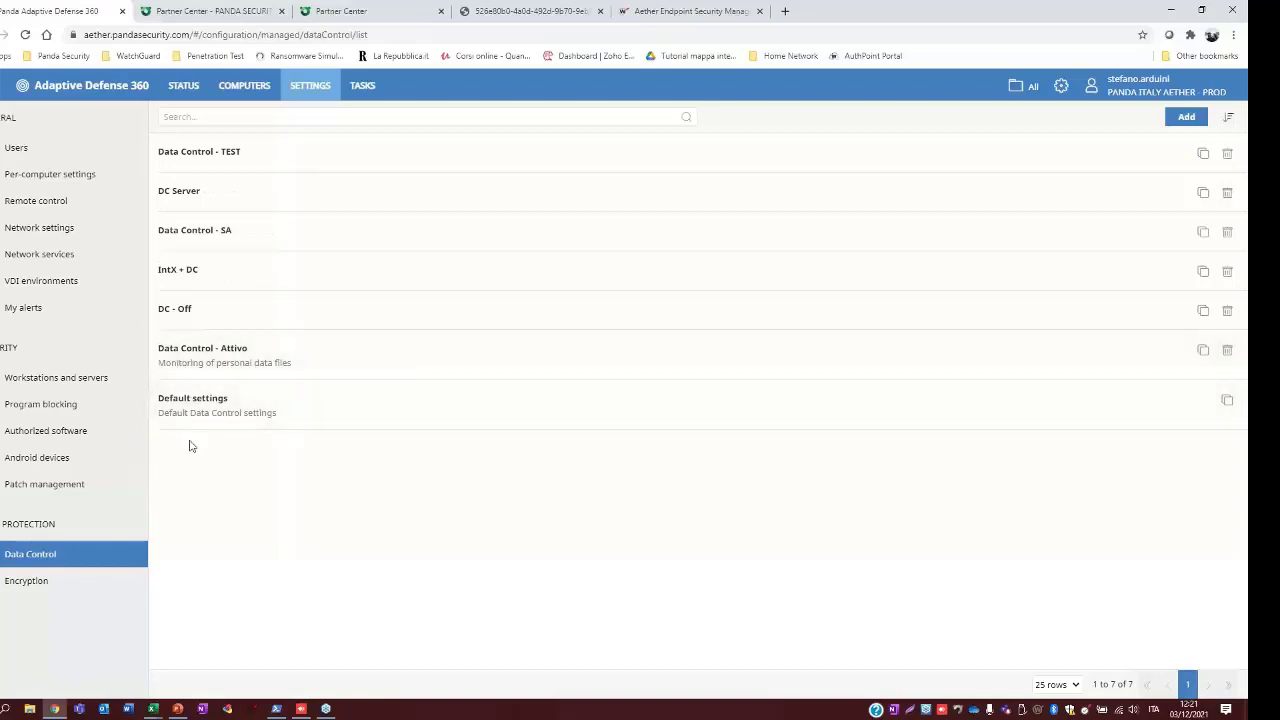
click(199, 367)
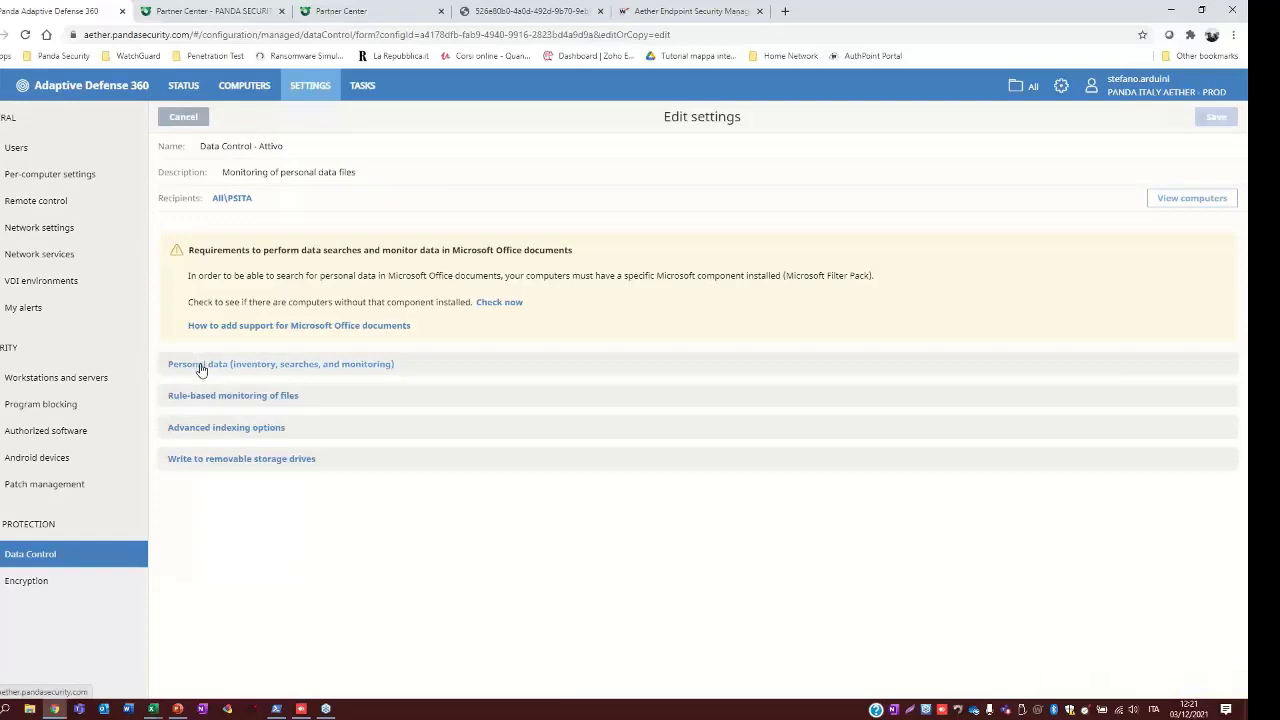
click(206, 404)
scroll(205, 410, down, 2)
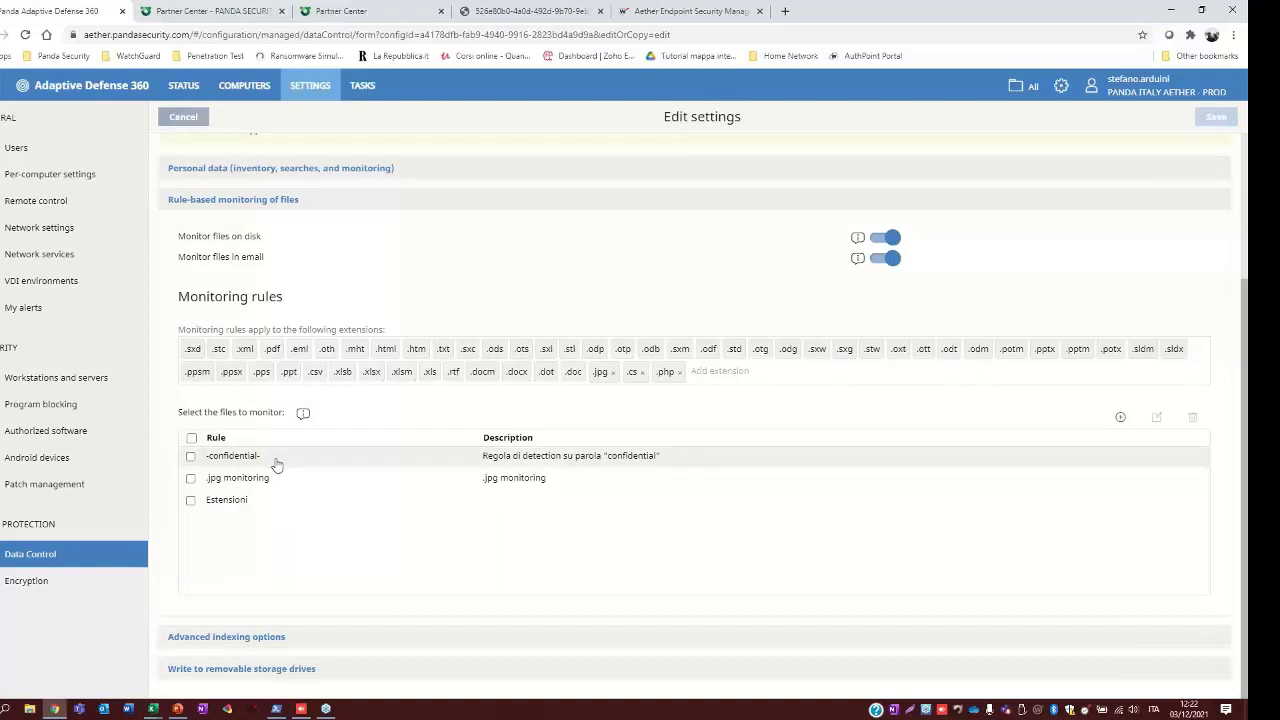
- Examine the conditions of the -confidential- monitoring rule and close it without saving
click(277, 465)
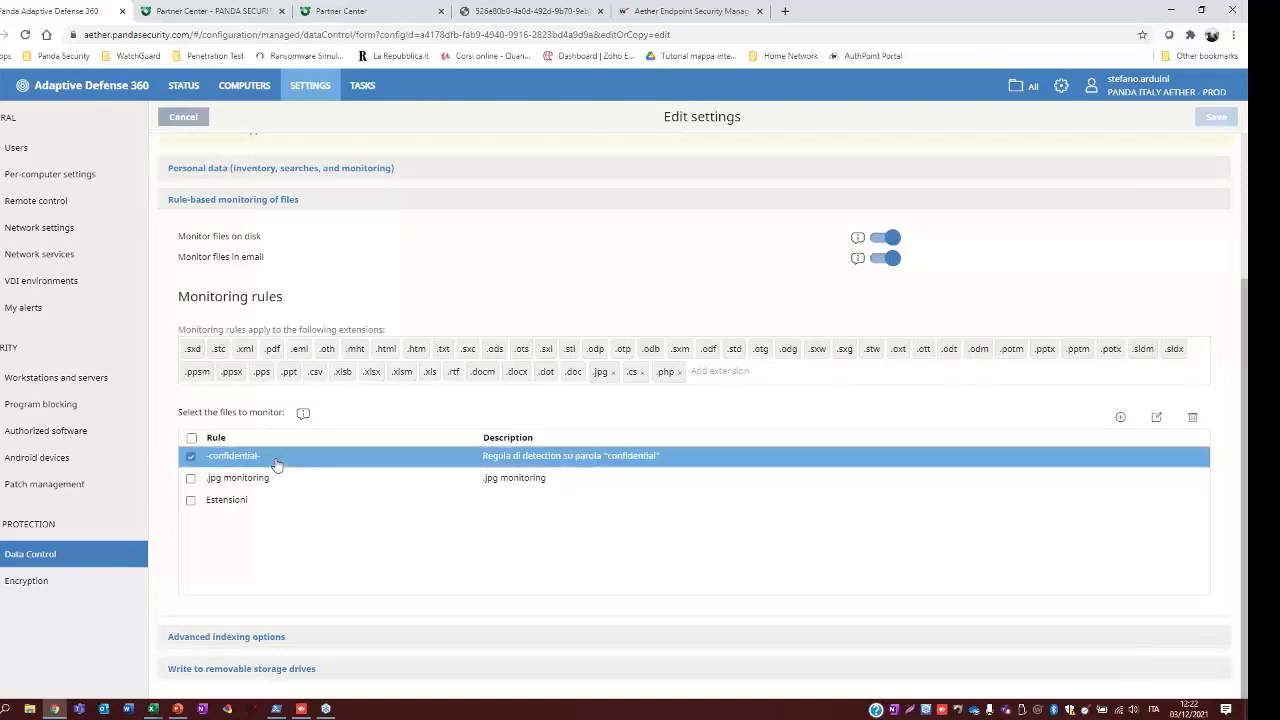
click(1159, 420)
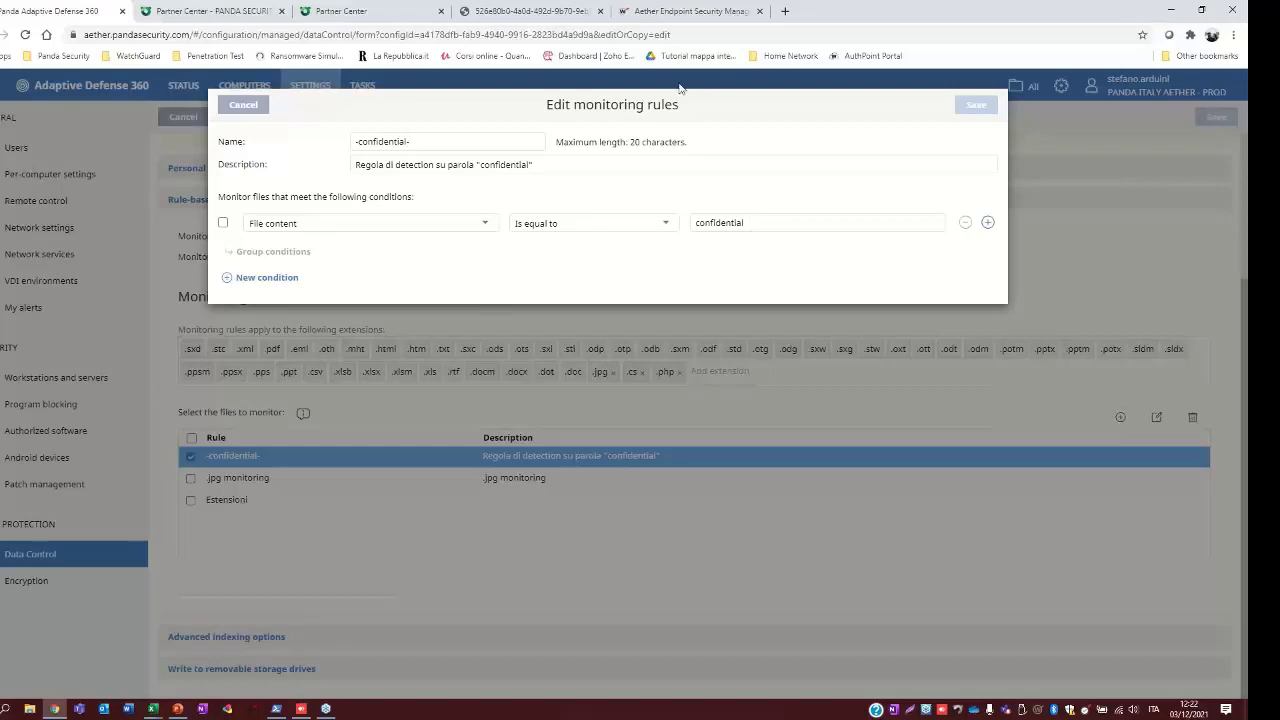
click(244, 106)
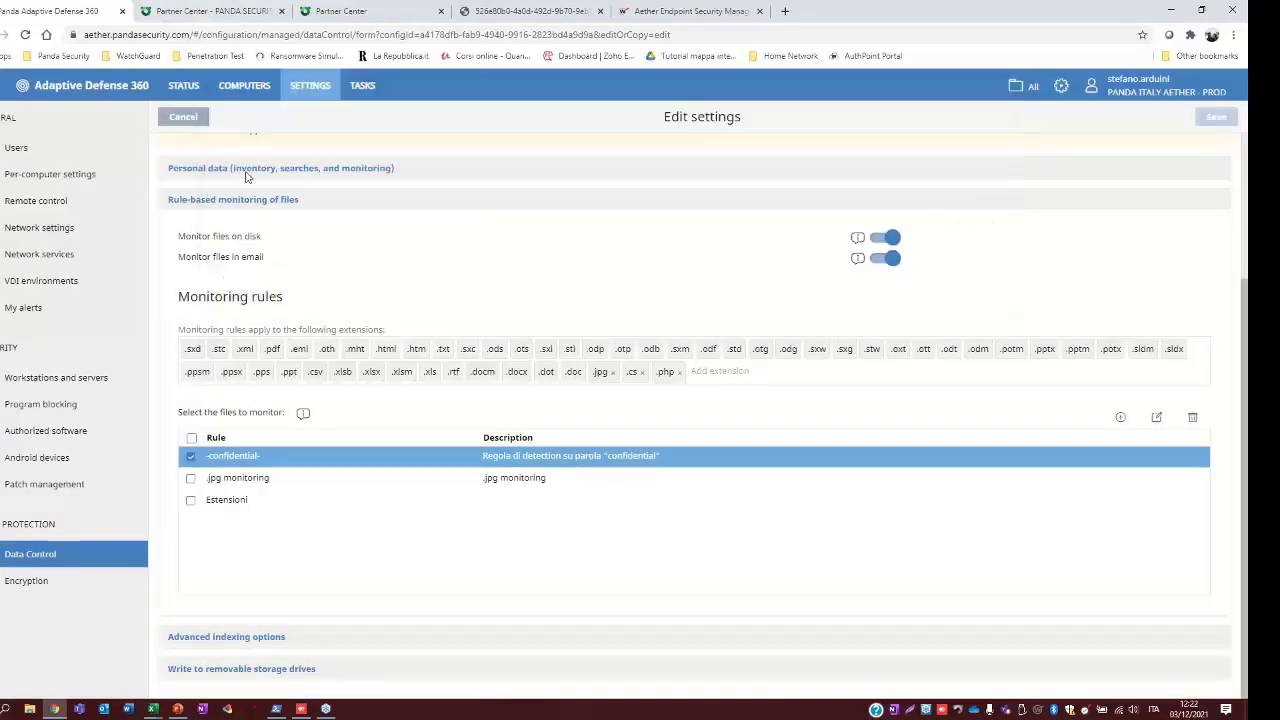
- Review all settings profiles assigned to the computer group listed between Smartphone and Virtual Lab, down to Authorized software
click(244, 86)
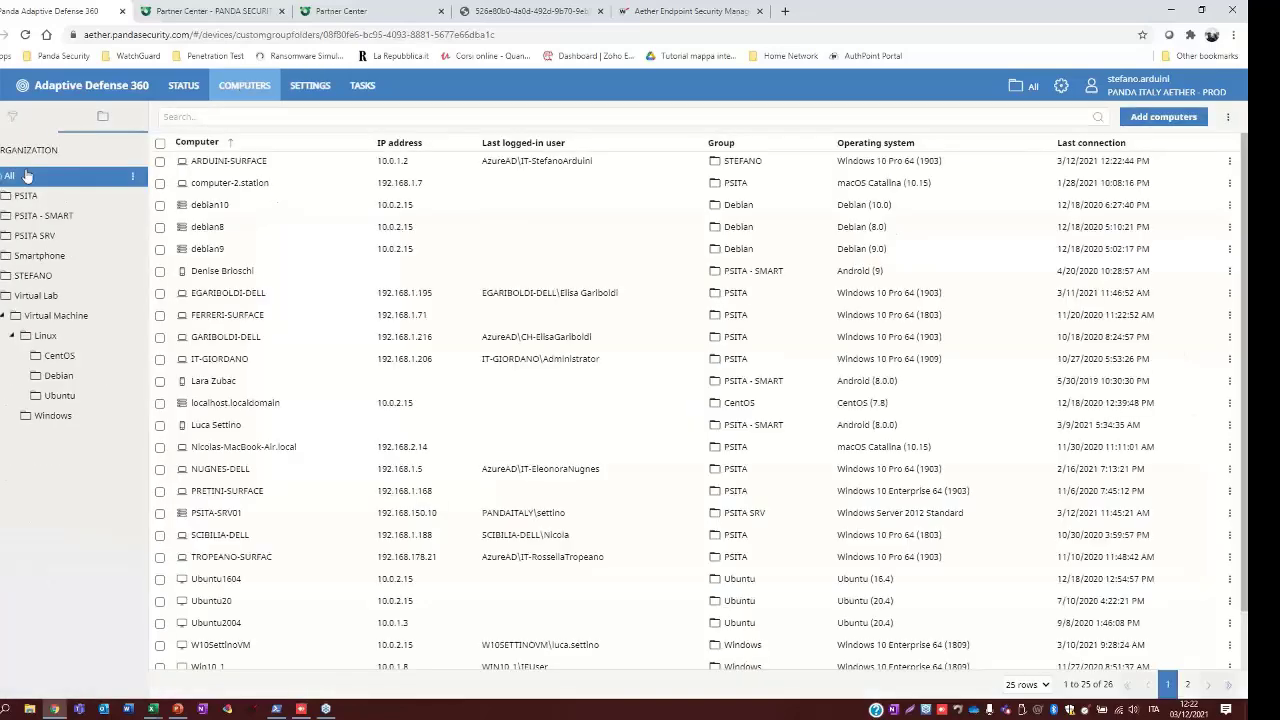
click(133, 280)
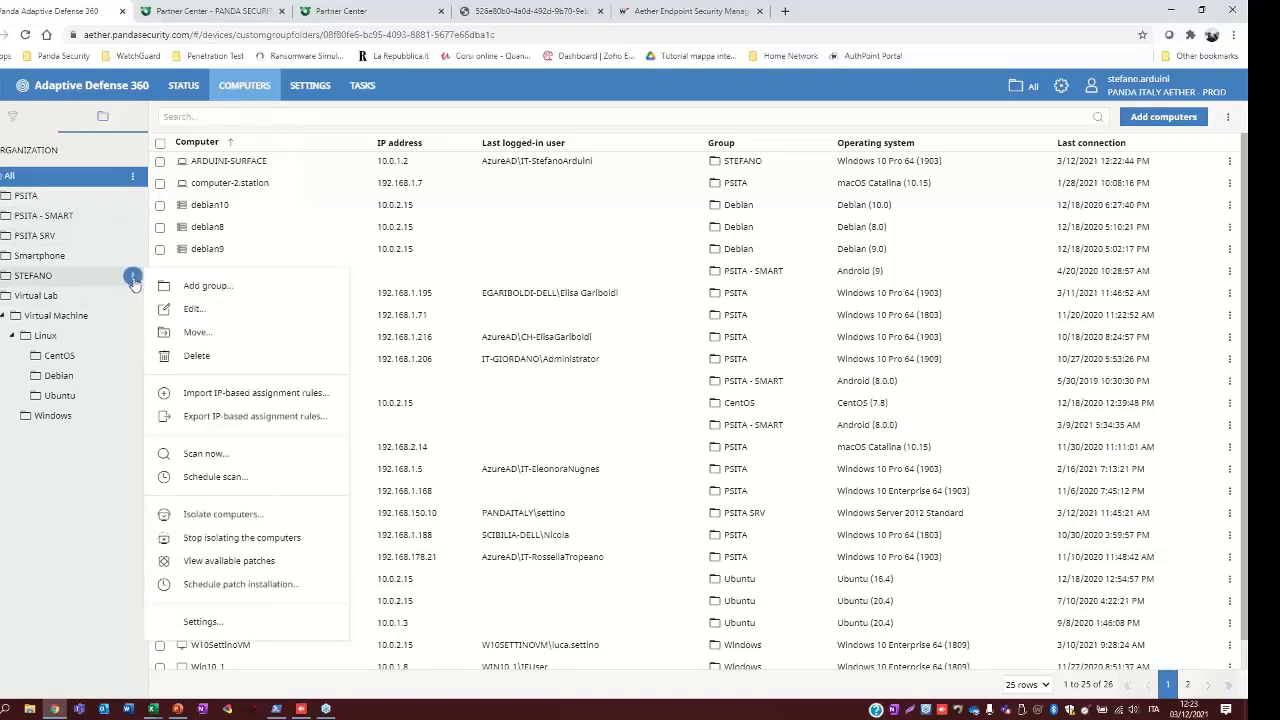
click(200, 622)
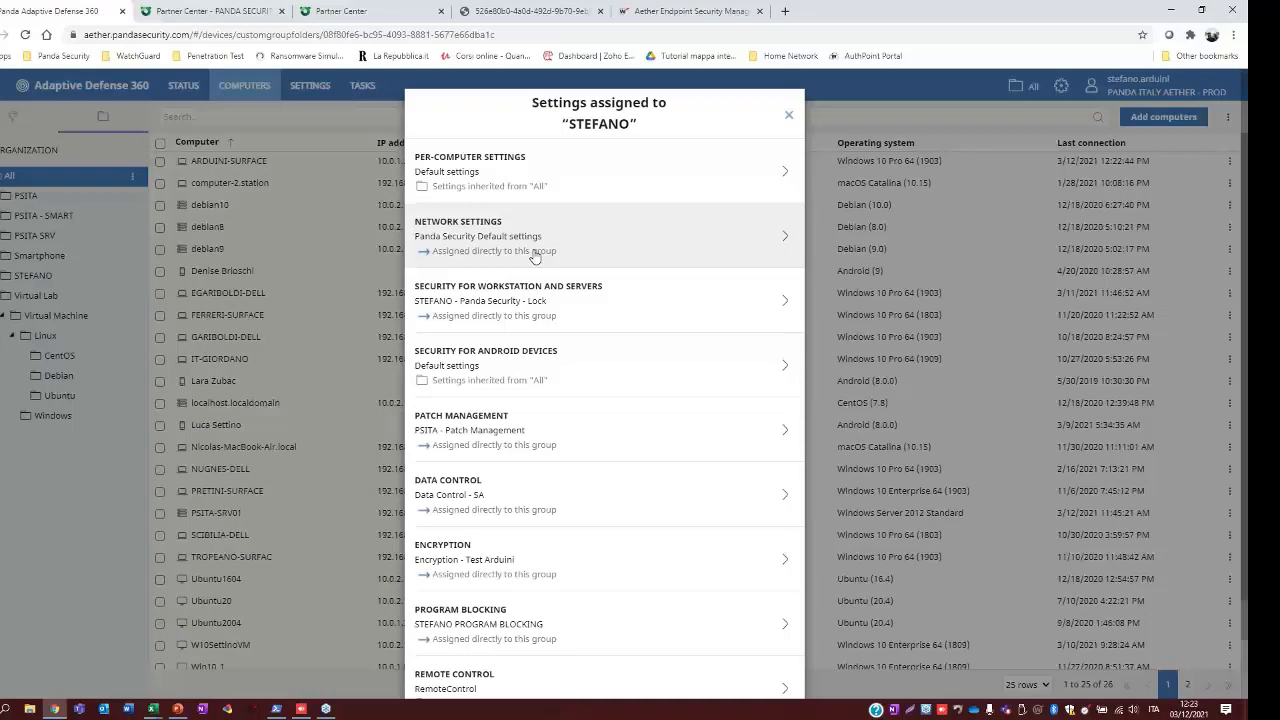
scroll(568, 310, down, 1)
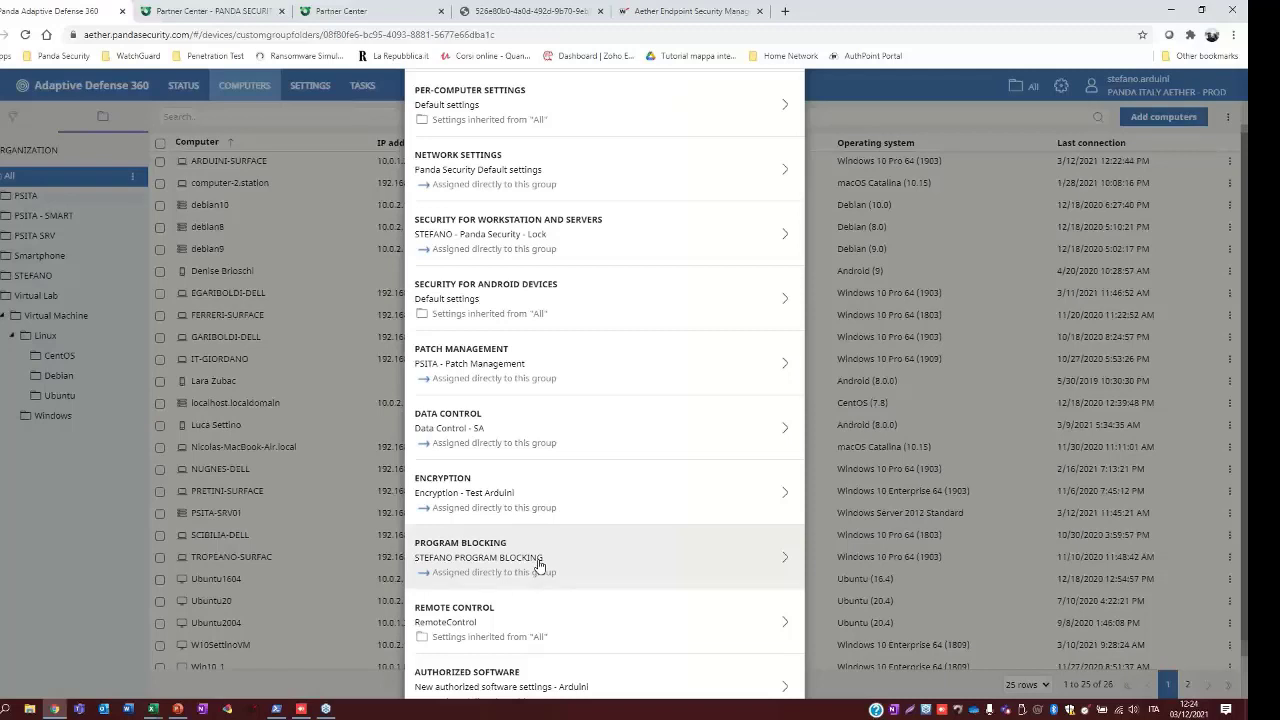
scroll(538, 565, down, 1)
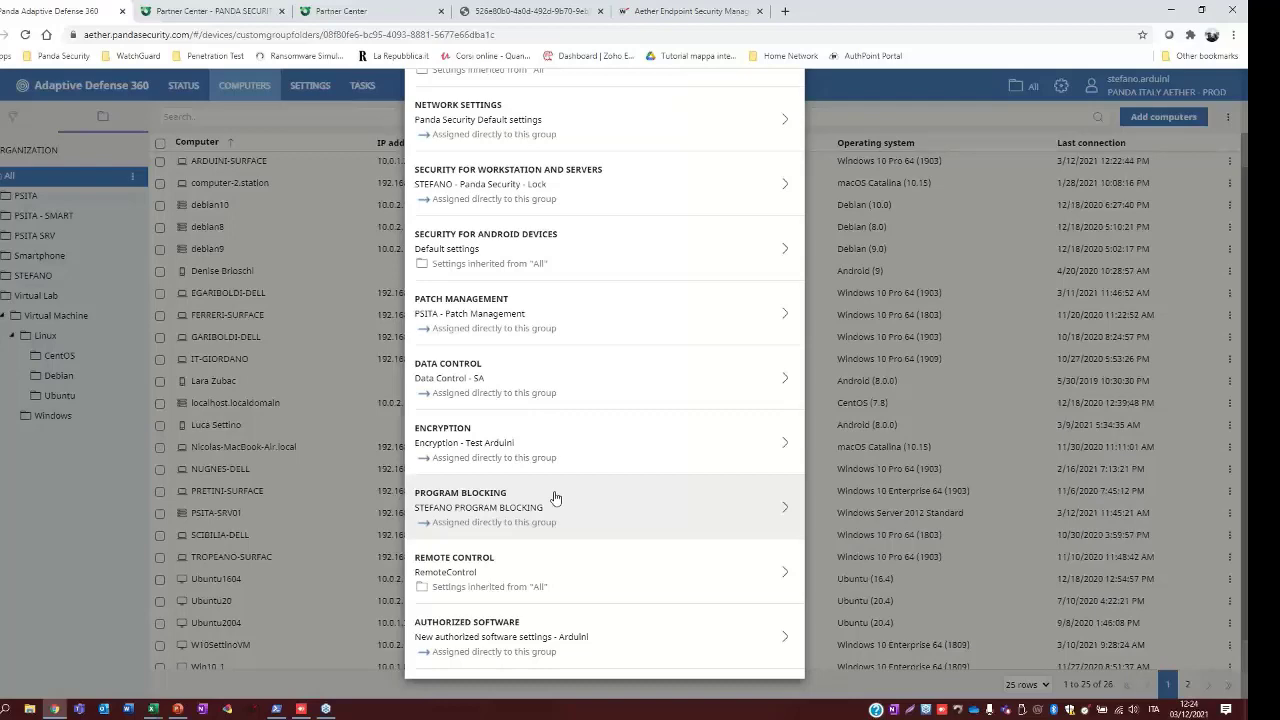
click(242, 86)
- Examine the first listed computer's CPU, memory, disk and BIOS information and its installed software, and return to the computer list
click(246, 167)
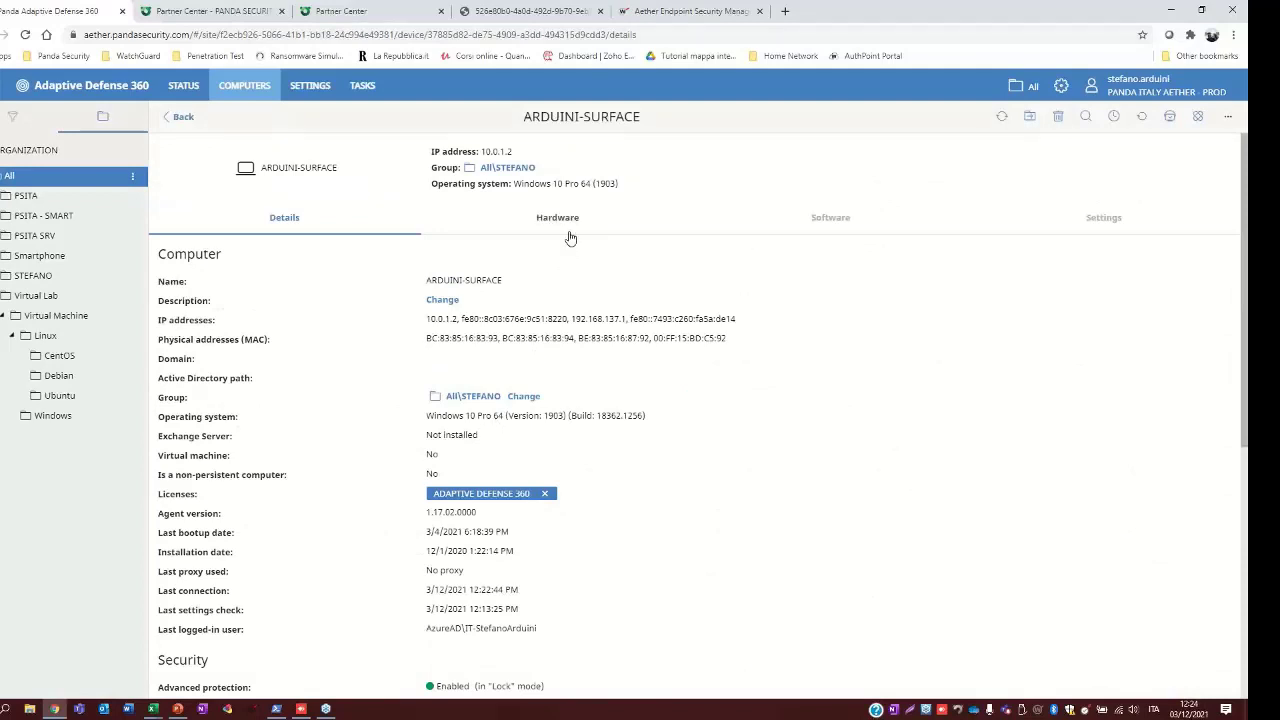
click(569, 237)
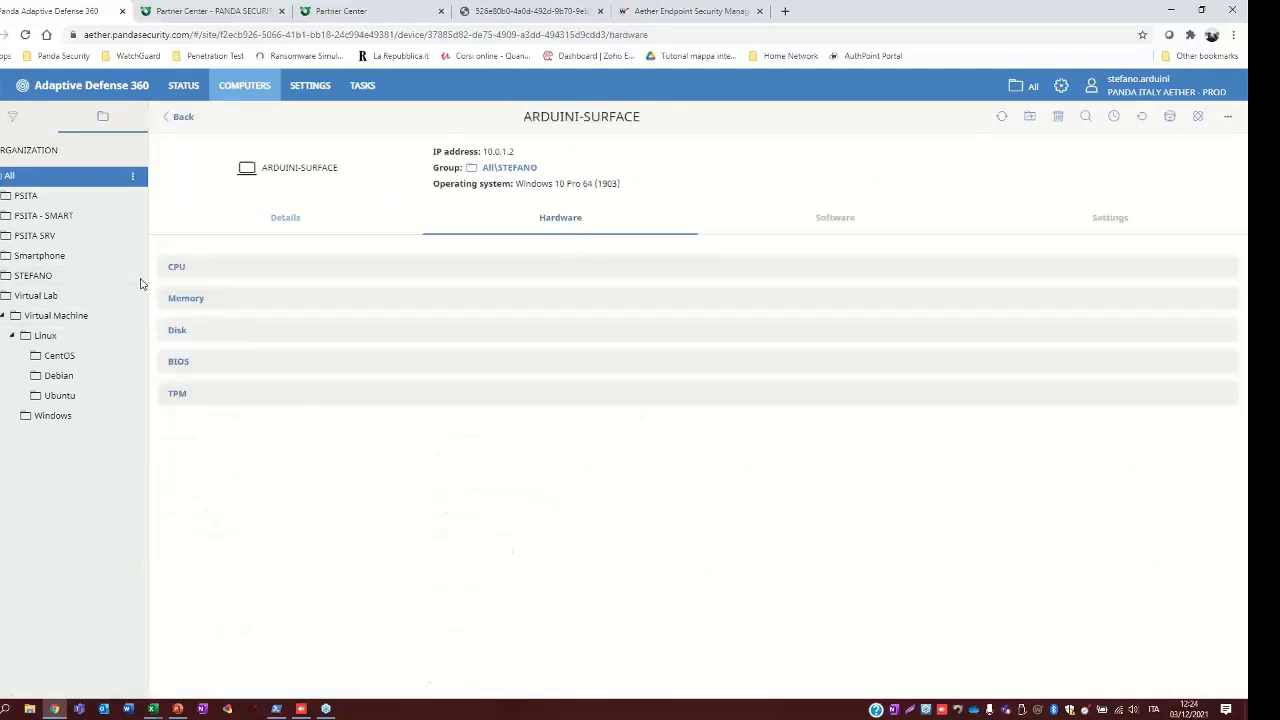
click(175, 270)
scroll(248, 376, down, 1)
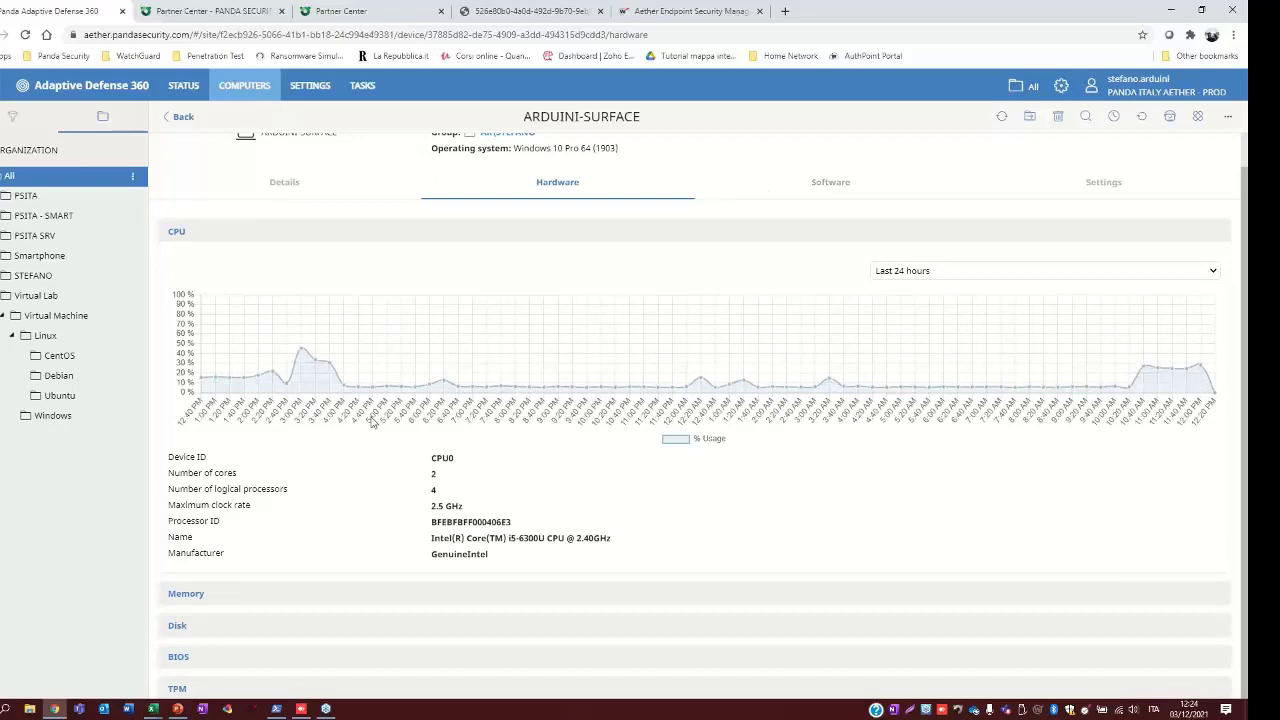
click(185, 594)
scroll(214, 566, down, 2)
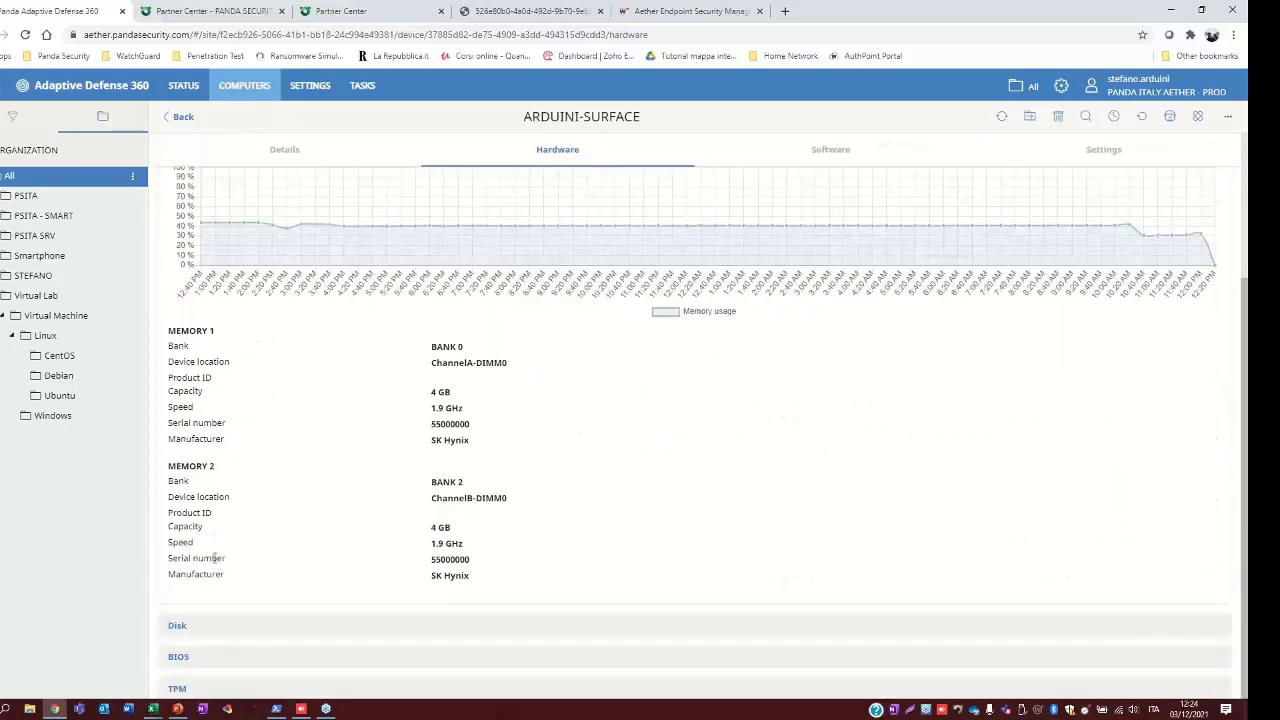
click(176, 628)
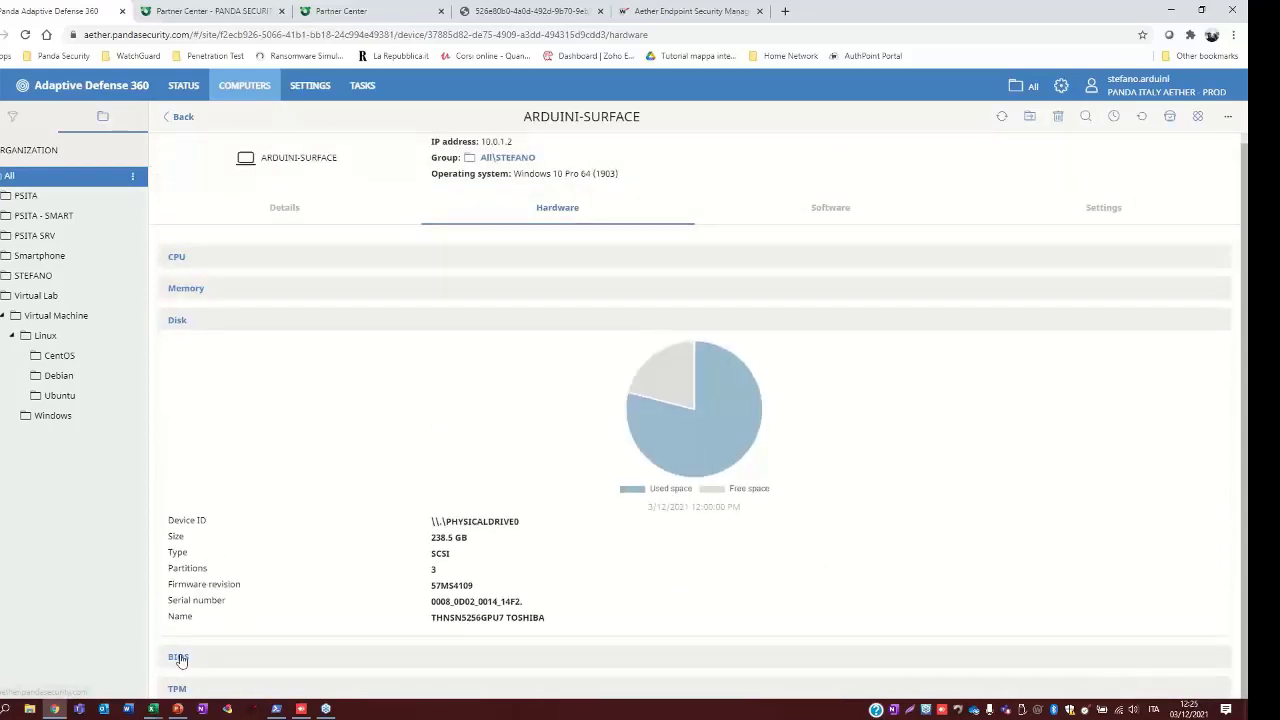
click(179, 658)
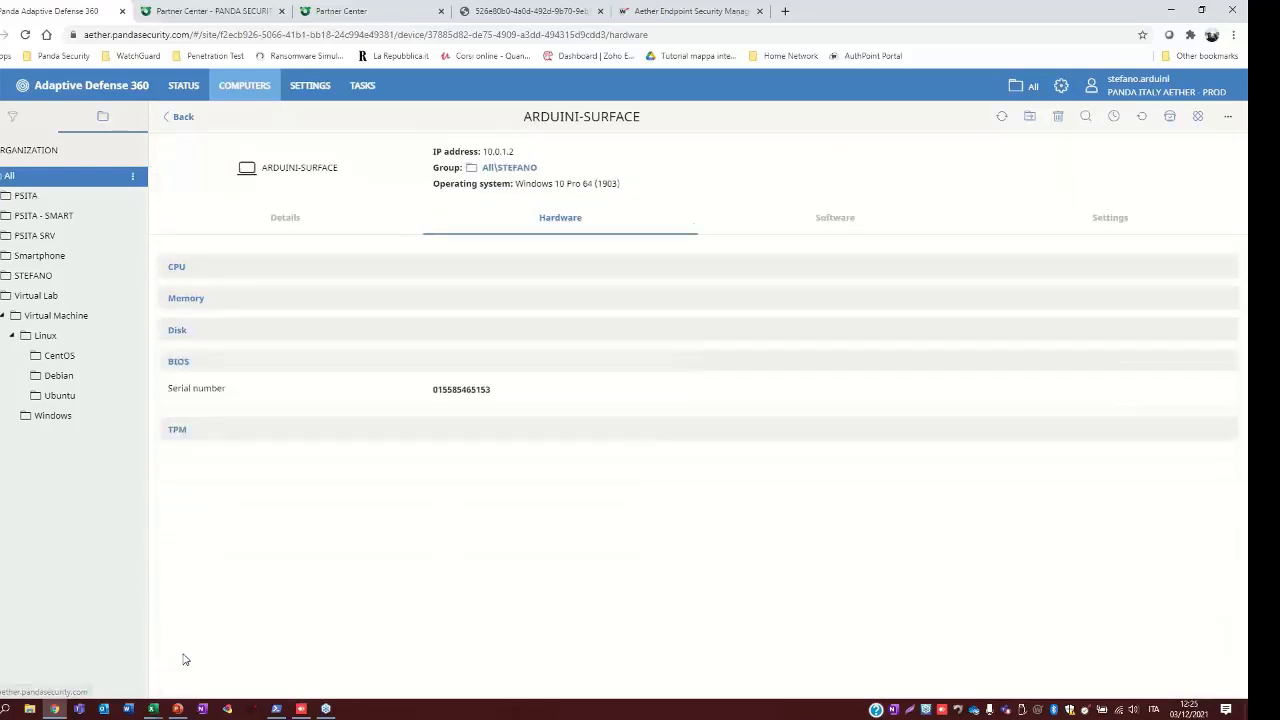
click(846, 225)
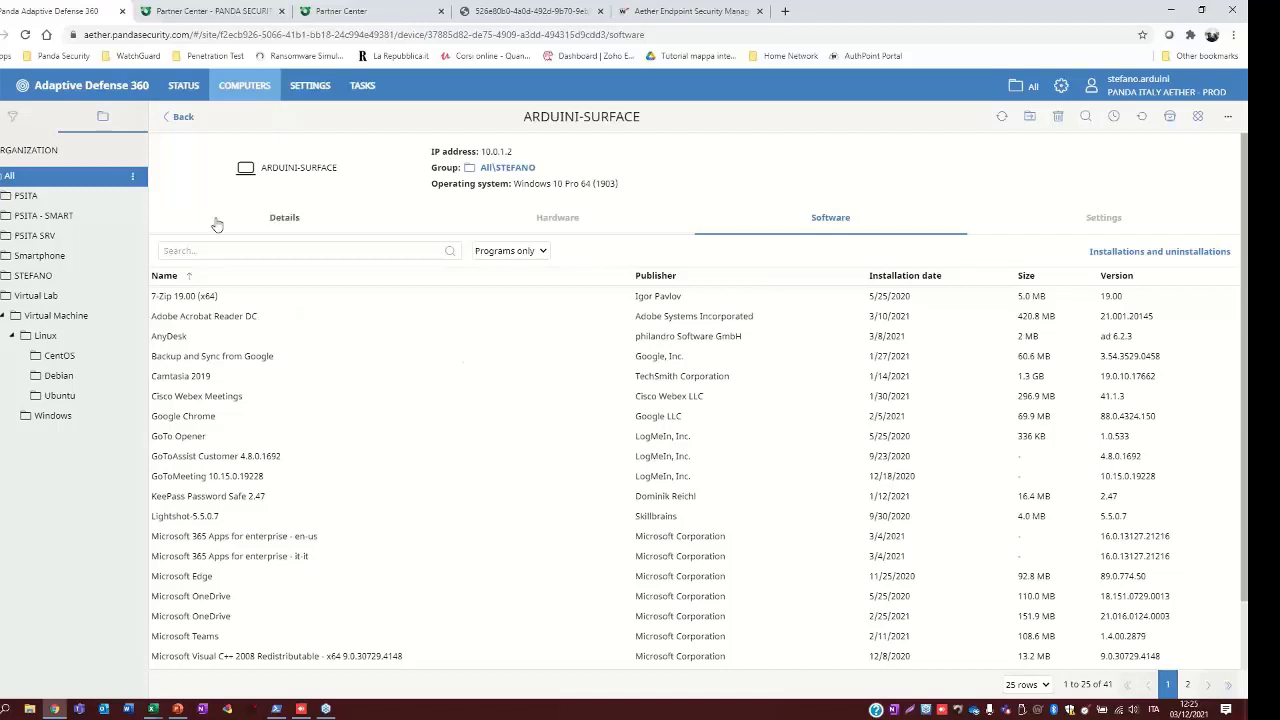
click(180, 116)
- Show the computer filters and list the computers matching RAM da 4GB a 8GB and those matching Google Chrome
click(15, 117)
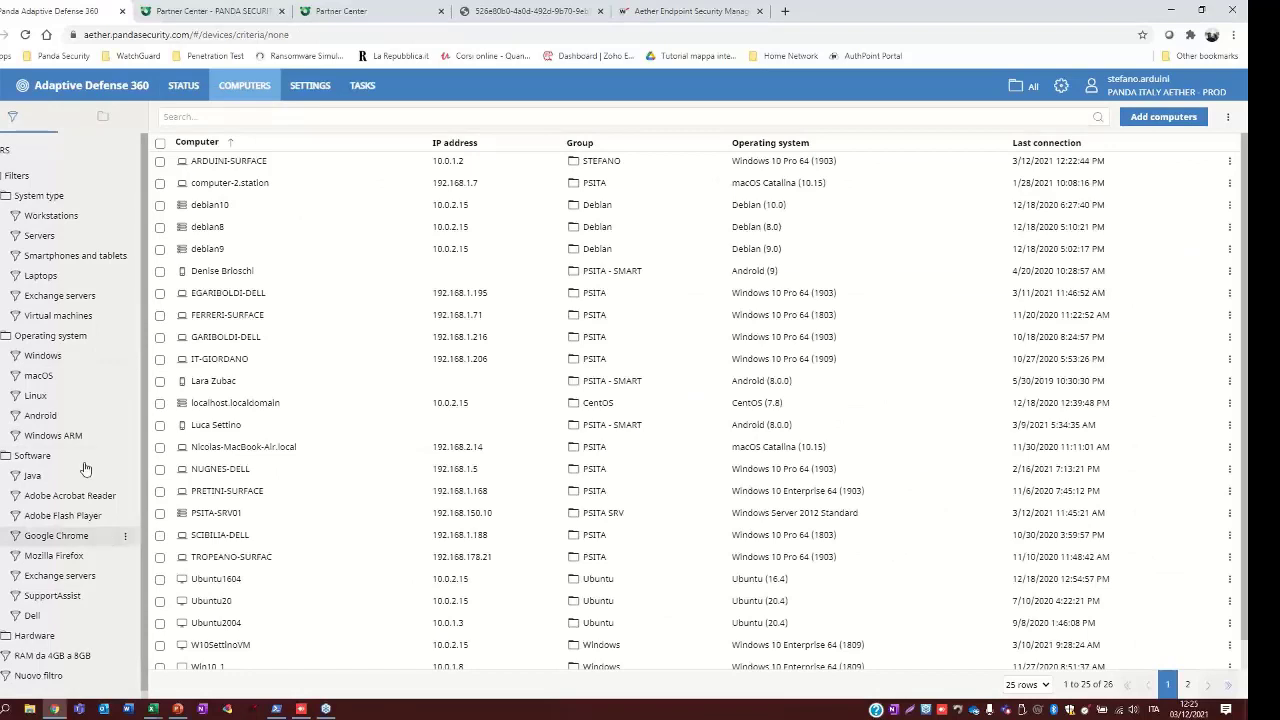
click(126, 658)
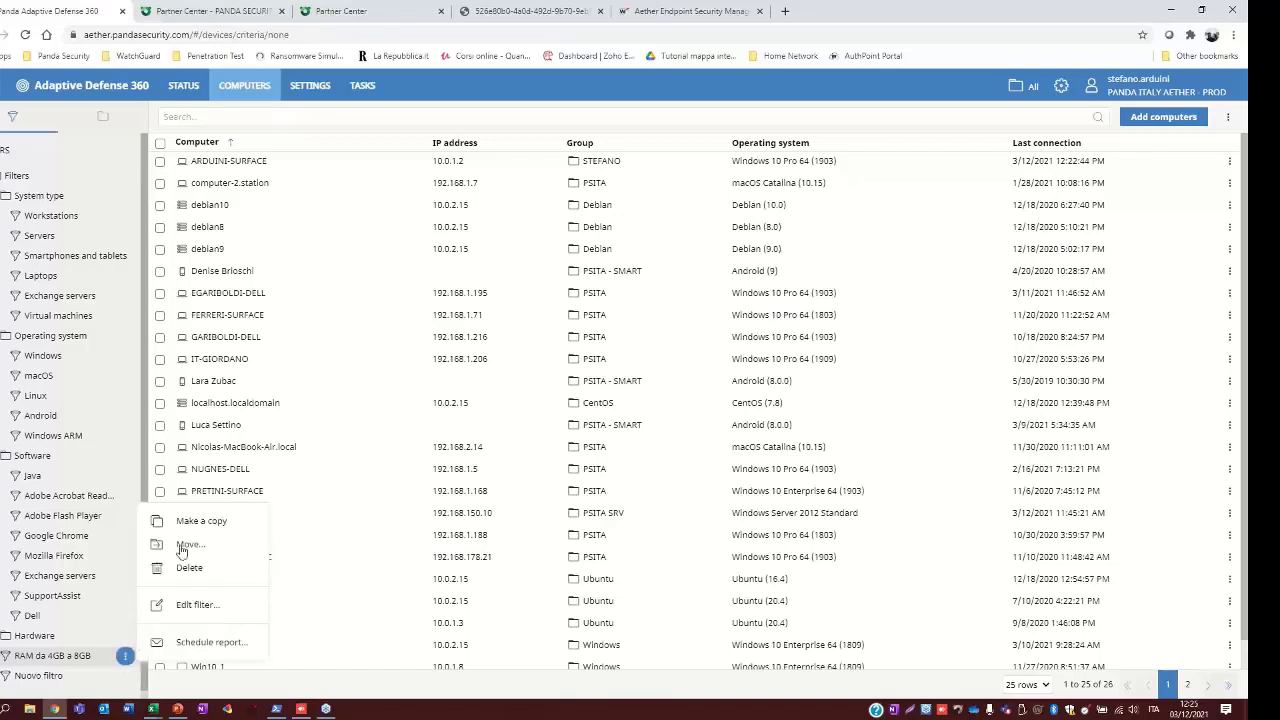
click(70, 660)
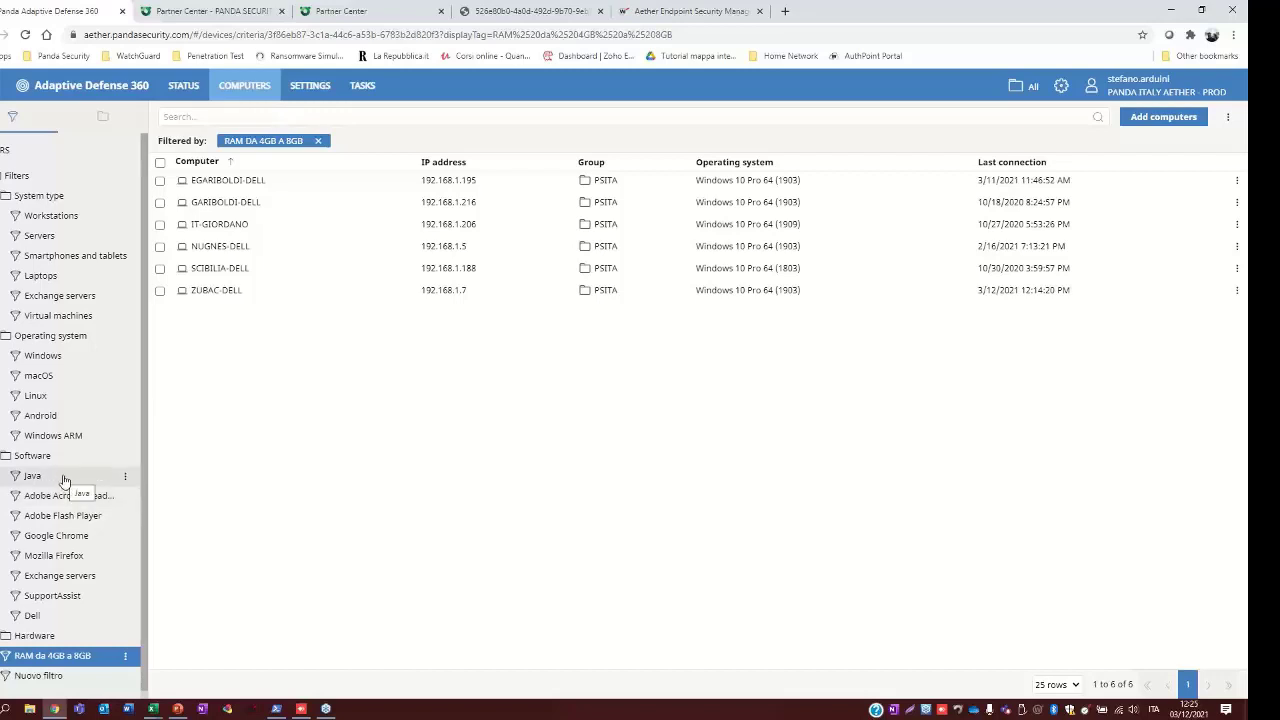
click(68, 535)
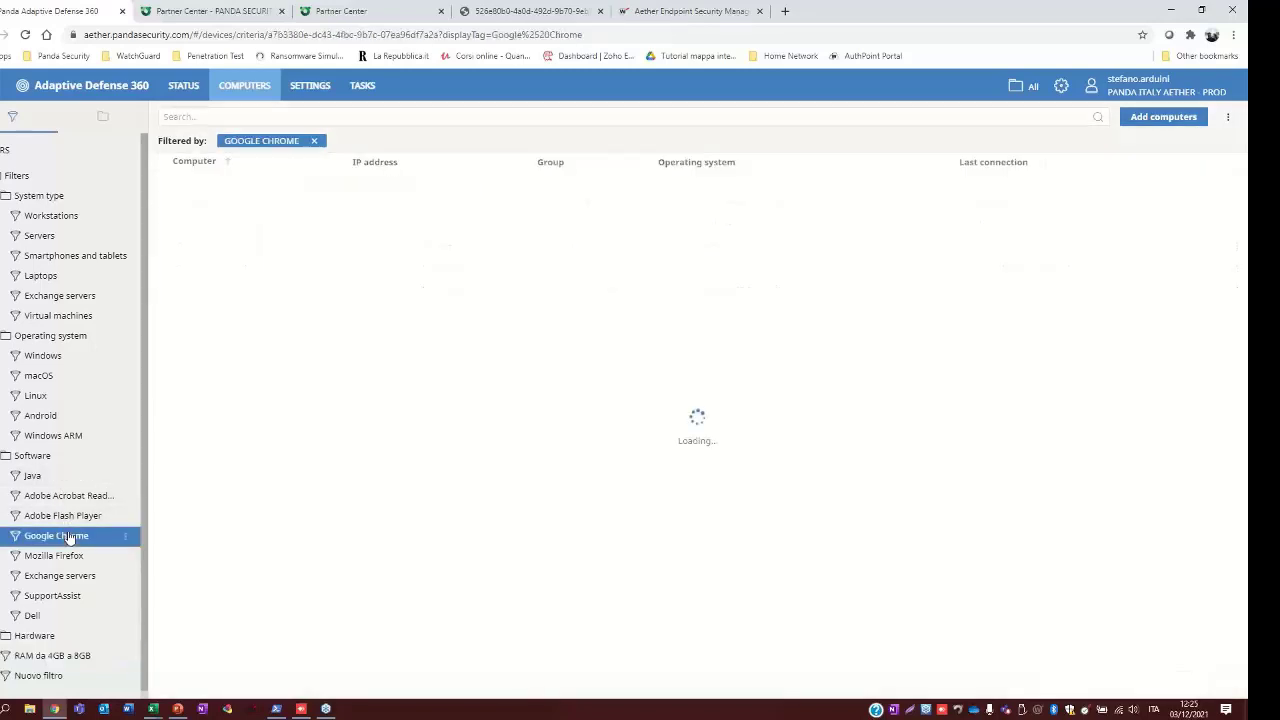
- Edit the Google Chrome filter, try the License and Hardware categories for its condition, and discard the changes
click(125, 539)
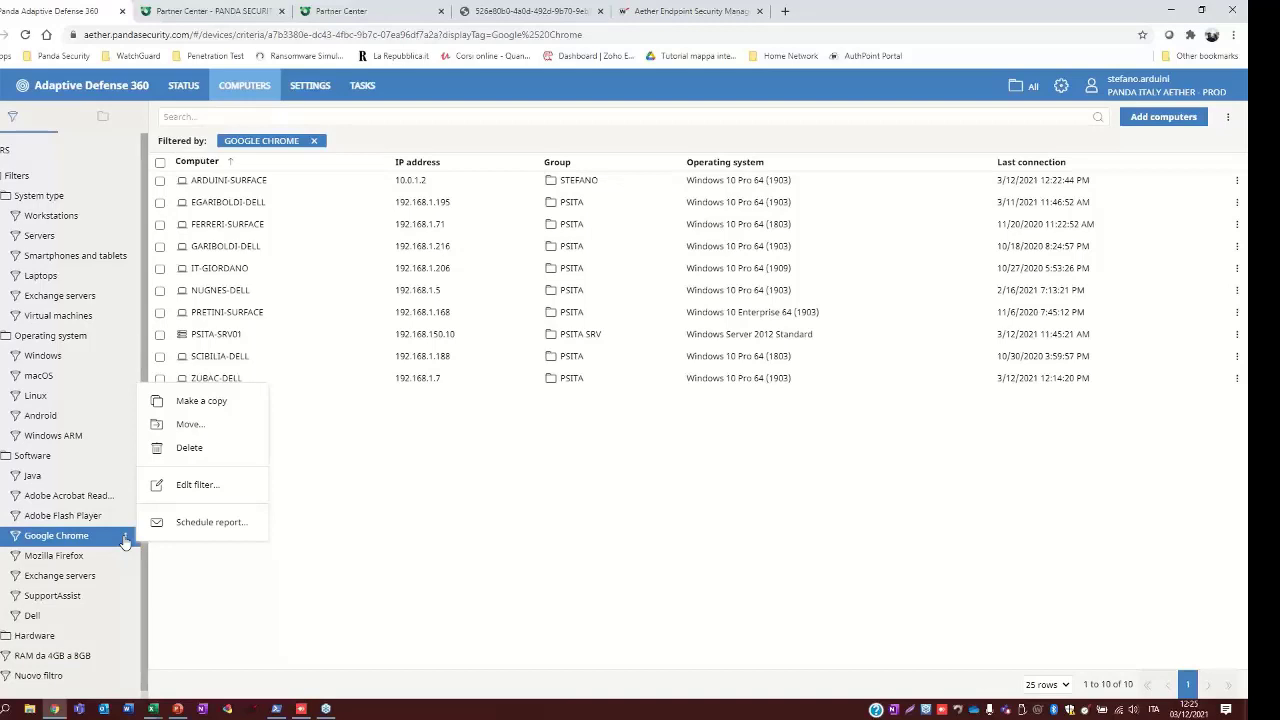
click(199, 485)
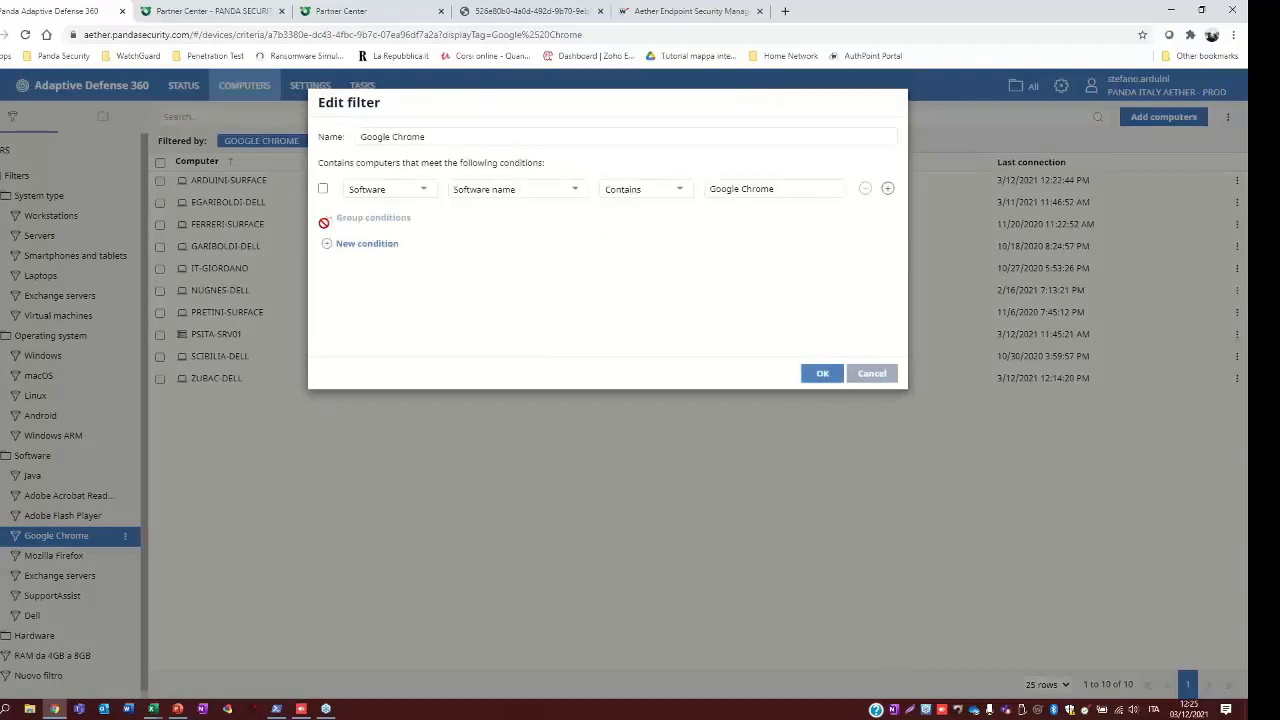
click(384, 192)
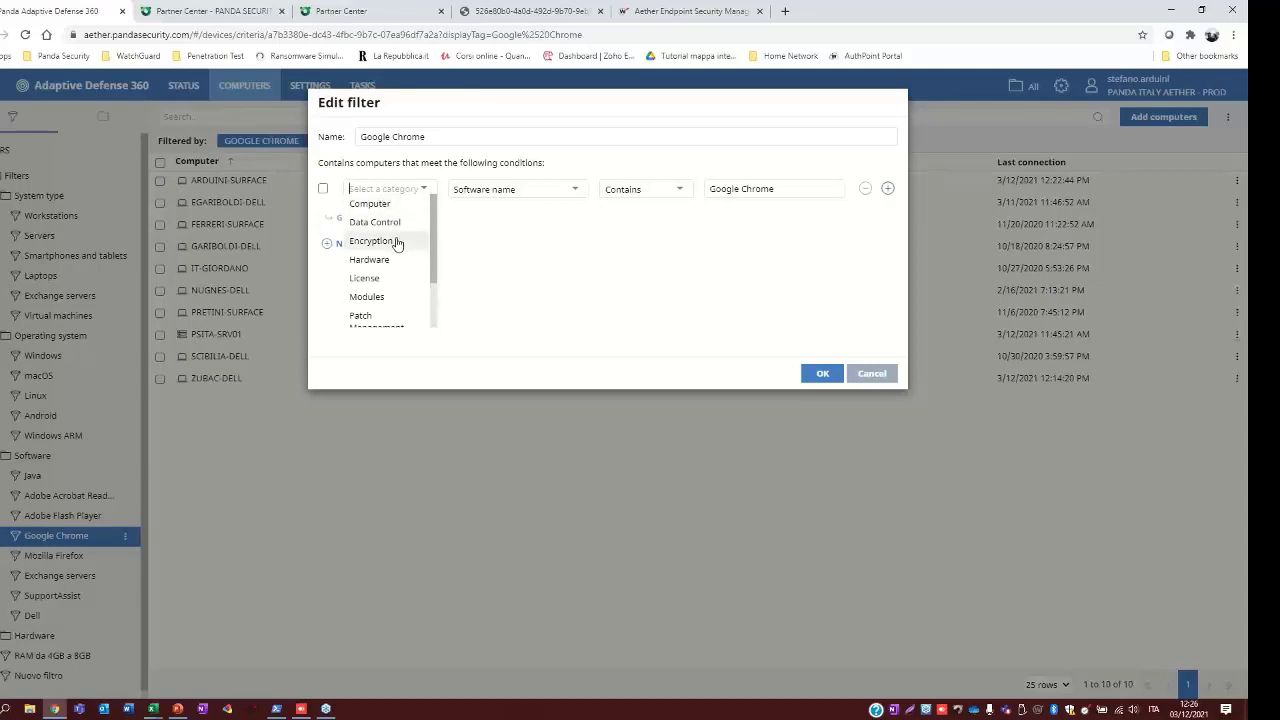
drag(431, 250, 428, 290)
click(364, 226)
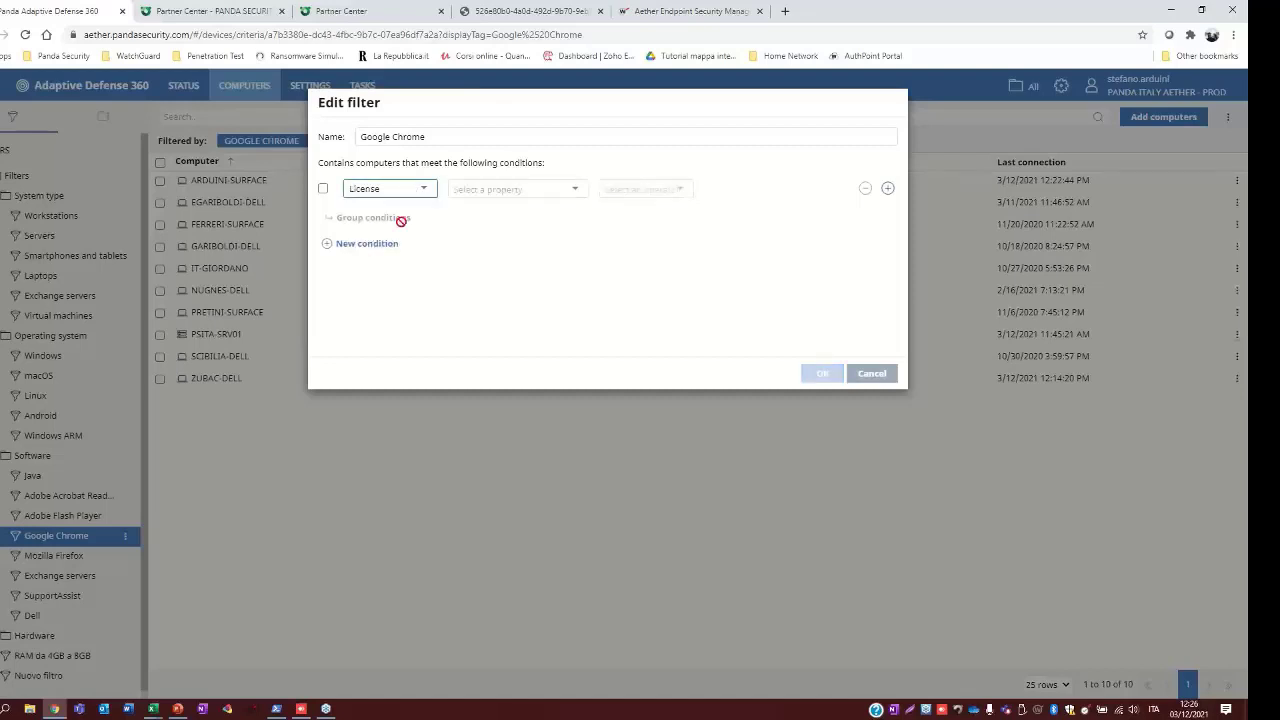
click(324, 190)
click(371, 190)
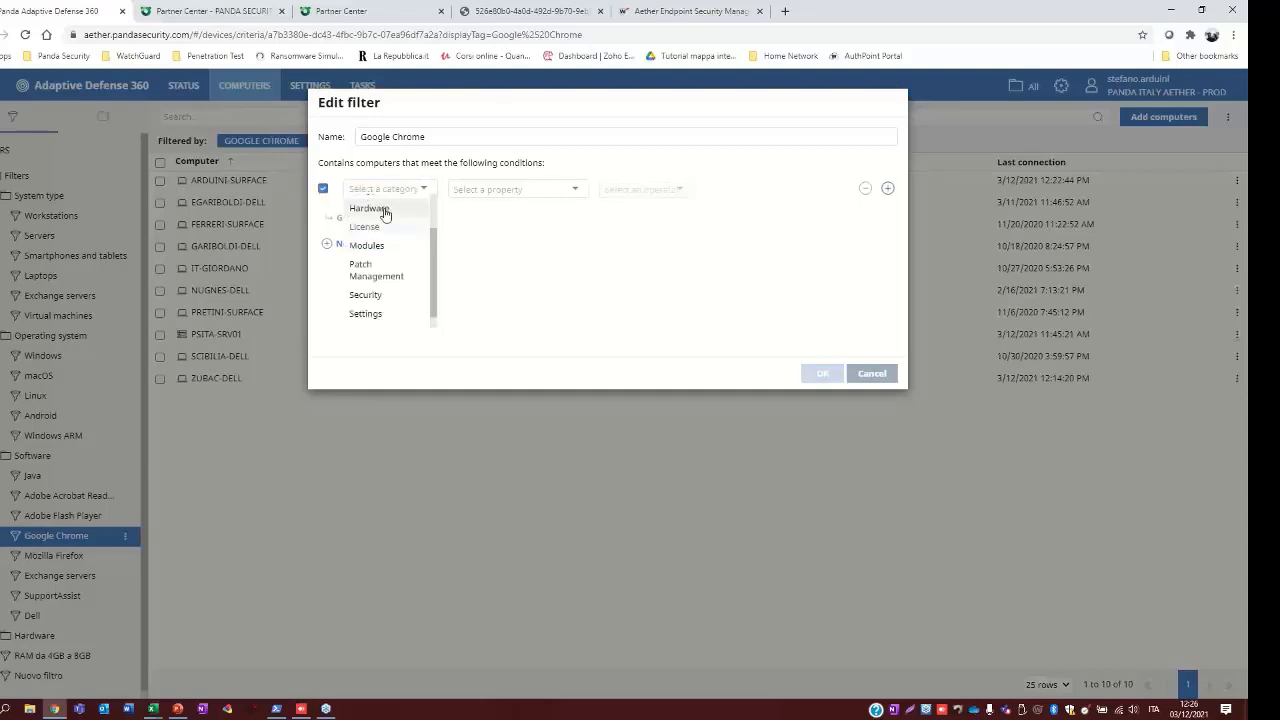
click(371, 208)
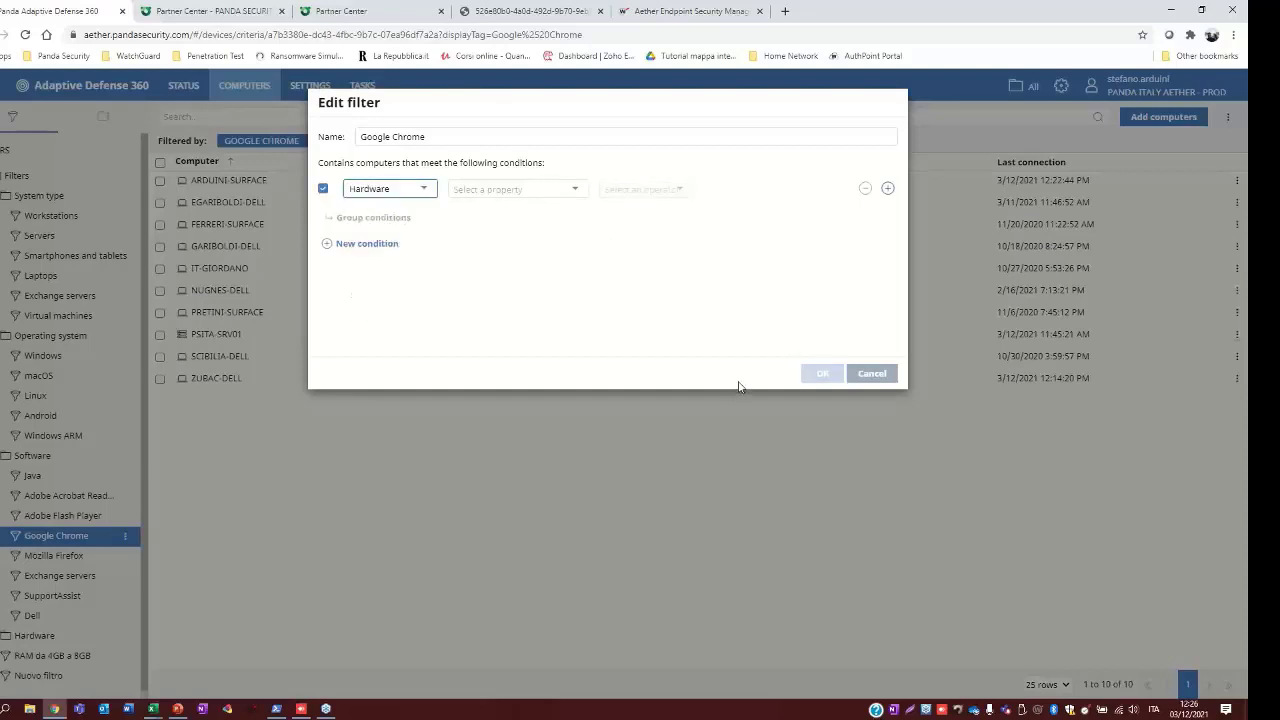
click(892, 379)
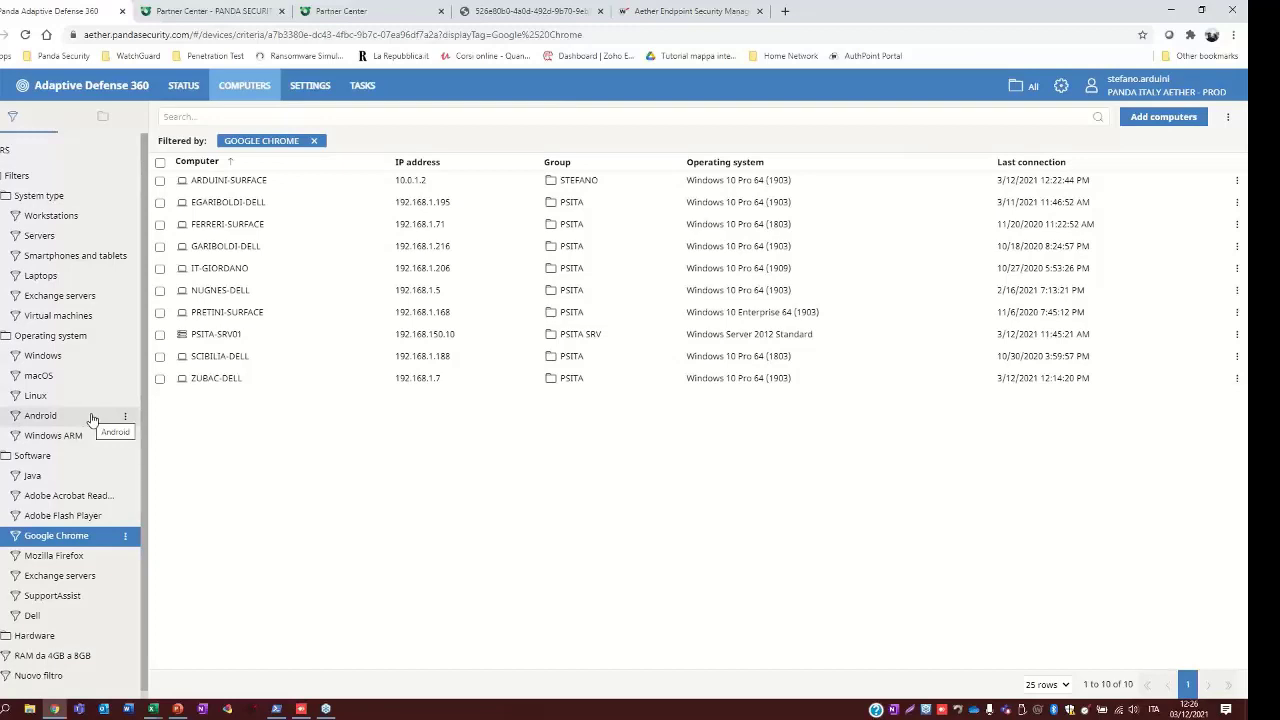
- Open the Security status dashboard for the last 7 days
click(181, 88)
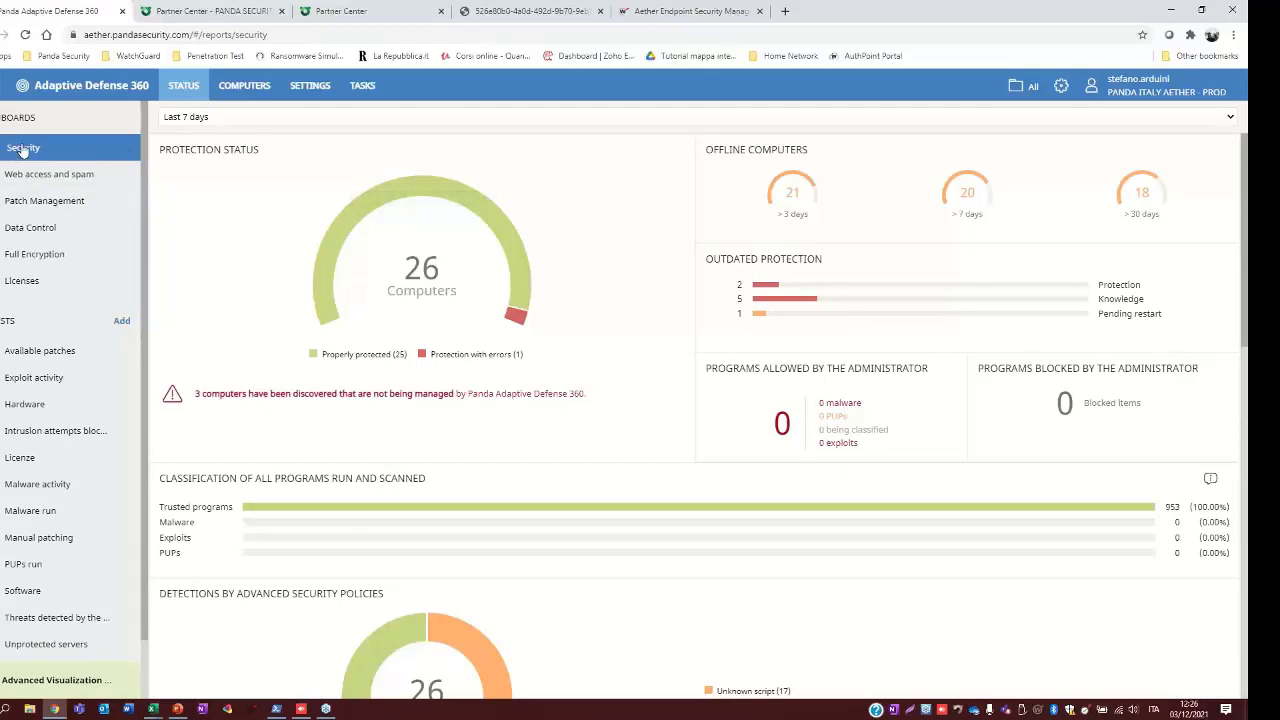
- View the Web access and spam, Patch Management and Data Control dashboards in turn
click(26, 176)
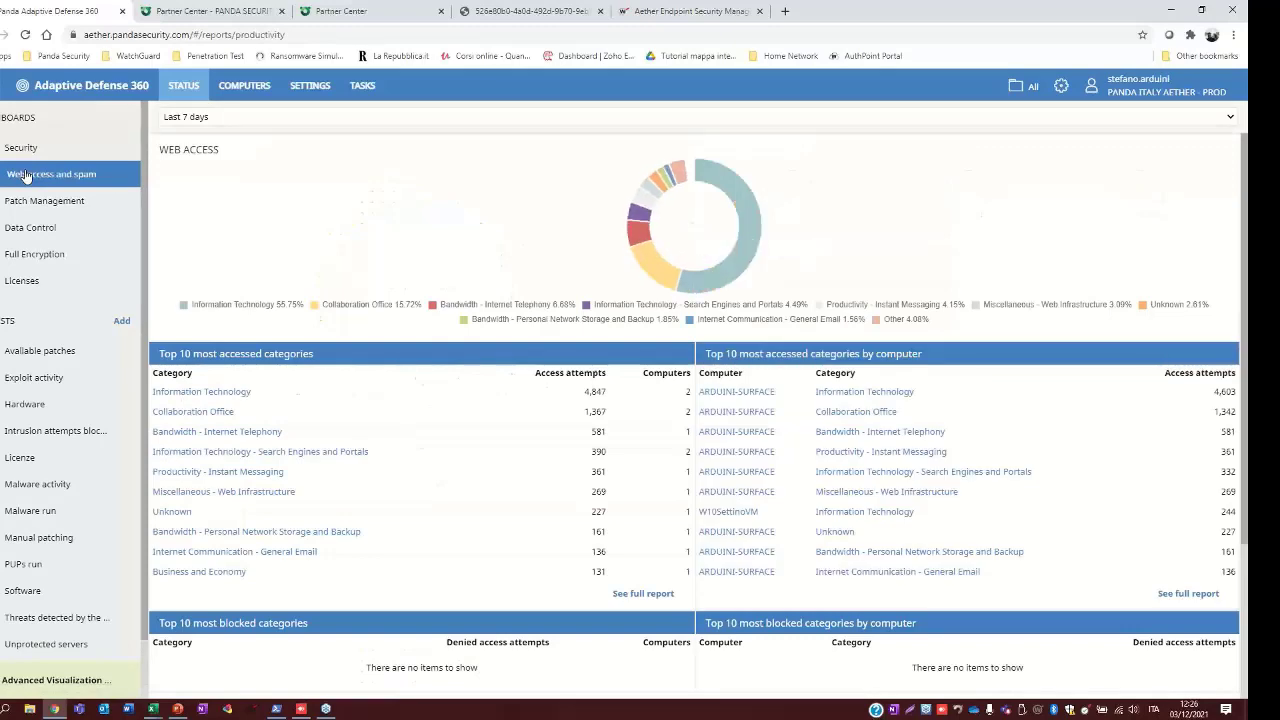
click(28, 204)
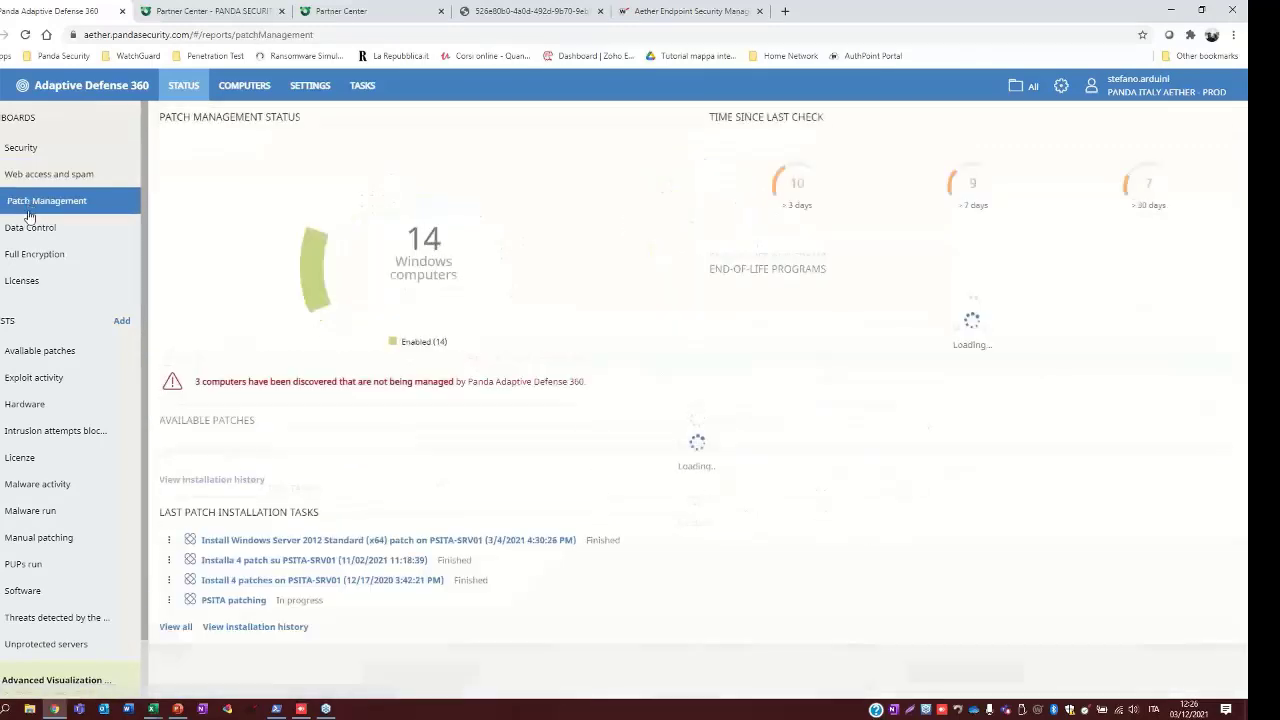
click(29, 238)
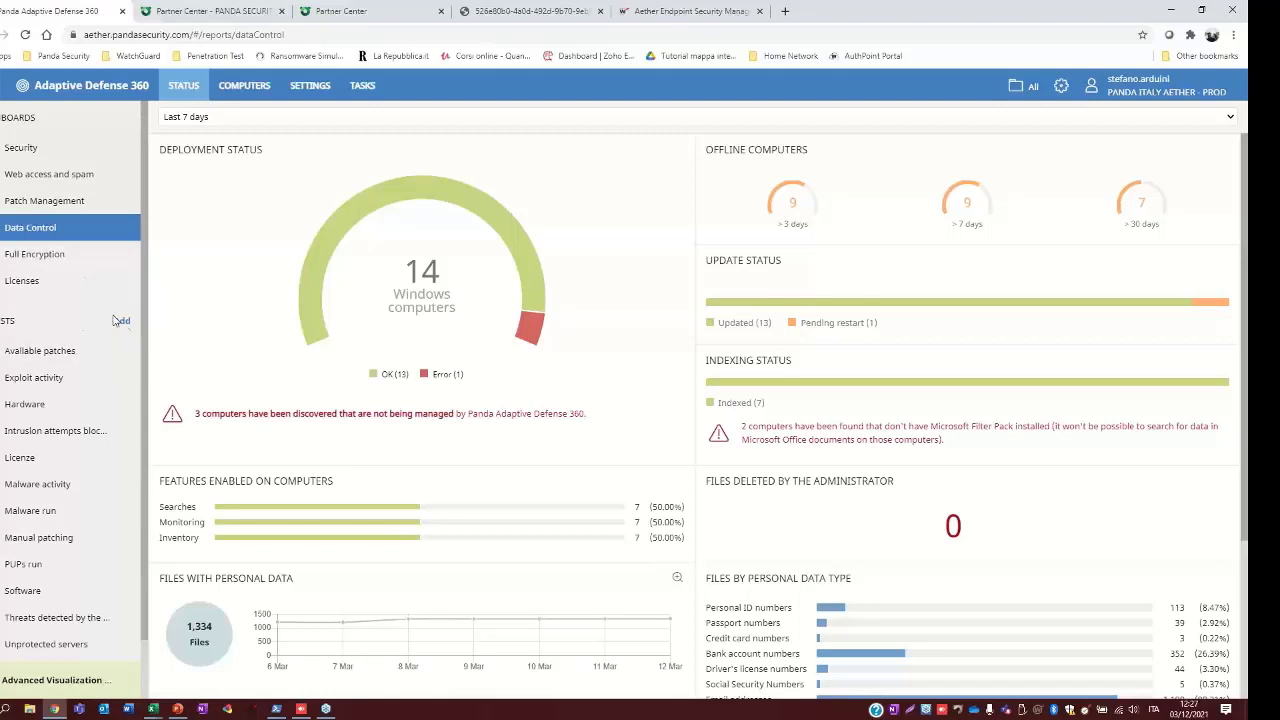
- Open the Default_Security_Report scheduled report for editing and choose PDF as its format
scroll(130, 325, down, 1)
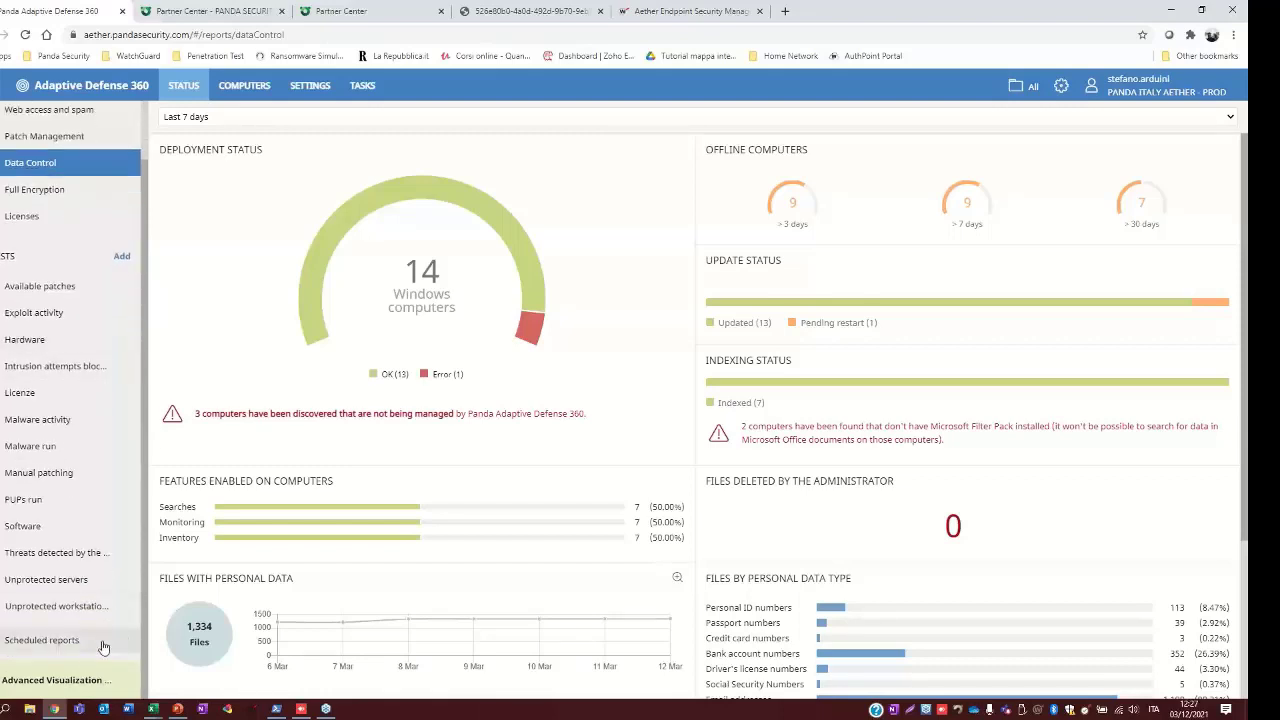
click(70, 648)
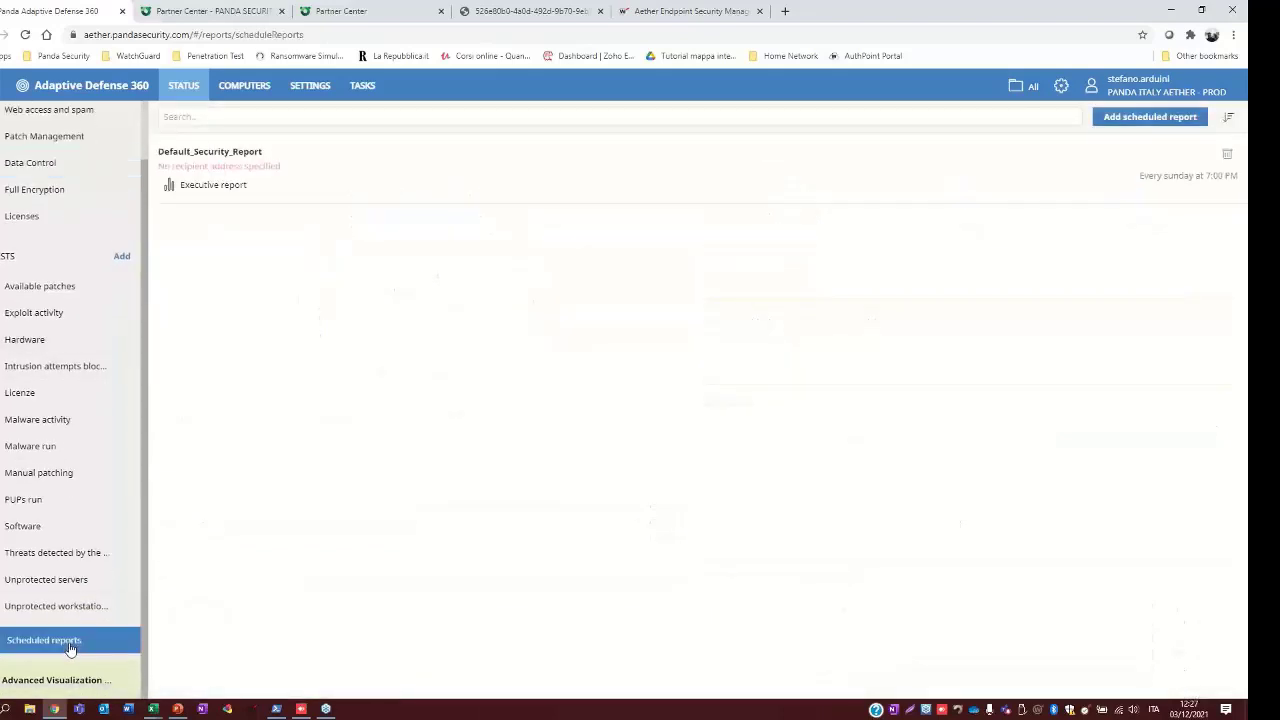
click(237, 184)
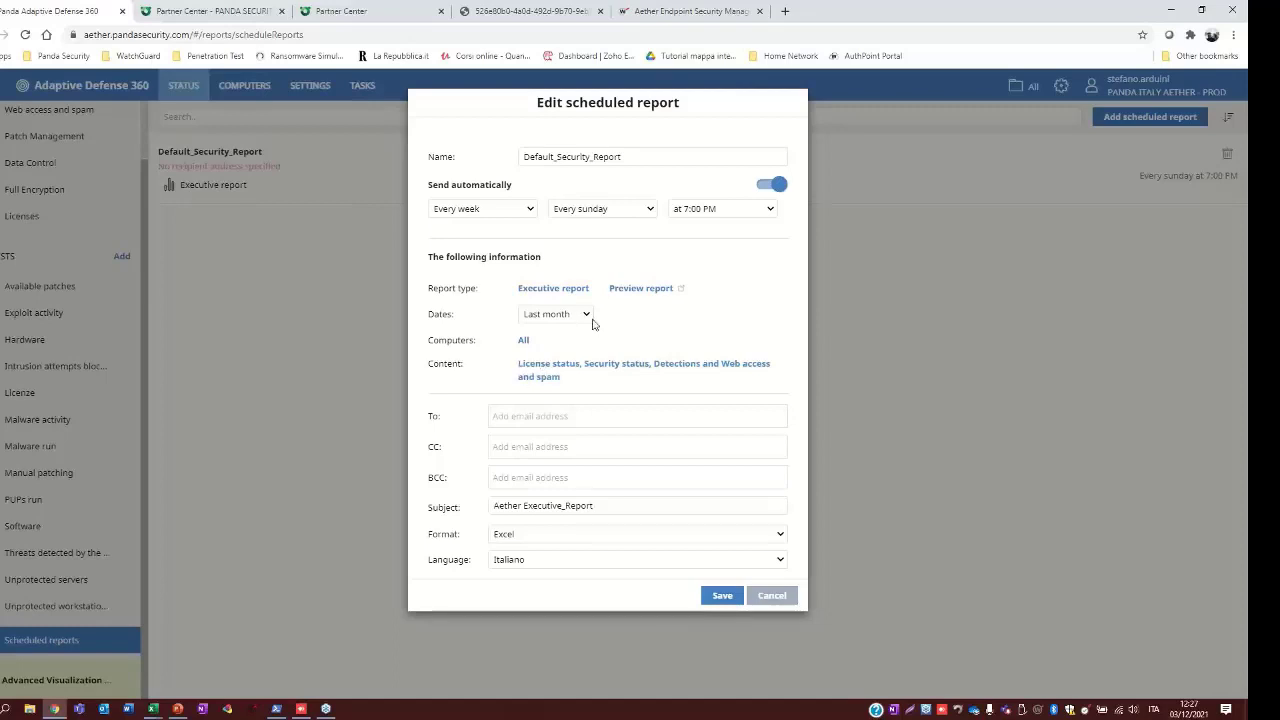
click(545, 537)
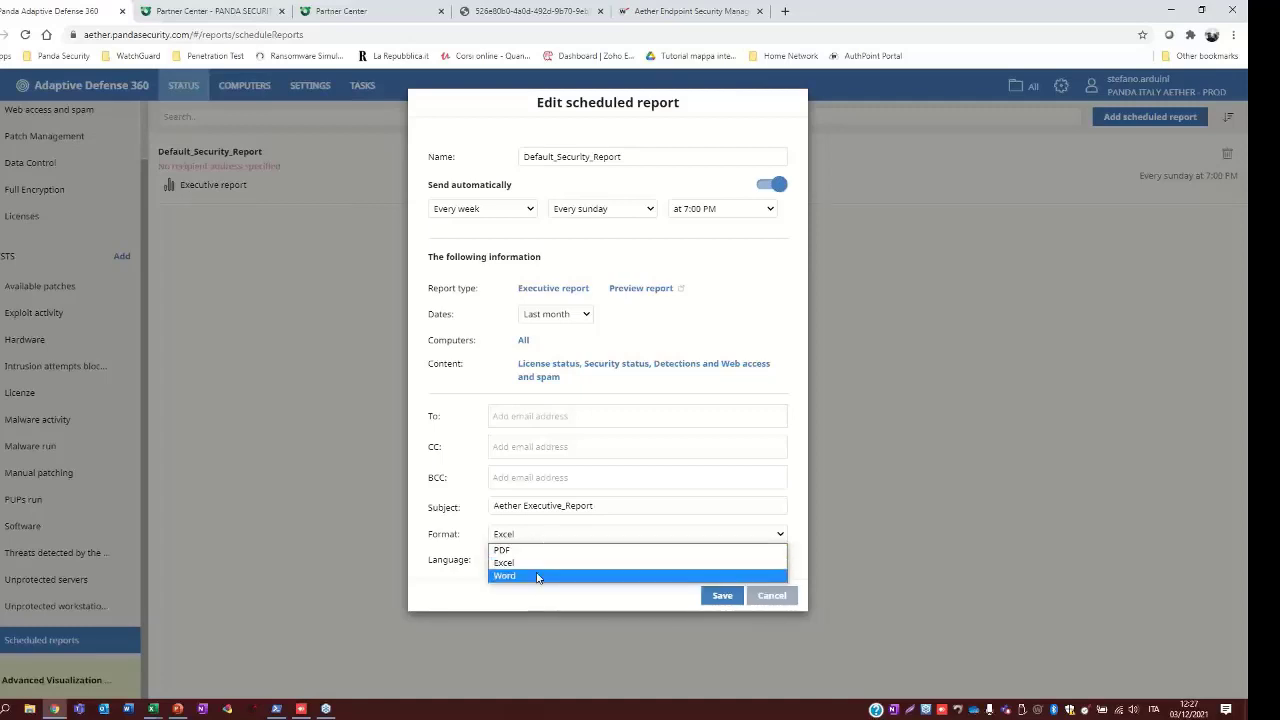
click(540, 551)
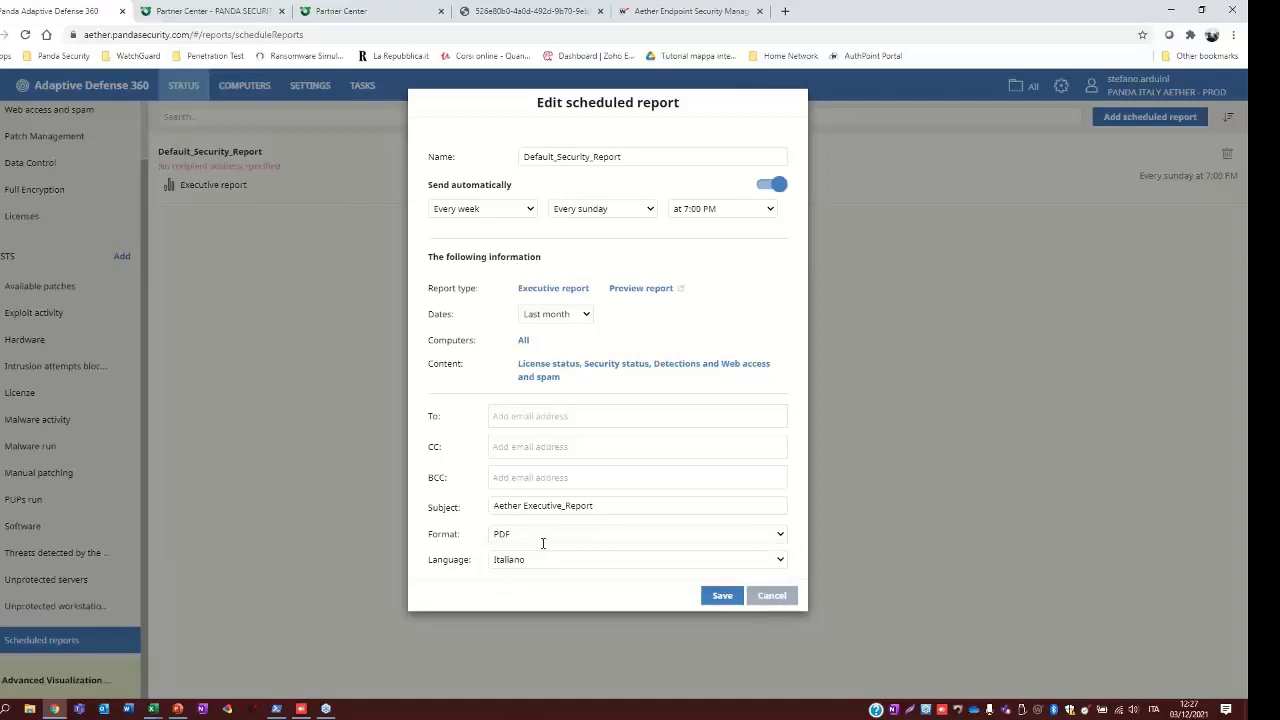
- Preview the executive report, examine its license, network security, detections and web access sections, and close the scheduled report without saving
click(645, 289)
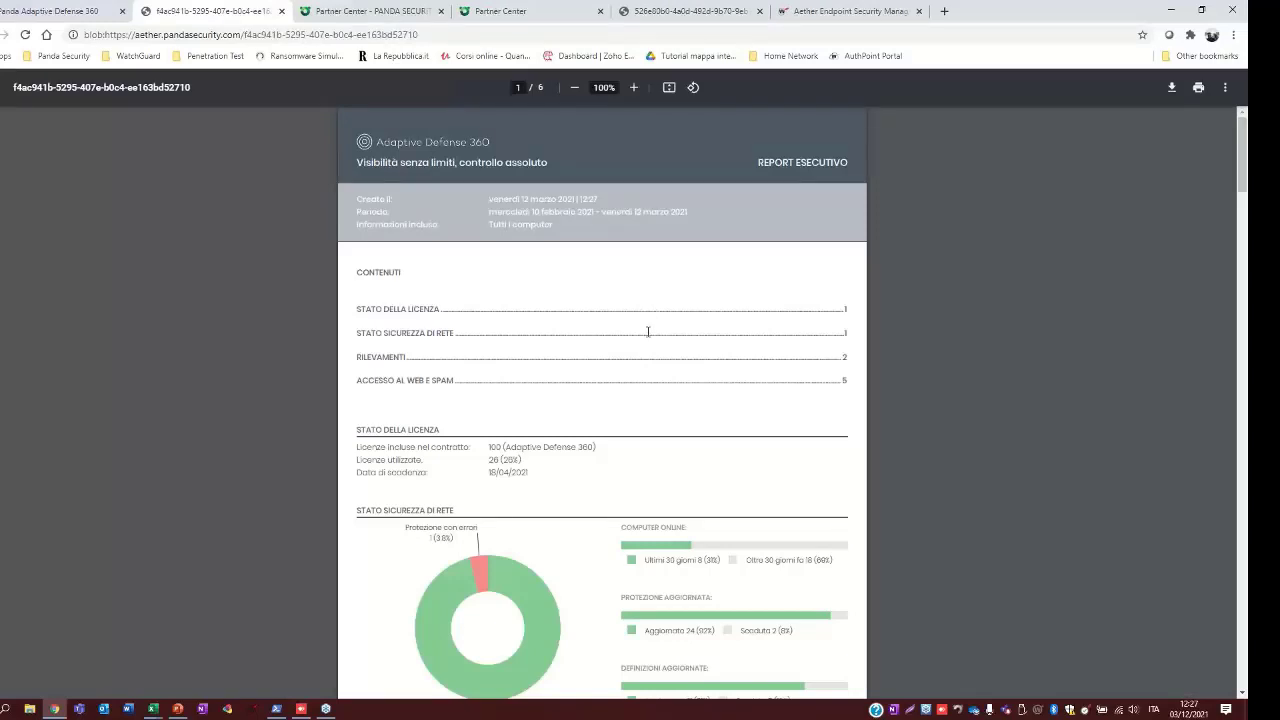
scroll(648, 331, down, 1)
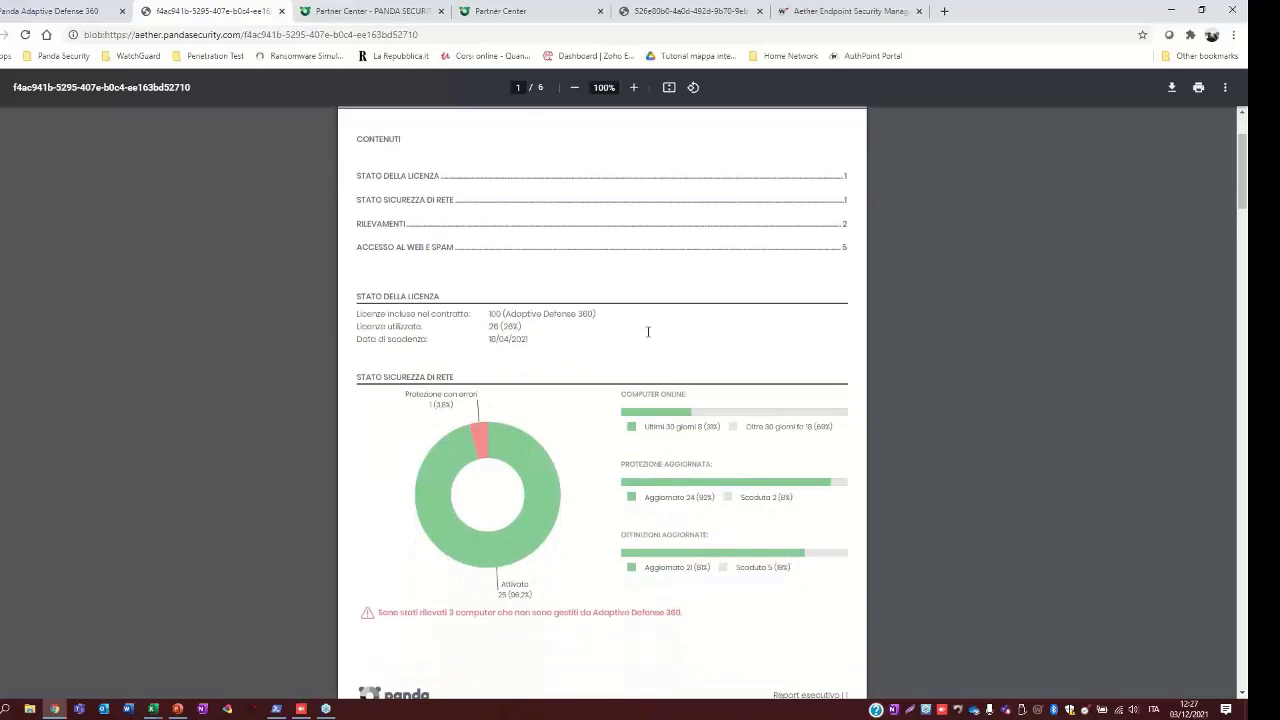
scroll(648, 332, down, 2)
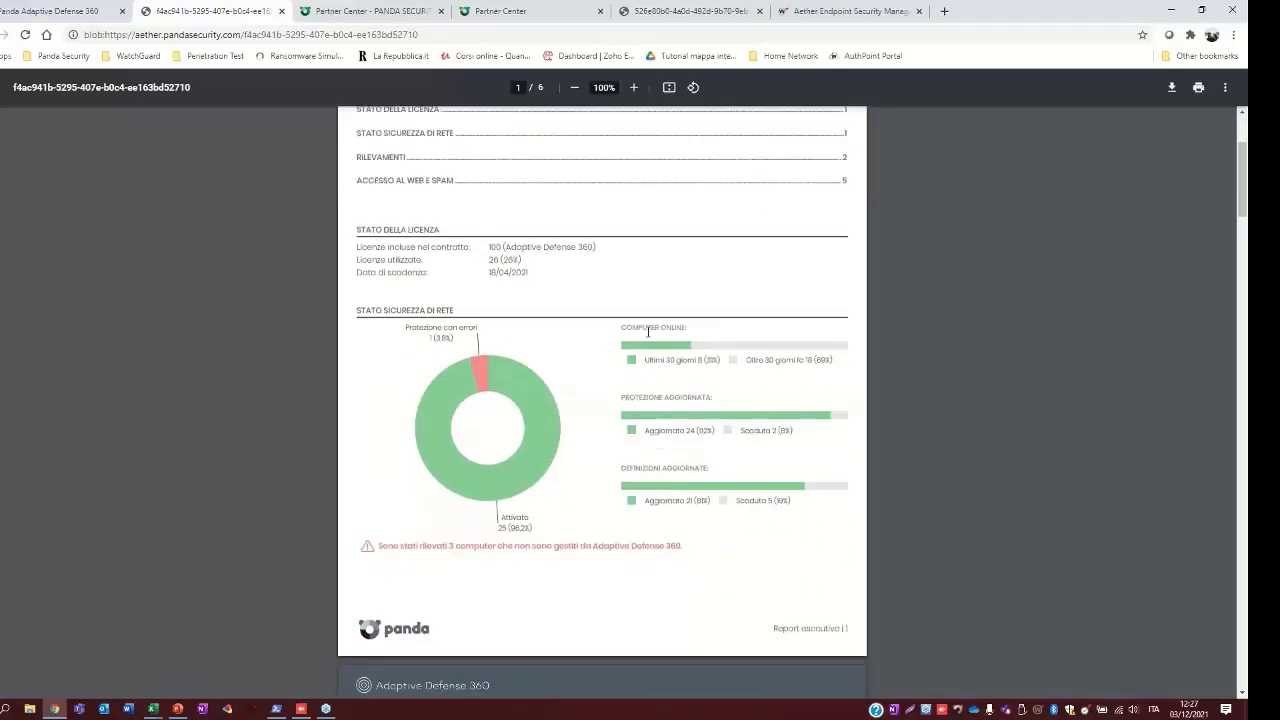
scroll(648, 332, down, 1)
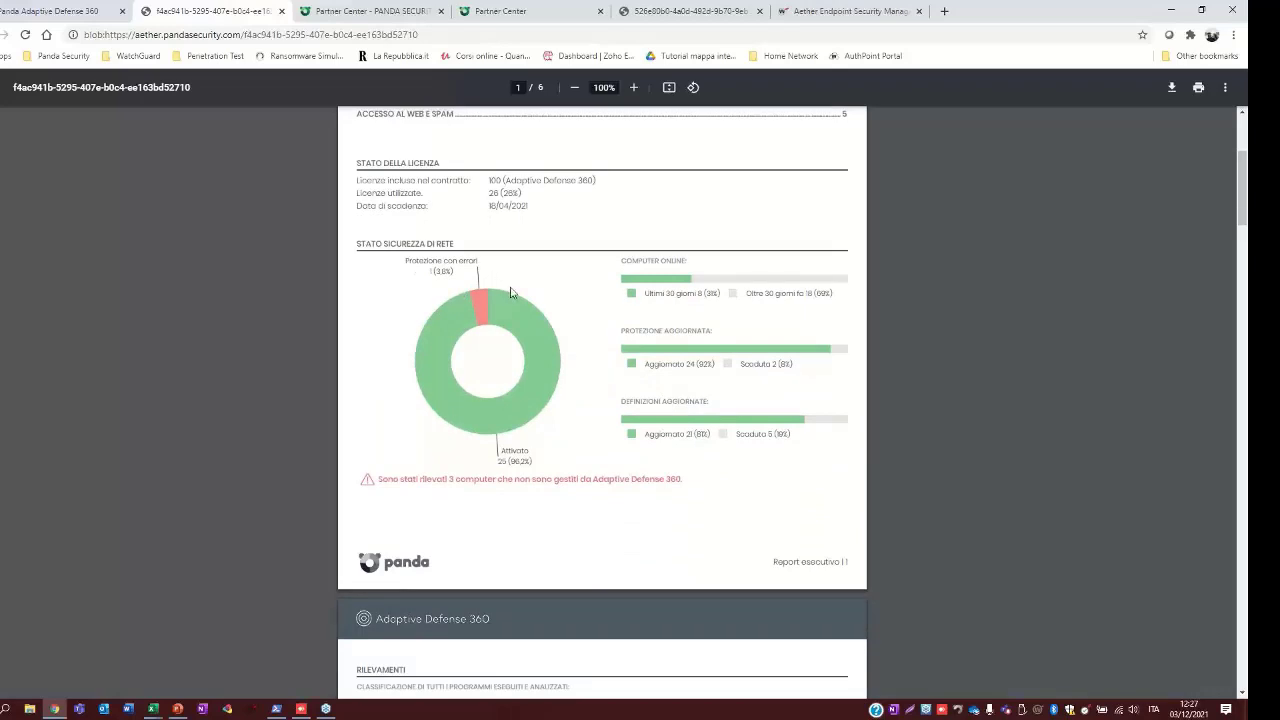
scroll(511, 292, down, 1)
scroll(511, 292, down, 3)
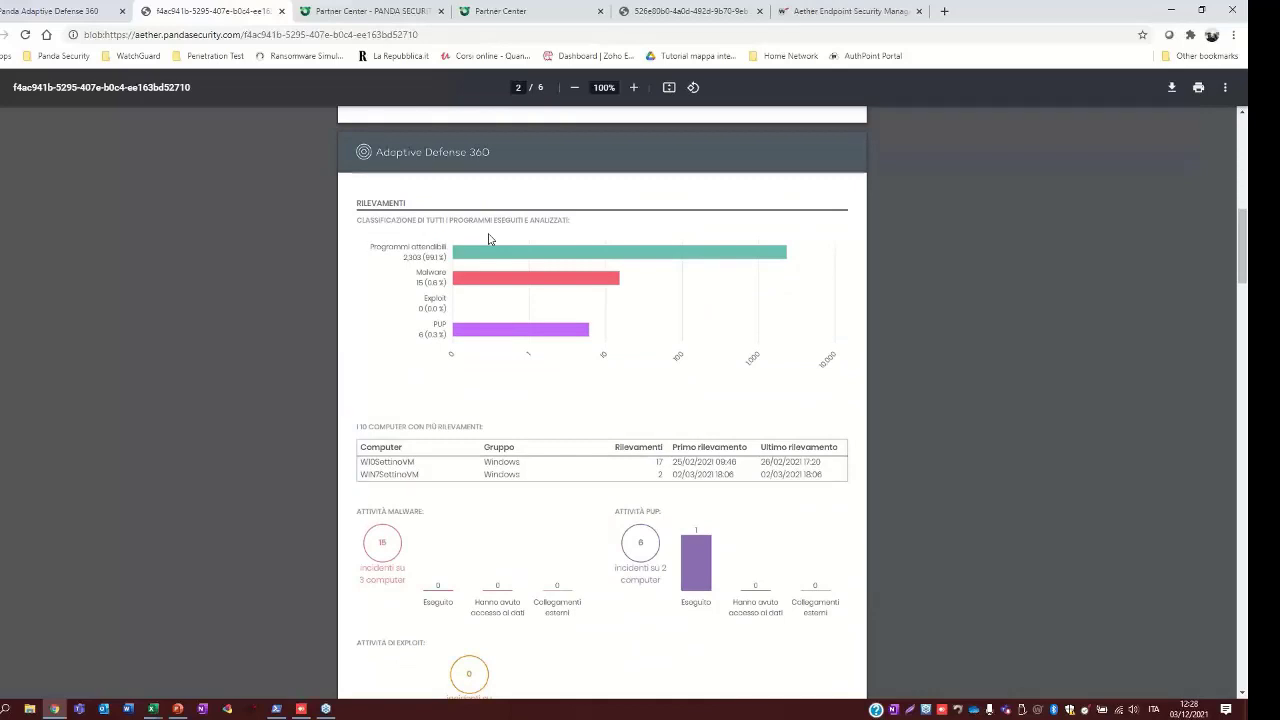
scroll(490, 316, down, 3)
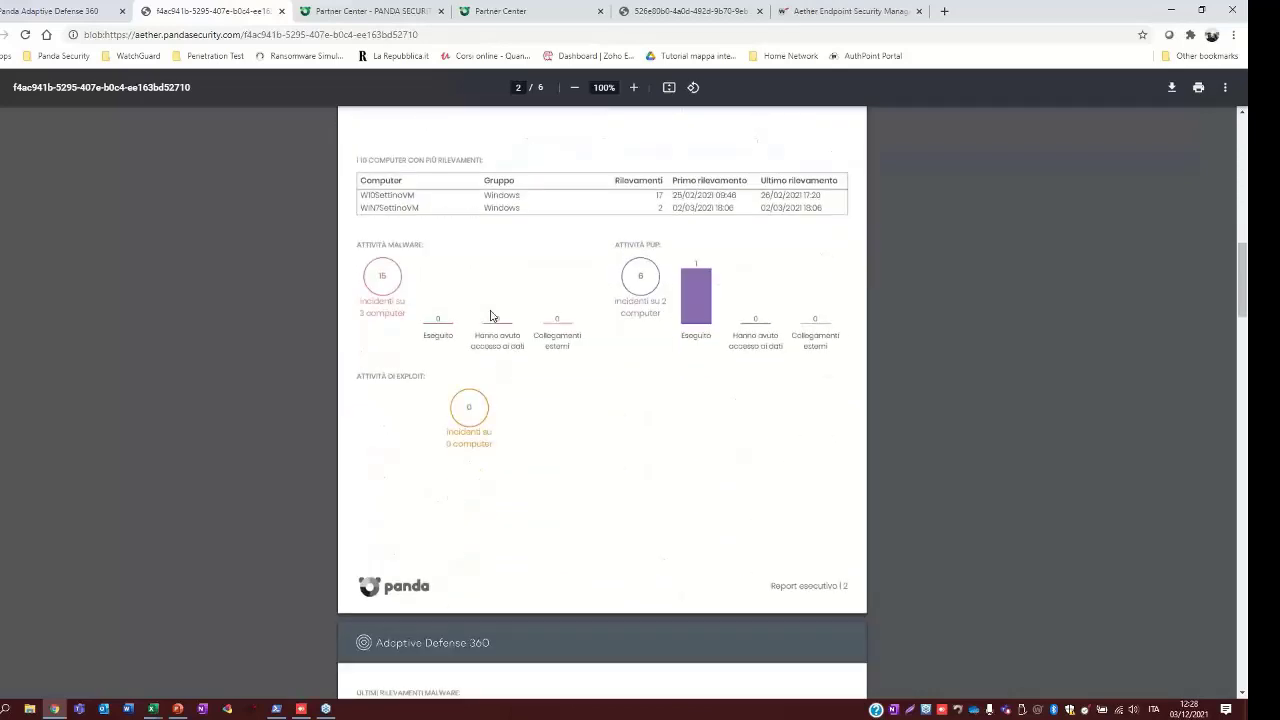
scroll(490, 316, down, 6)
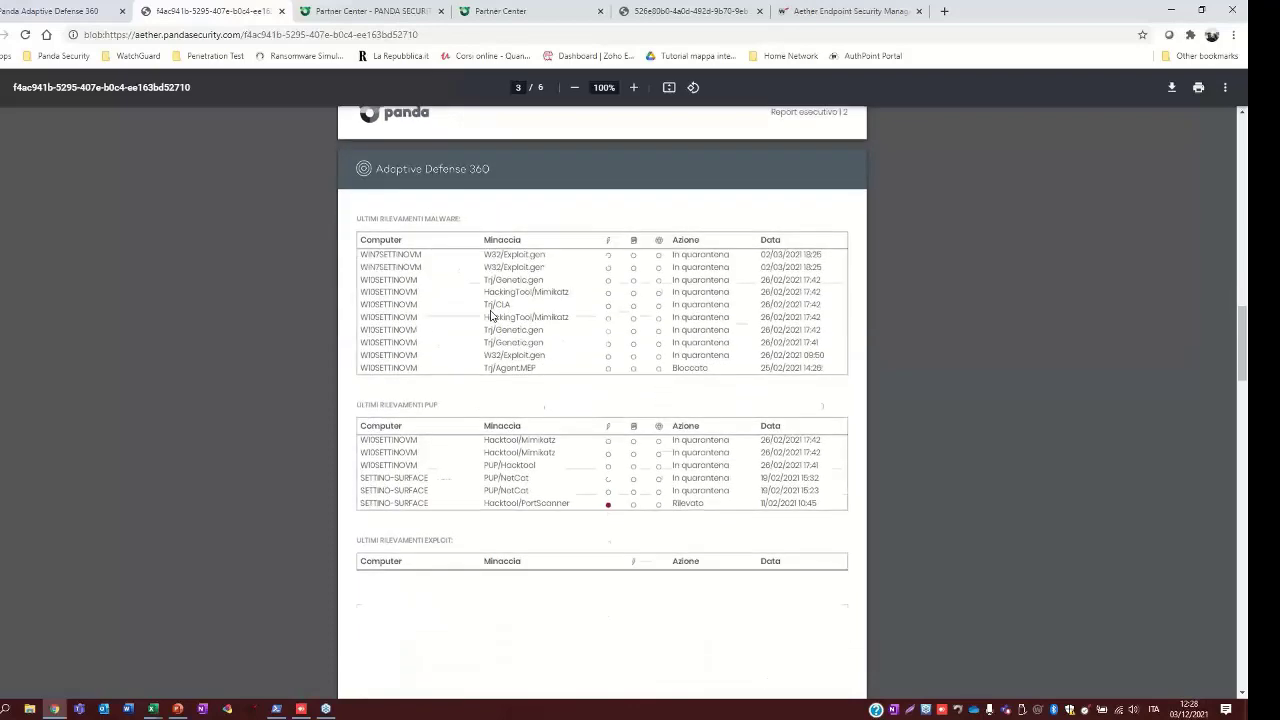
scroll(490, 316, down, 5)
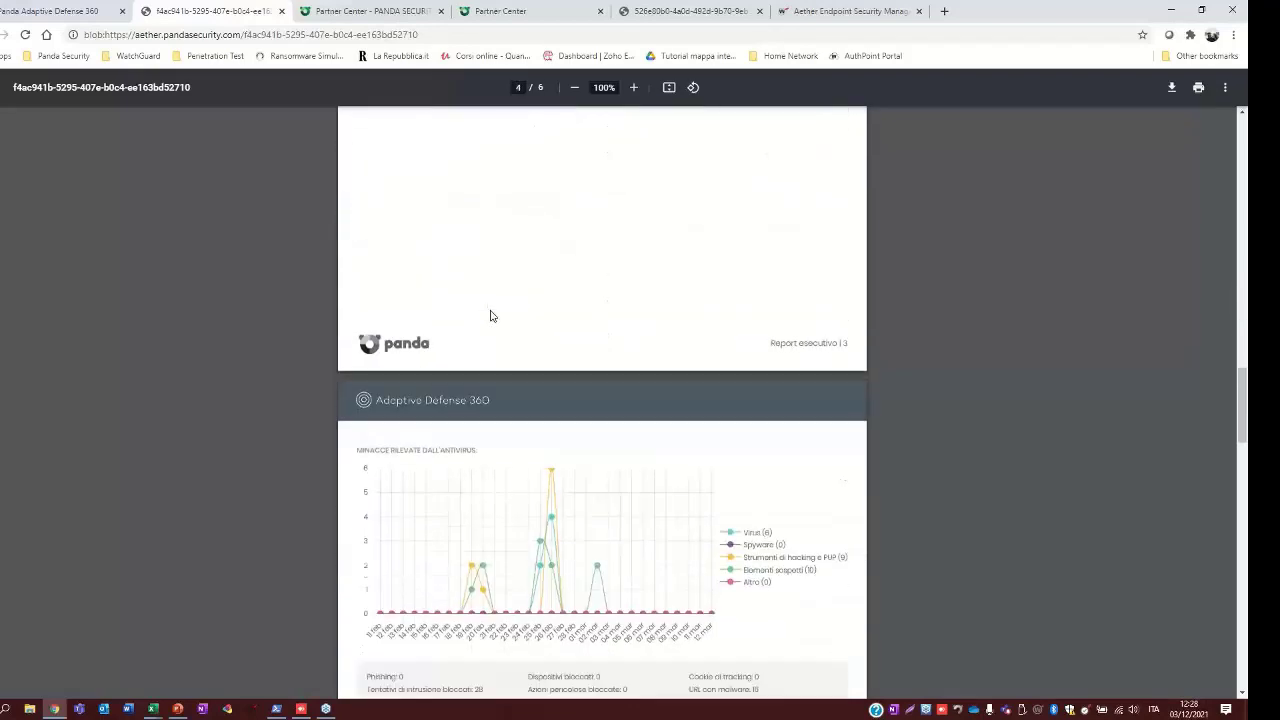
scroll(490, 316, down, 2)
scroll(490, 316, down, 2)
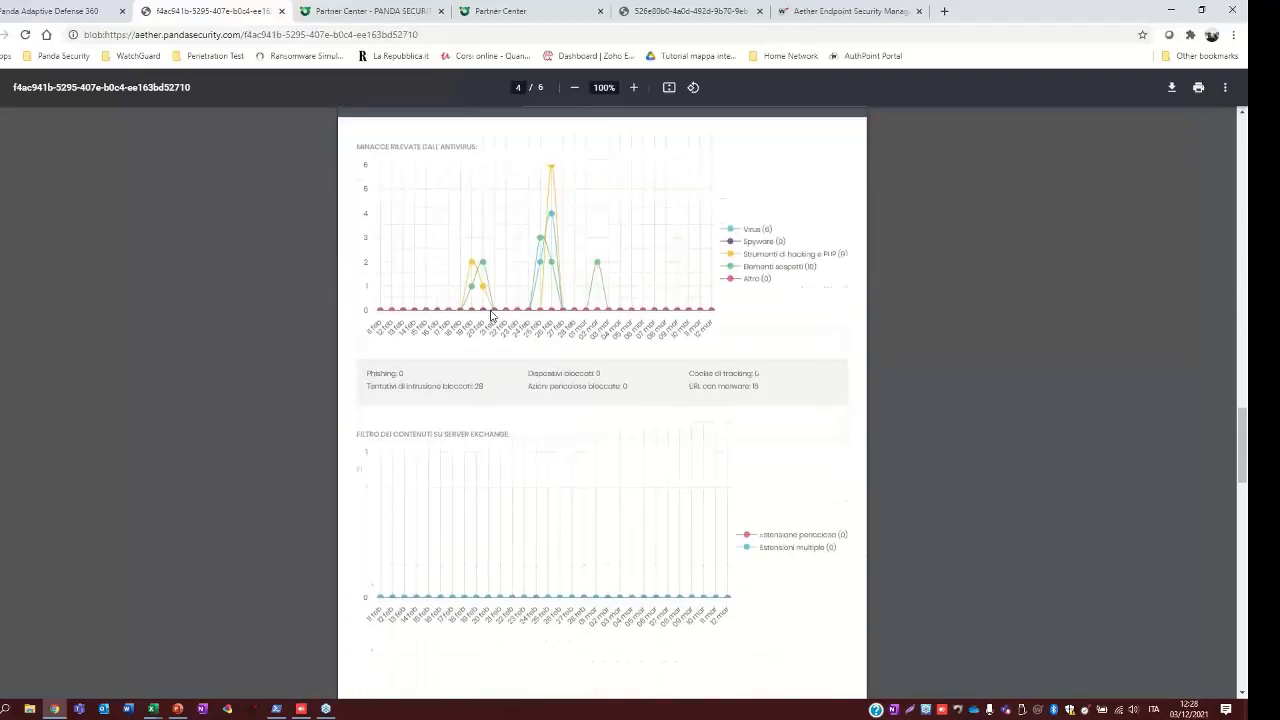
scroll(490, 316, down, 2)
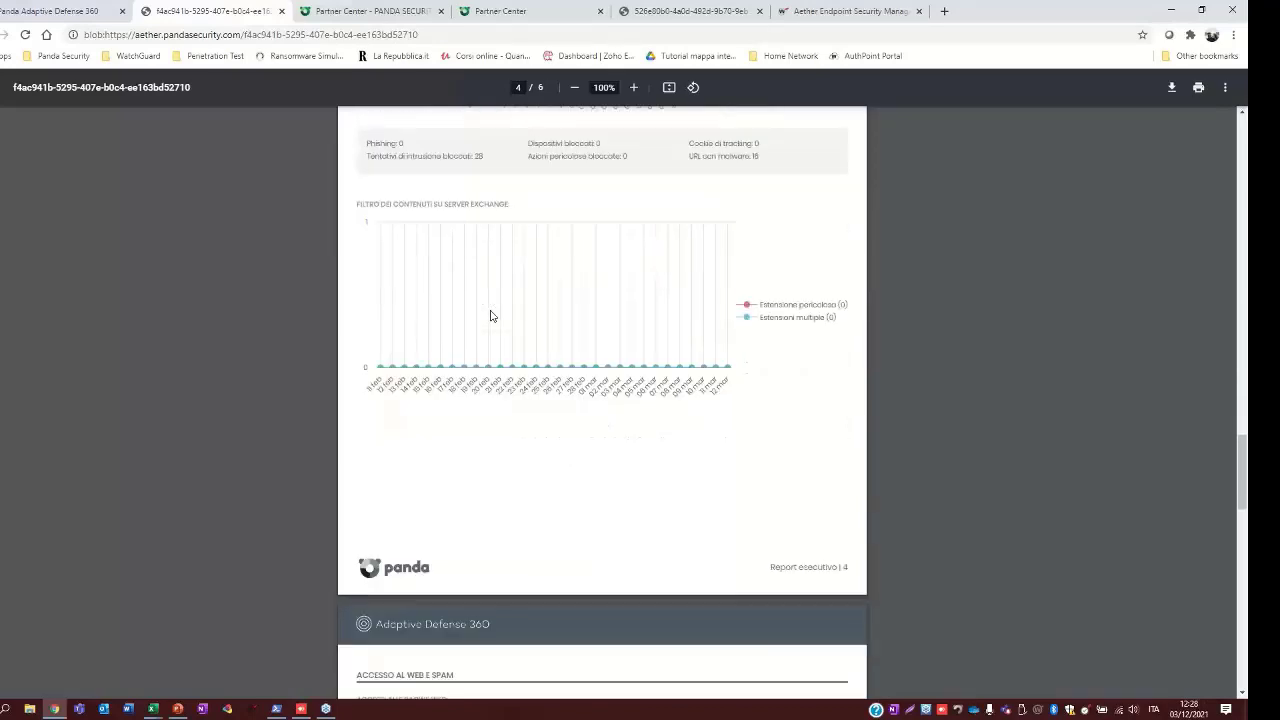
scroll(490, 316, down, 4)
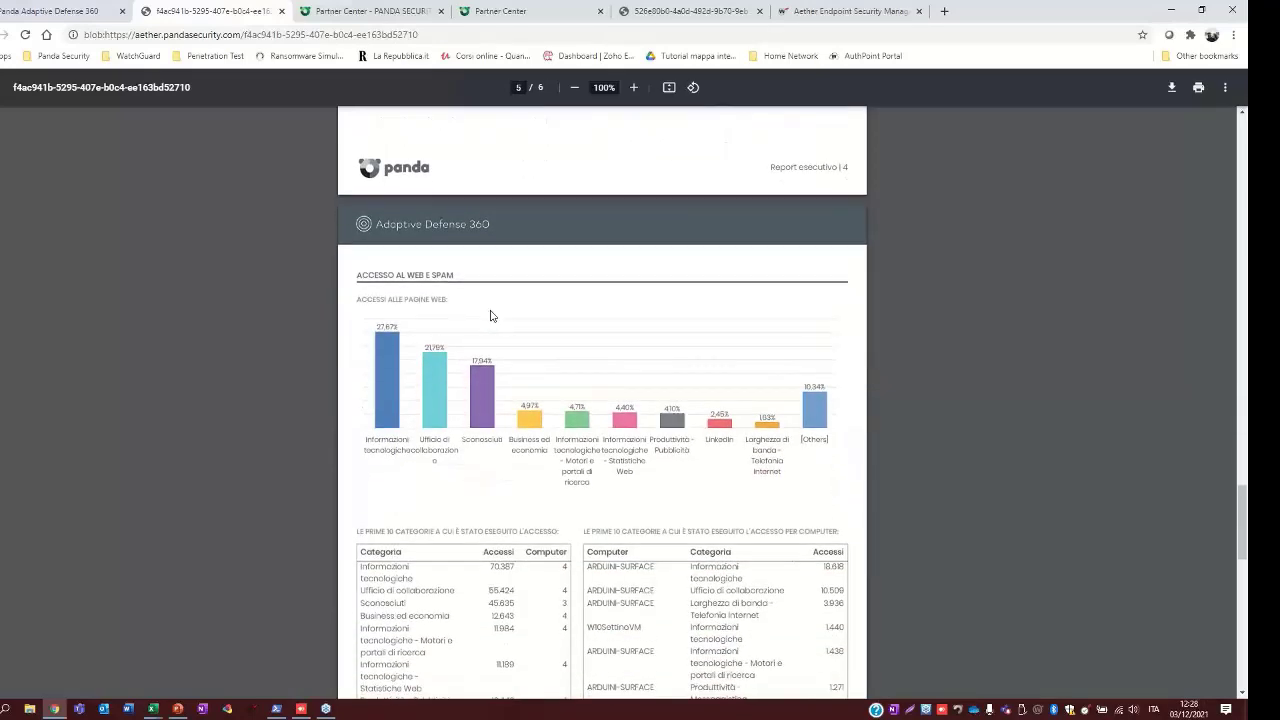
scroll(490, 316, down, 1)
scroll(490, 316, down, 2)
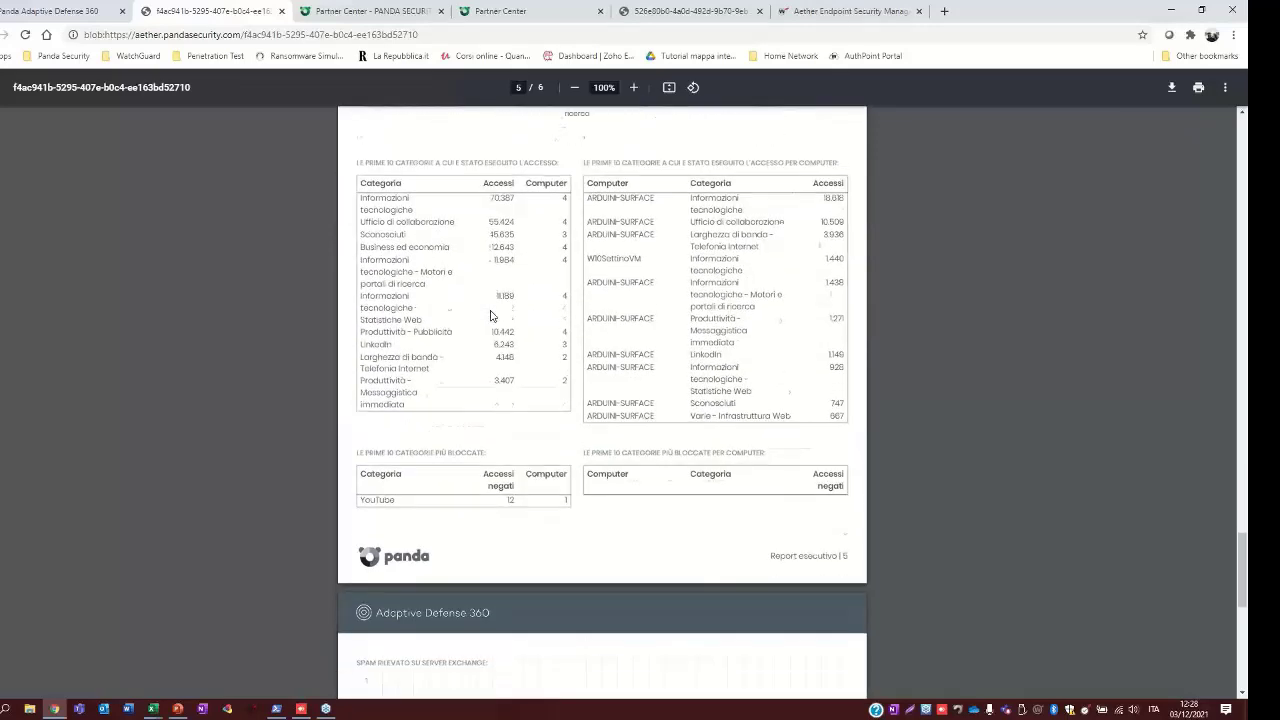
scroll(490, 316, down, 1)
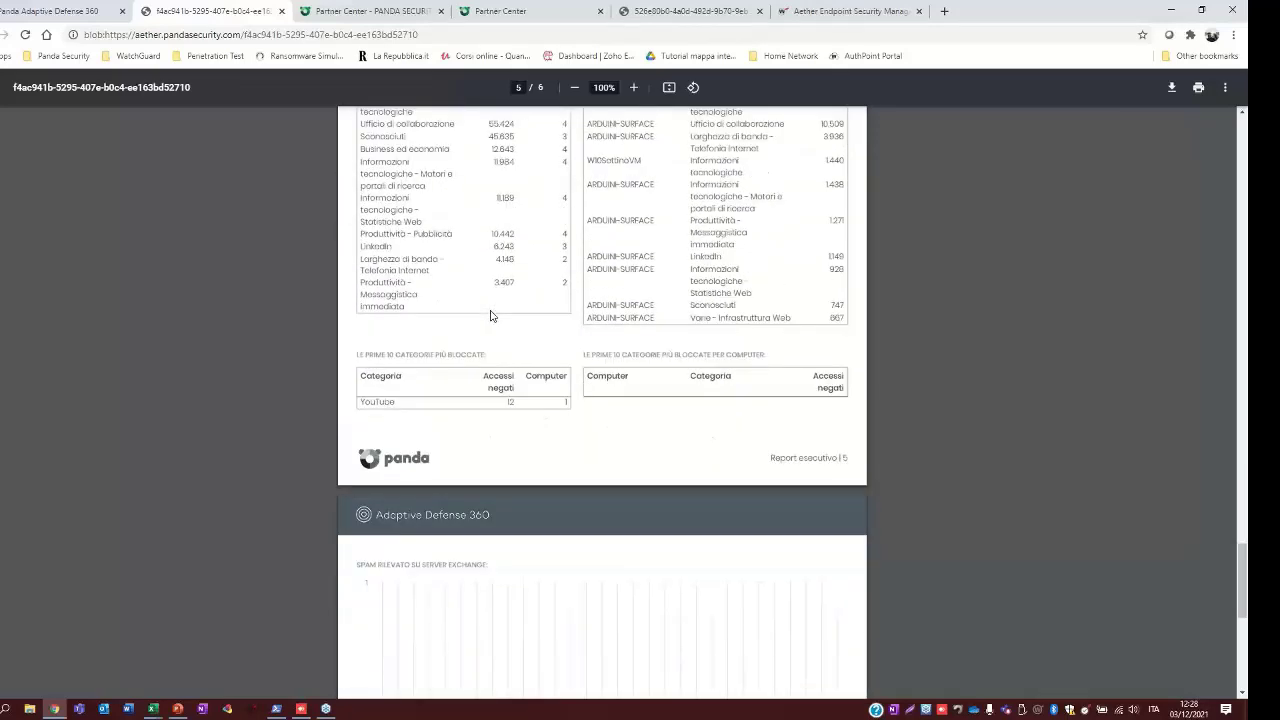
scroll(490, 316, down, 1)
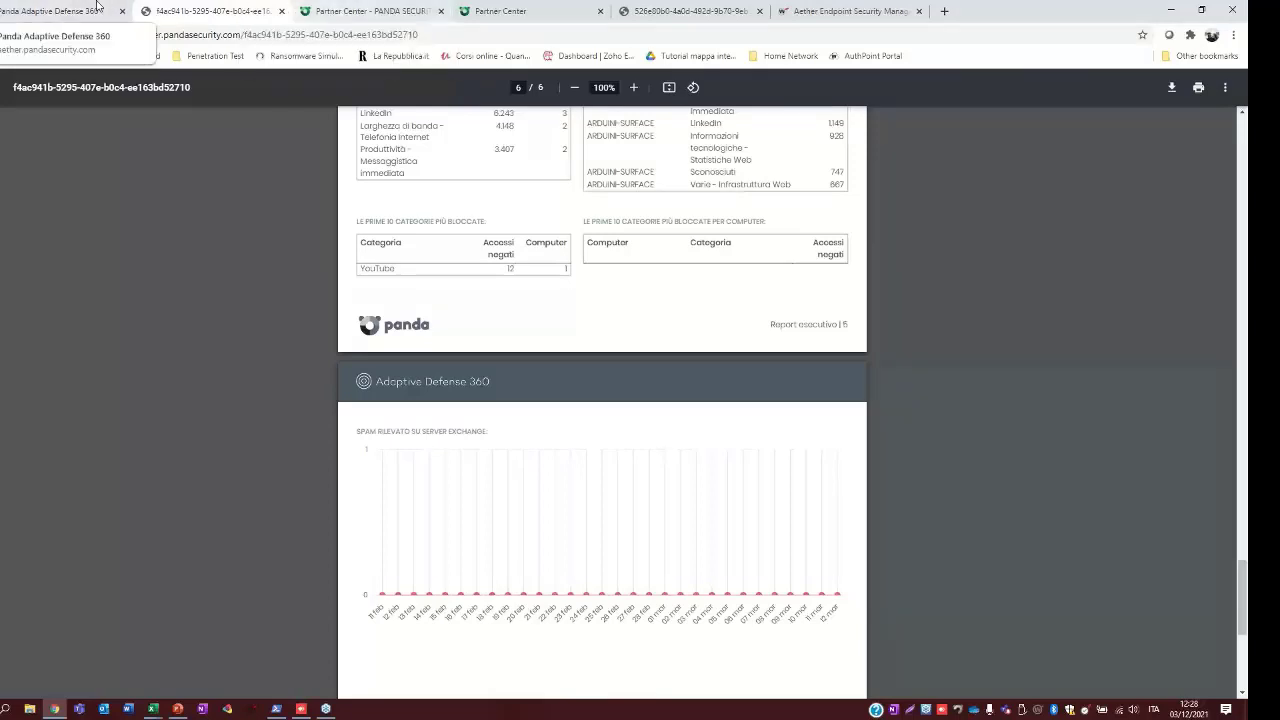
click(62, 10)
click(772, 596)
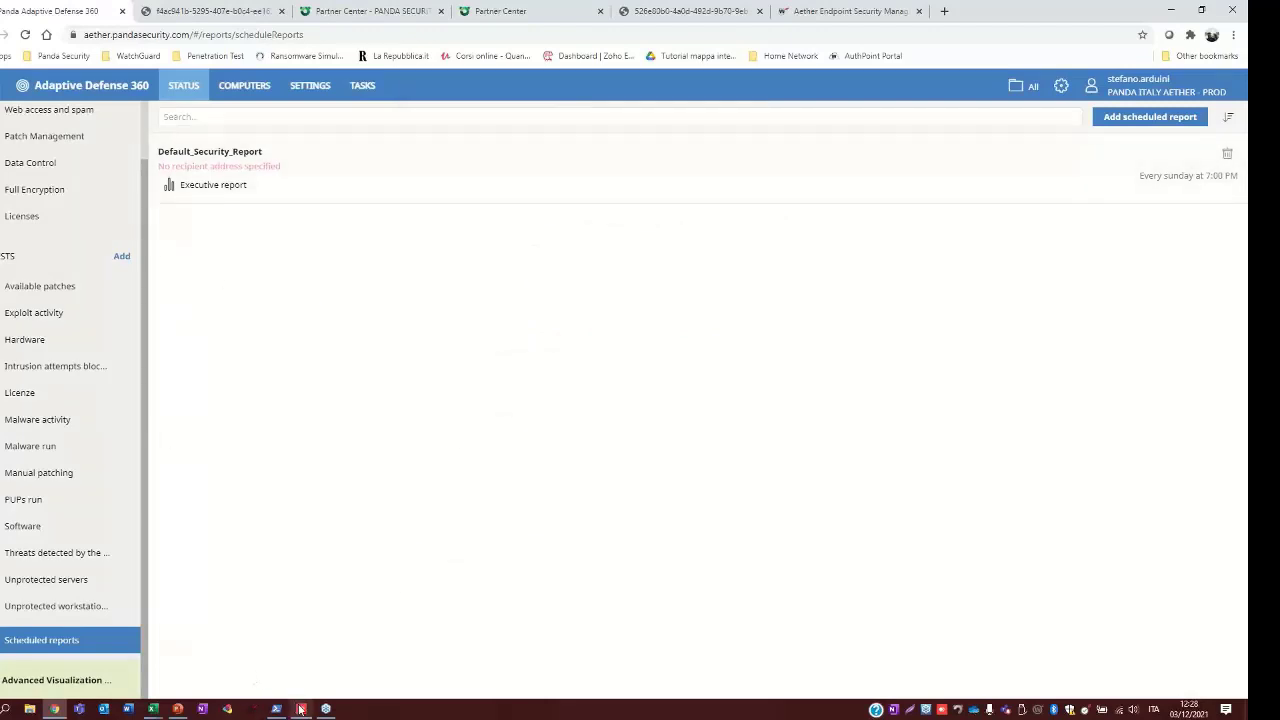
- Switch to PowerPoint to show the Features & Benefits slide and return to the browser
click(181, 710)
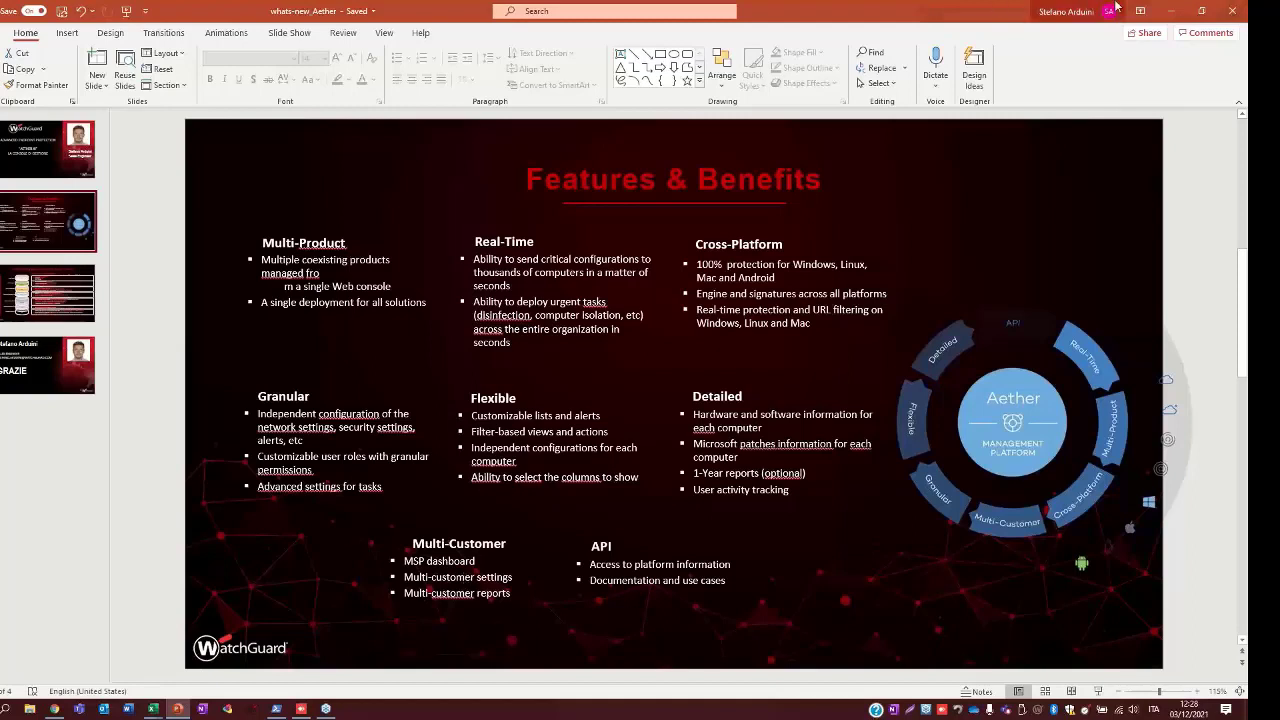
click(1172, 14)
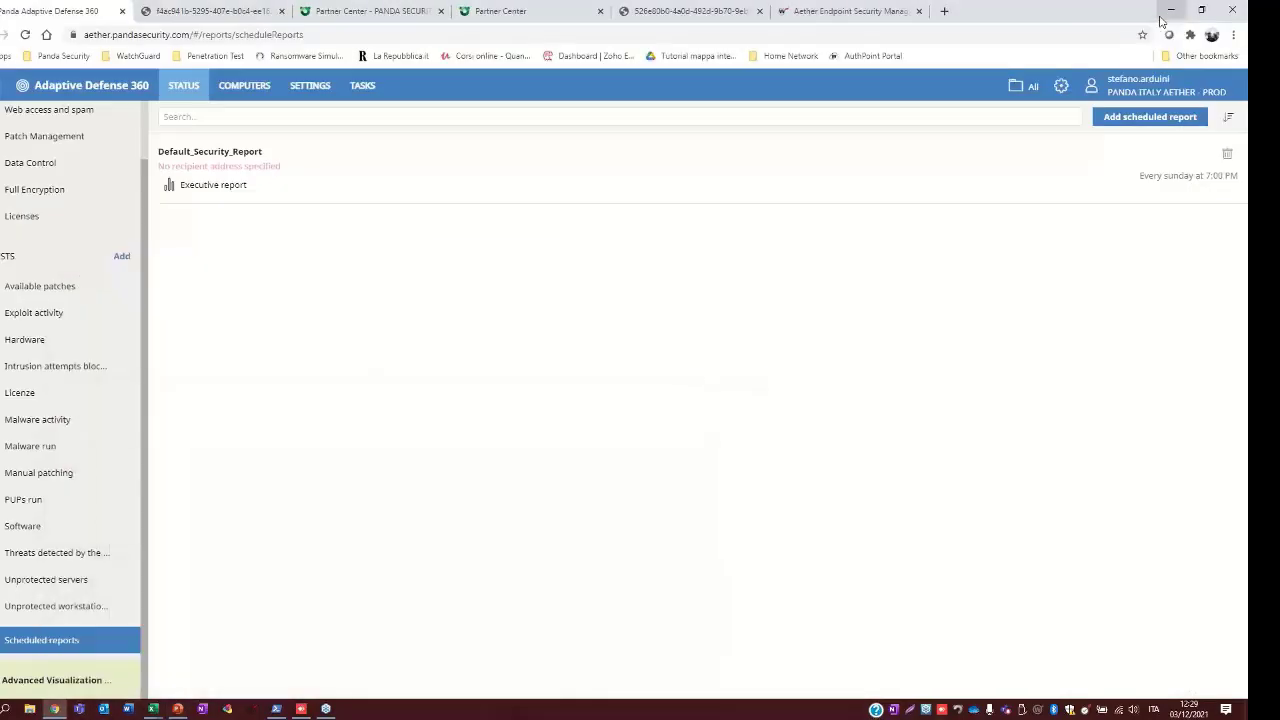
- Switch to Partner Center and open the Policy AV+EDR Hardening profile from its workstation and server security settings
click(358, 11)
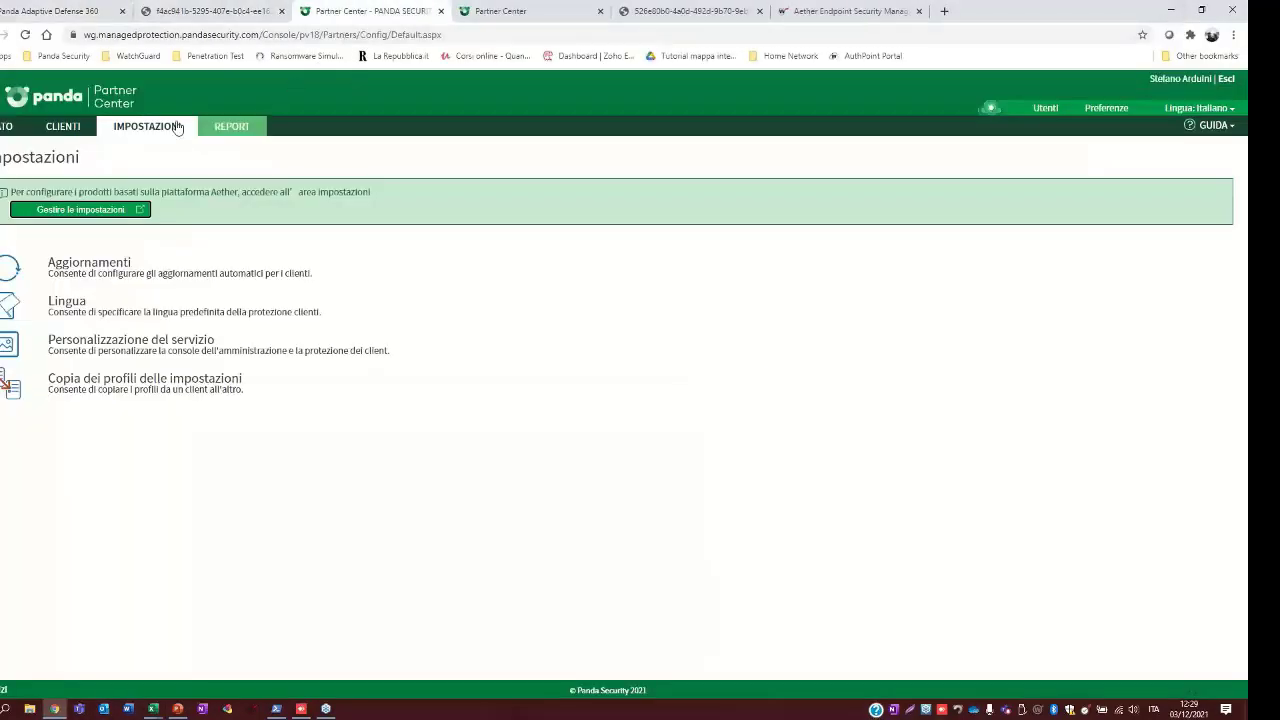
click(540, 11)
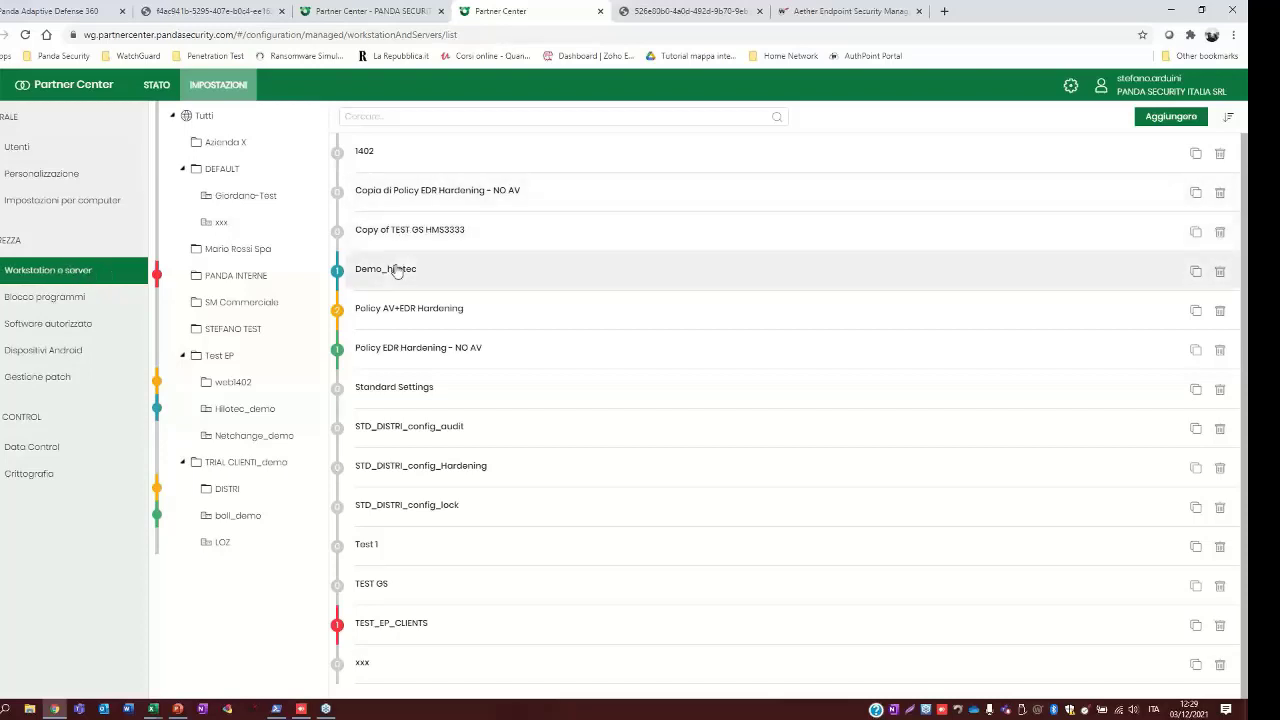
click(418, 321)
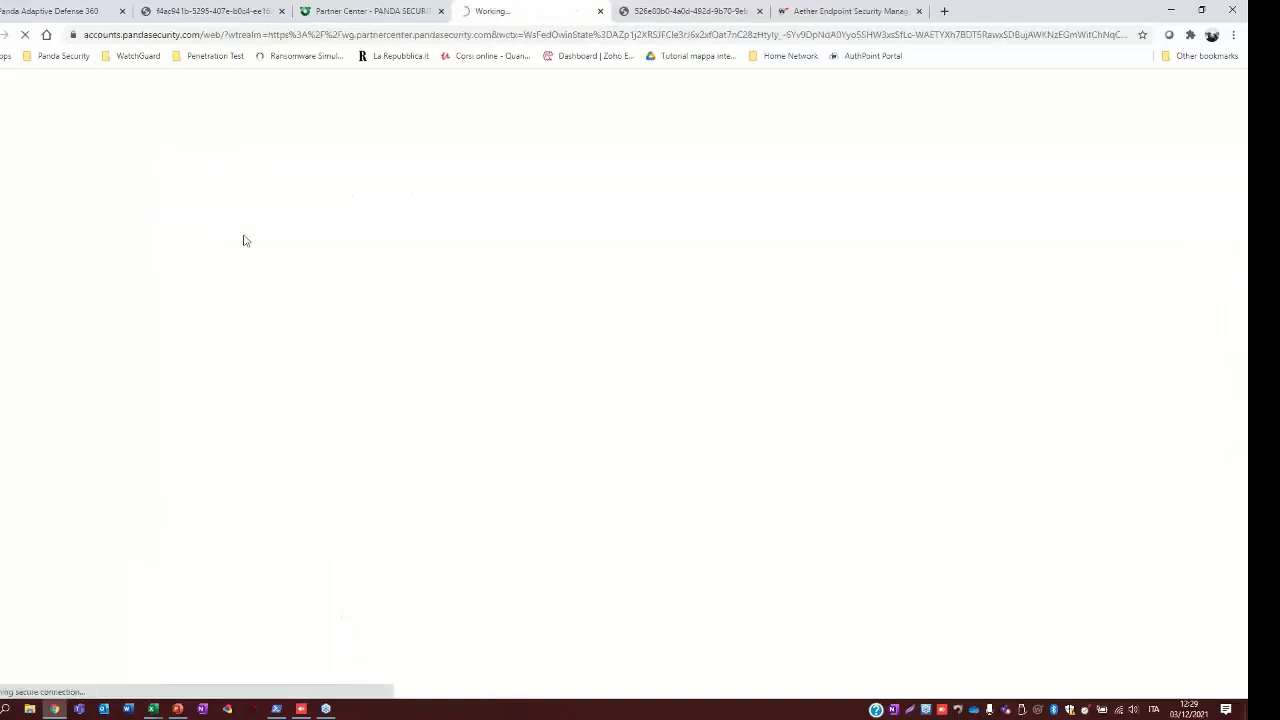